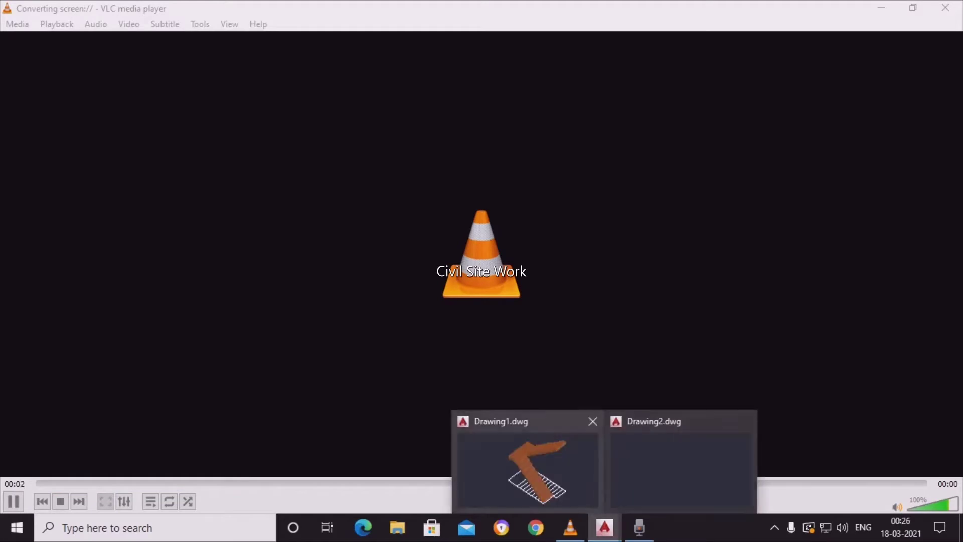
Step: Switch from VLC to the blank Drawing2.dwg in AutoCAD
{"action": "left_click", "coordinate": [627, 452]}
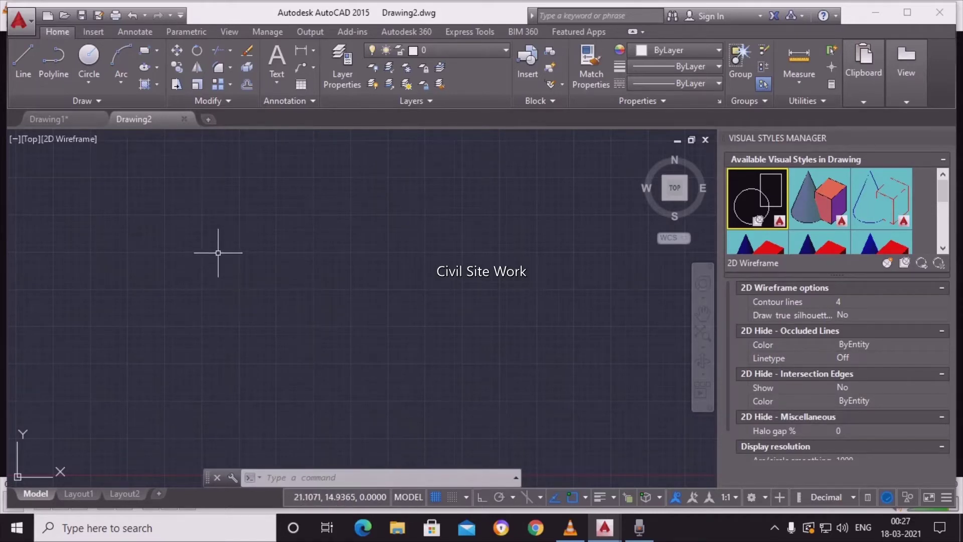
Step: Set Drawing2's length units to Architectural with 0'-0 1/2" precision
{"action": "type", "text": "un"}
{"action": "key", "text": "Return"}
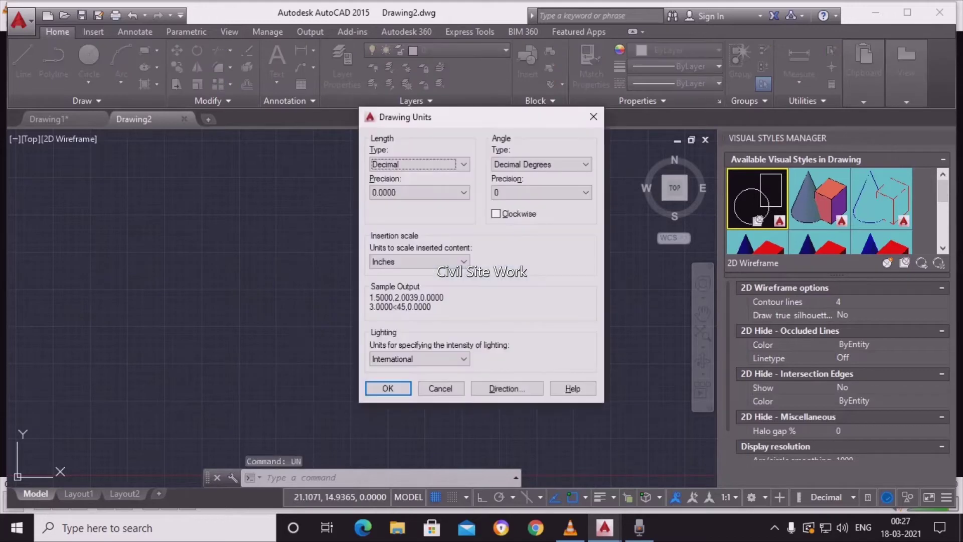
{"action": "key", "text": "Up"}
{"action": "key", "text": "Tab"}
{"action": "key", "text": "alt+Down"}
{"action": "key", "text": "Up"}
{"action": "key", "text": "Up"}
{"action": "key", "text": "Up"}
{"action": "key", "text": "Return"}
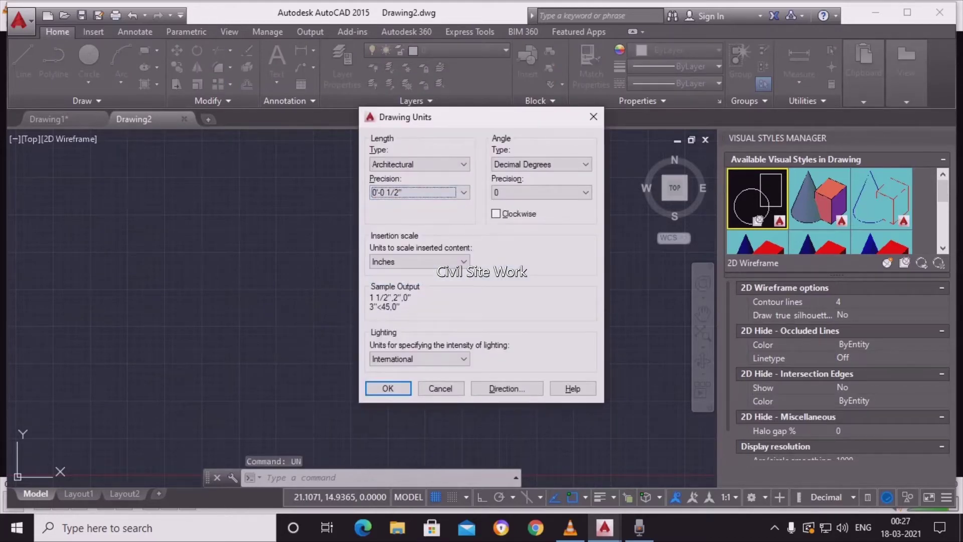
{"action": "left_click", "coordinate": [401, 388]}
{"action": "type", "text": "limi"}
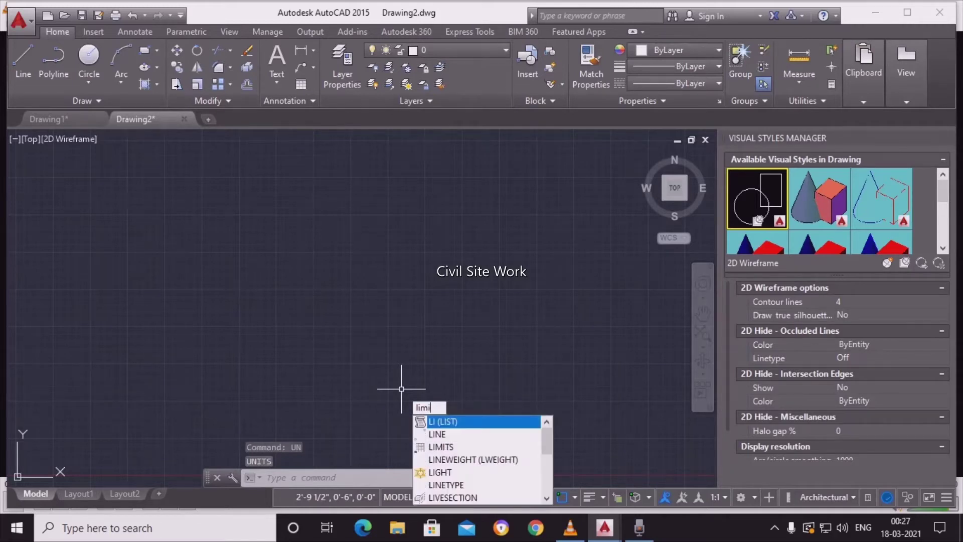
Step: Set the drawing limits' upper right corner to 120',120' and zoom to All
{"action": "type", "text": "ts"}
{"action": "key", "text": "Return"}
{"action": "key", "text": "Return"}
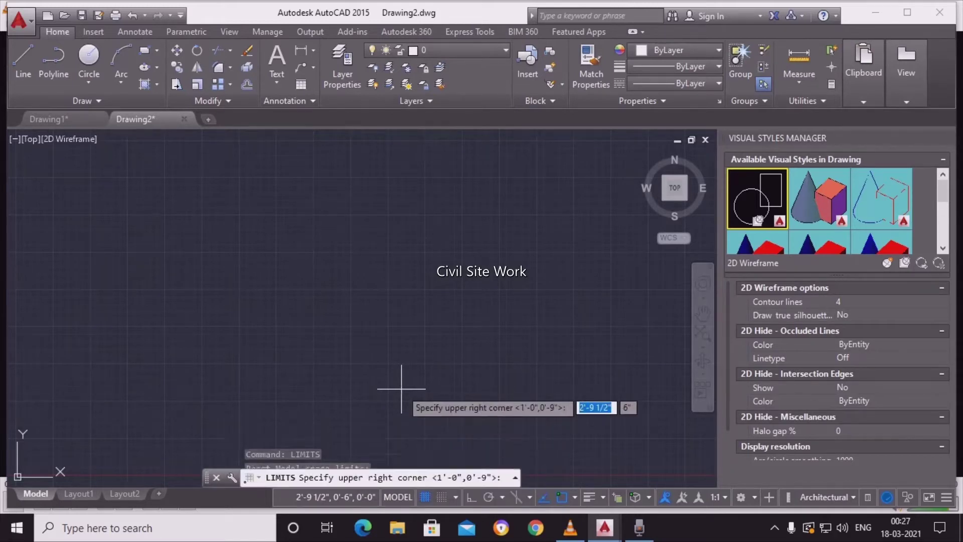
{"action": "type", "text": "120"}
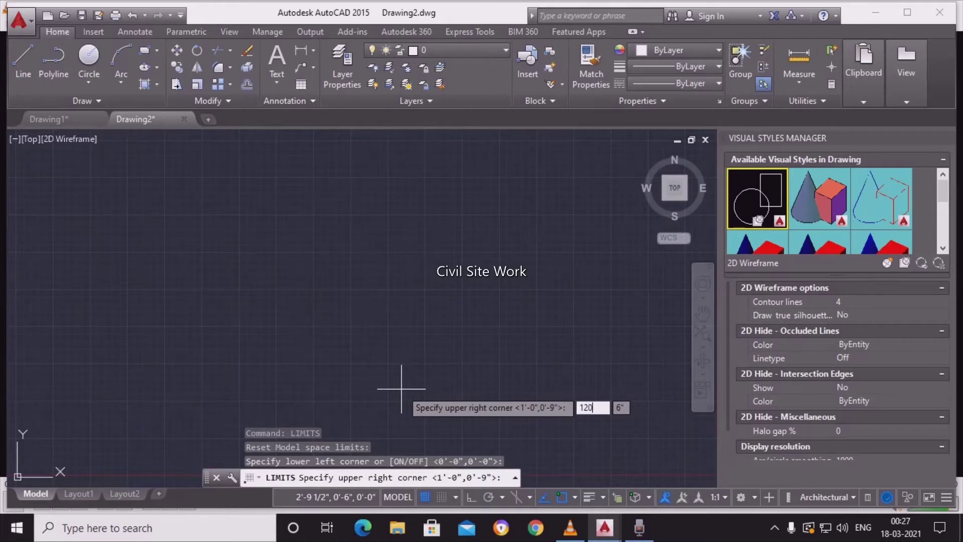
{"action": "key", "text": "Tab"}
{"action": "type", "text": "1"}
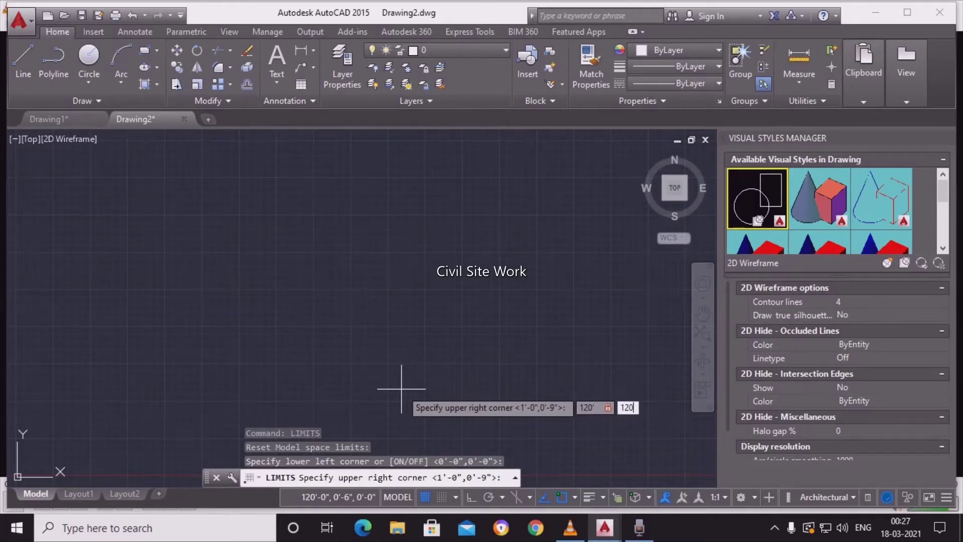
{"action": "key", "text": "Return"}
{"action": "type", "text": "z"}
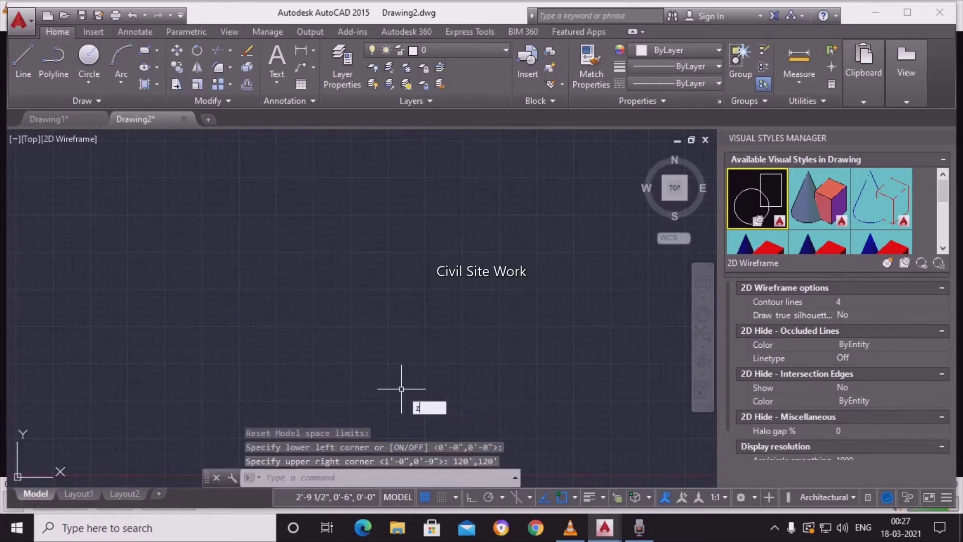
{"action": "key", "text": "Return"}
{"action": "type", "text": "a"}
{"action": "key", "text": "Return"}
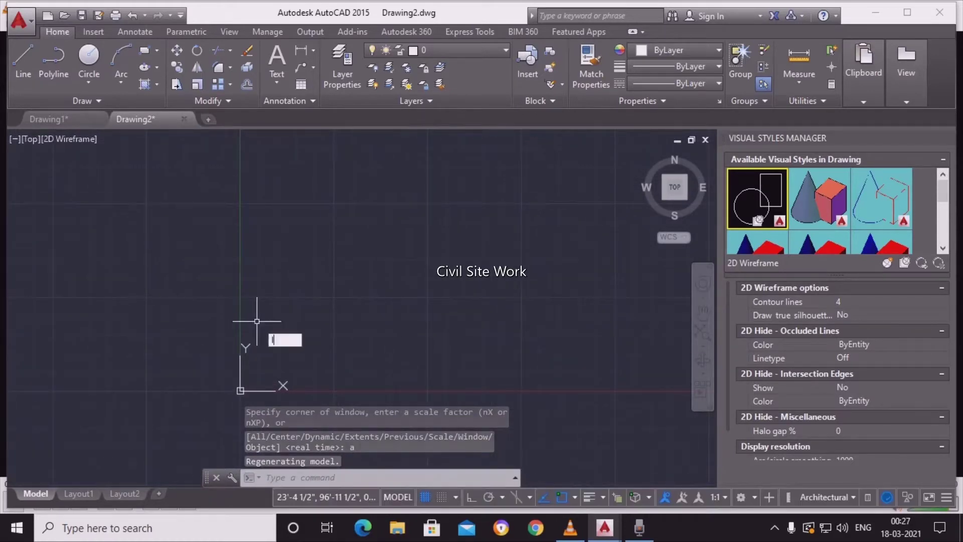
Step: Draw an L-shaped pair of vertical and horizontal lines with Ortho on
{"action": "type", "text": "l"}
{"action": "key", "text": "Return"}
{"action": "left_click", "coordinate": [294, 342]}
{"action": "key", "text": "F8"}
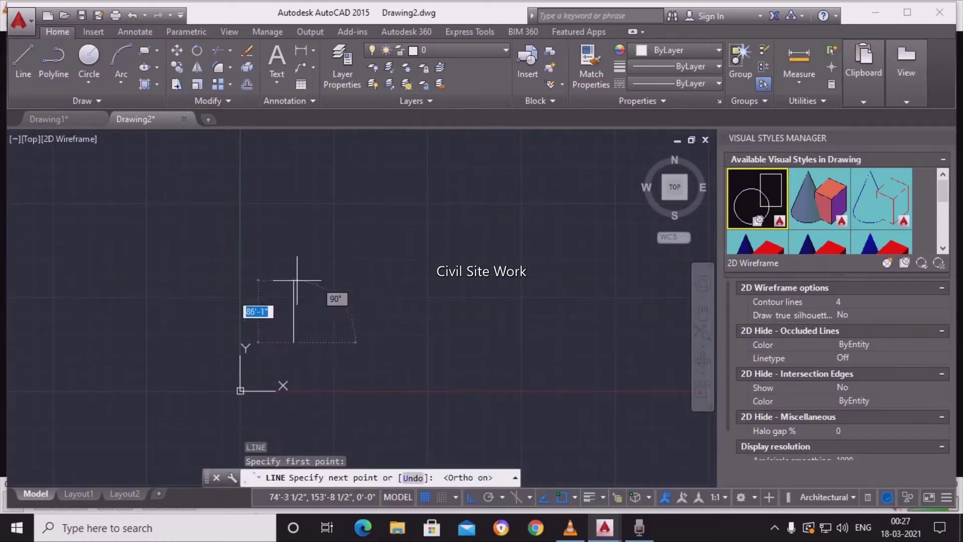
{"action": "scroll", "coordinate": [292, 316], "scroll_direction": "up", "scroll_amount": 3}
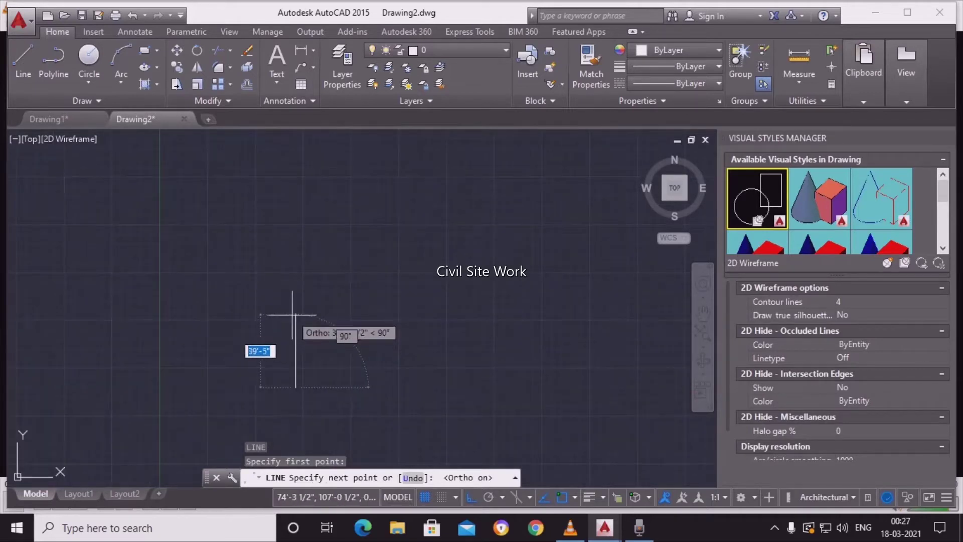
{"action": "left_click", "coordinate": [294, 331]}
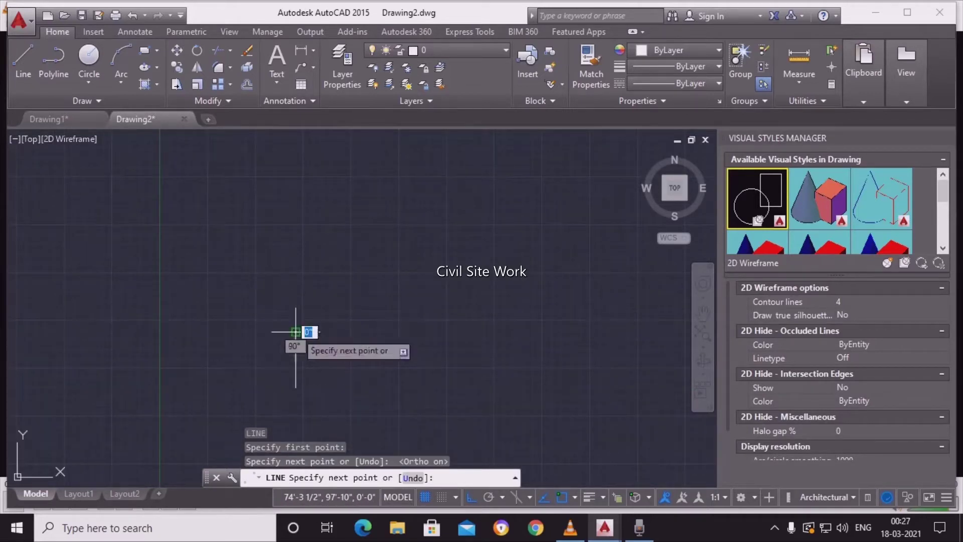
{"action": "left_click", "coordinate": [358, 343]}
{"action": "key", "text": "Escape"}
{"action": "scroll", "coordinate": [326, 332], "scroll_direction": "up", "scroll_amount": 3}
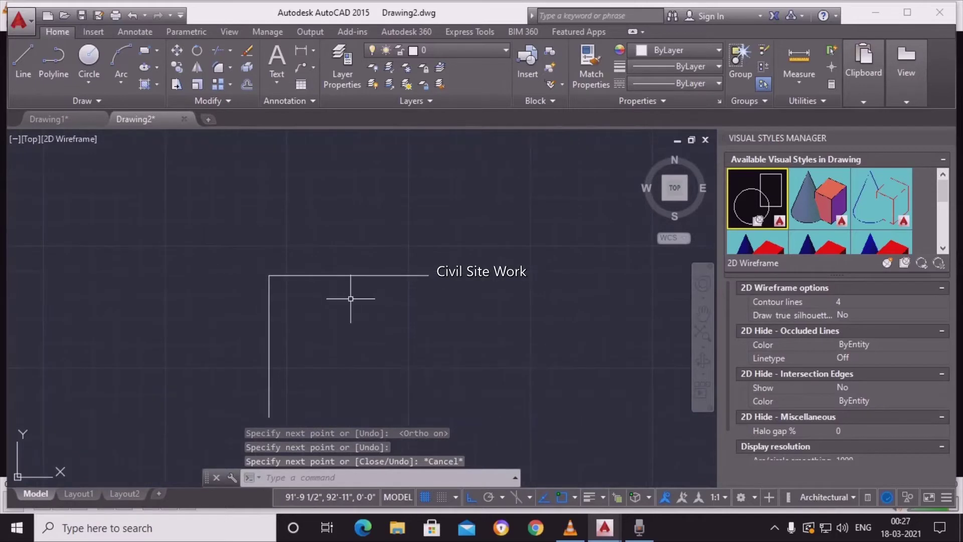
Step: Offset the horizontal line 7' downward to form the flight's width
{"action": "type", "text": "o"}
{"action": "key", "text": "Return"}
{"action": "type", "text": "7"}
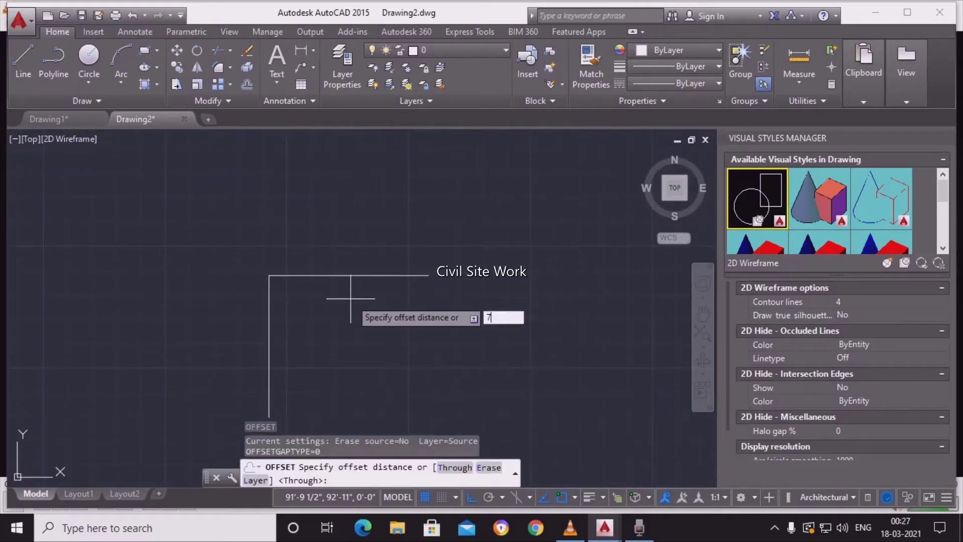
{"action": "type", "text": "'"}
{"action": "key", "text": "Return"}
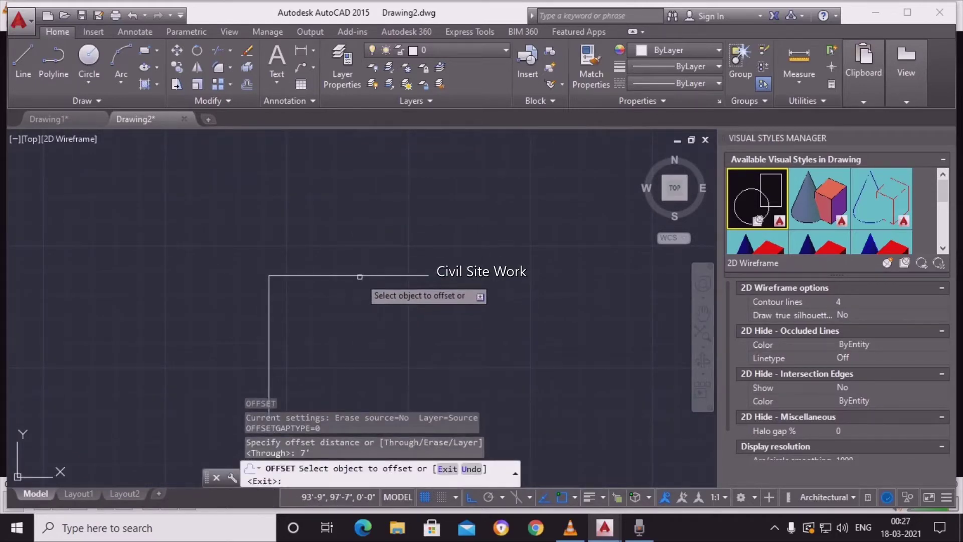
{"action": "left_click", "coordinate": [360, 276]}
{"action": "left_click", "coordinate": [320, 317]}
{"action": "scroll", "coordinate": [312, 295], "scroll_direction": "up", "scroll_amount": 5}
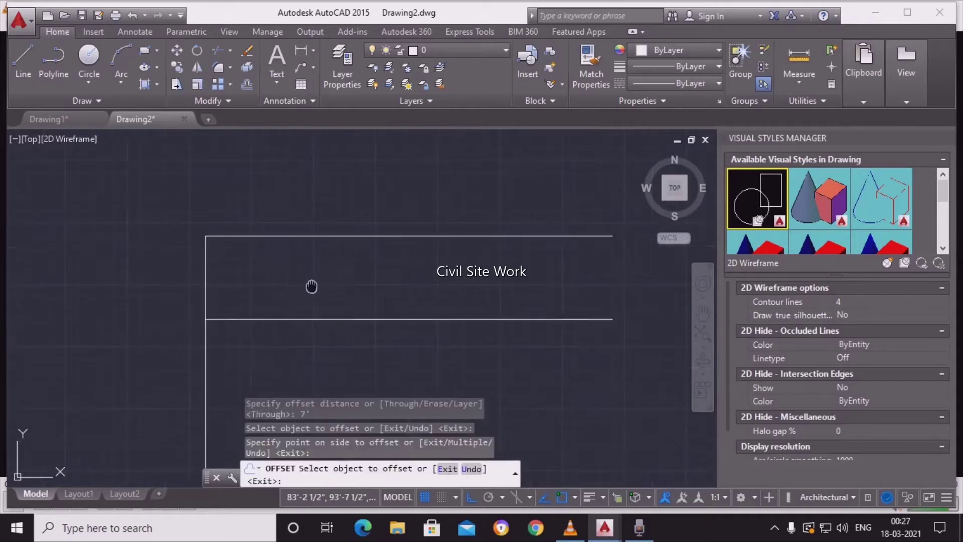
{"action": "middle_click_drag", "start_coordinate": [311, 285], "coordinate": [301, 254]}
{"action": "key", "text": "Return"}
Step: Offset the left vertical line 3' to the right
{"action": "key", "text": "Return"}
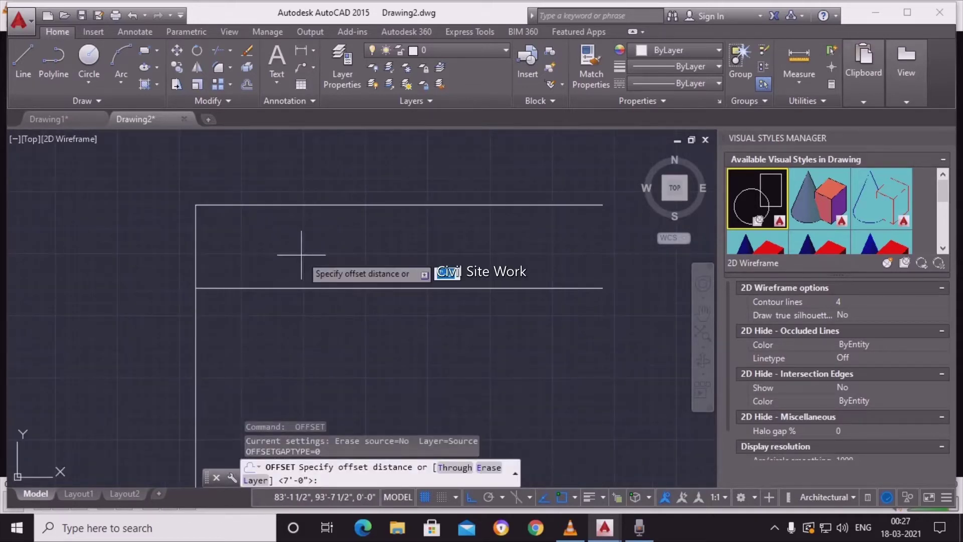
{"action": "type", "text": "3'"}
{"action": "key", "text": "Return"}
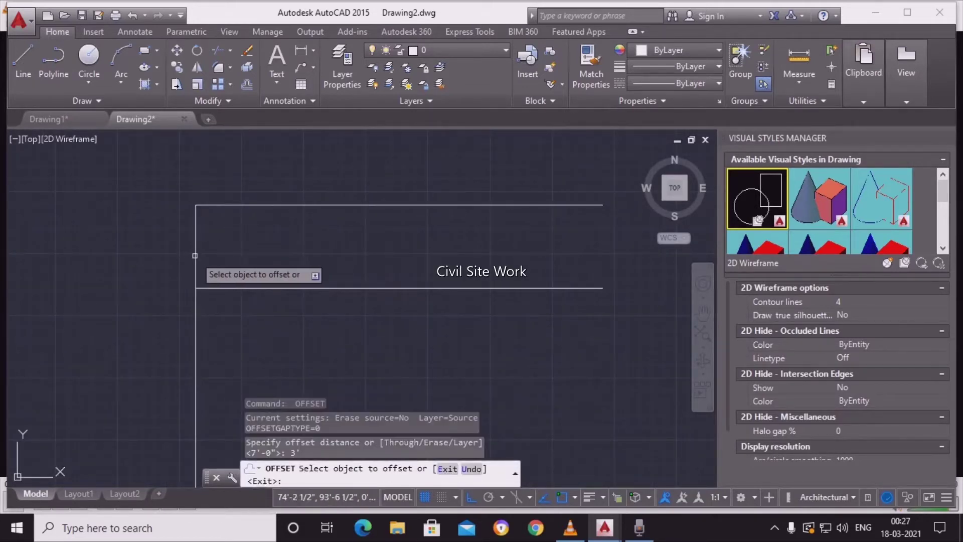
{"action": "left_click", "coordinate": [196, 254]}
{"action": "left_click", "coordinate": [235, 252]}
{"action": "key", "text": "Escape"}
{"action": "scroll", "coordinate": [251, 252], "scroll_direction": "up", "scroll_amount": 2}
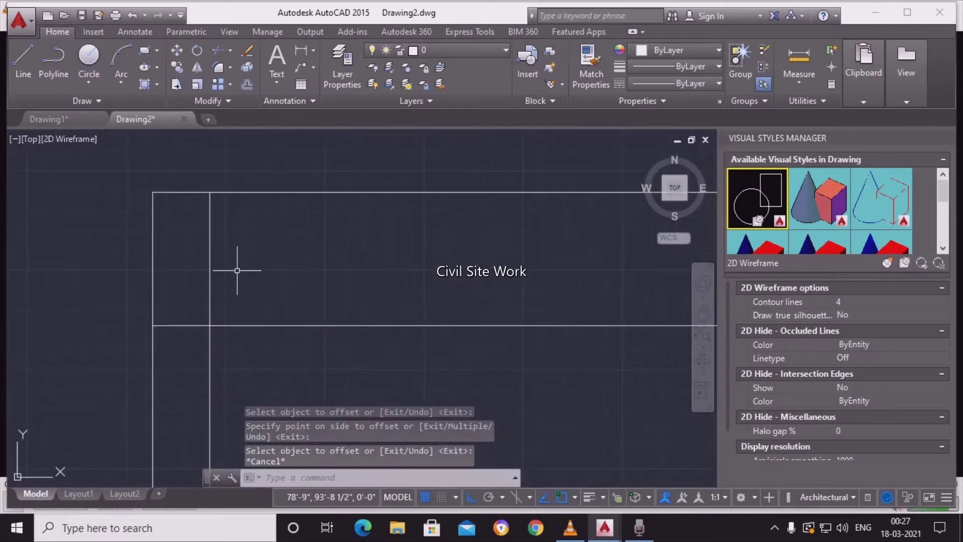
{"action": "type", "text": "o"}
Step: Offset a row of tread lines at 1' spacing using Multiple mode
{"action": "key", "text": "Return"}
{"action": "key", "text": "Return"}
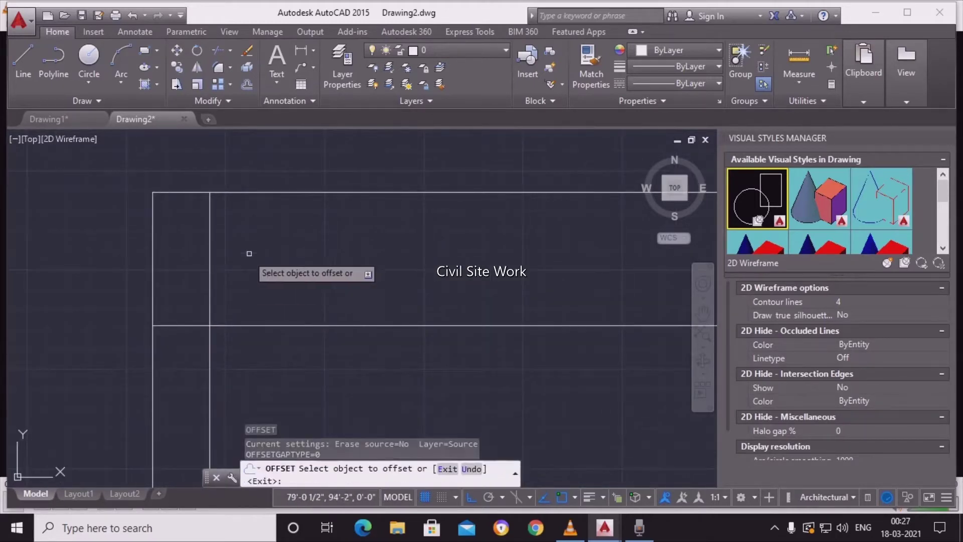
{"action": "left_click", "coordinate": [209, 268]}
{"action": "type", "text": "m"}
{"action": "key", "text": "Return"}
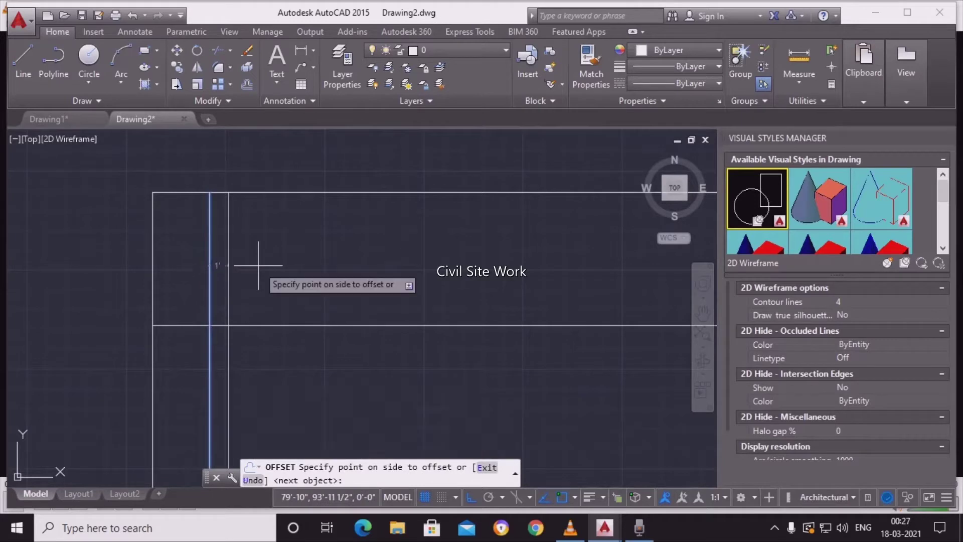
{"action": "left_click", "coordinate": [351, 280]}
{"action": "left_click", "coordinate": [394, 274]}
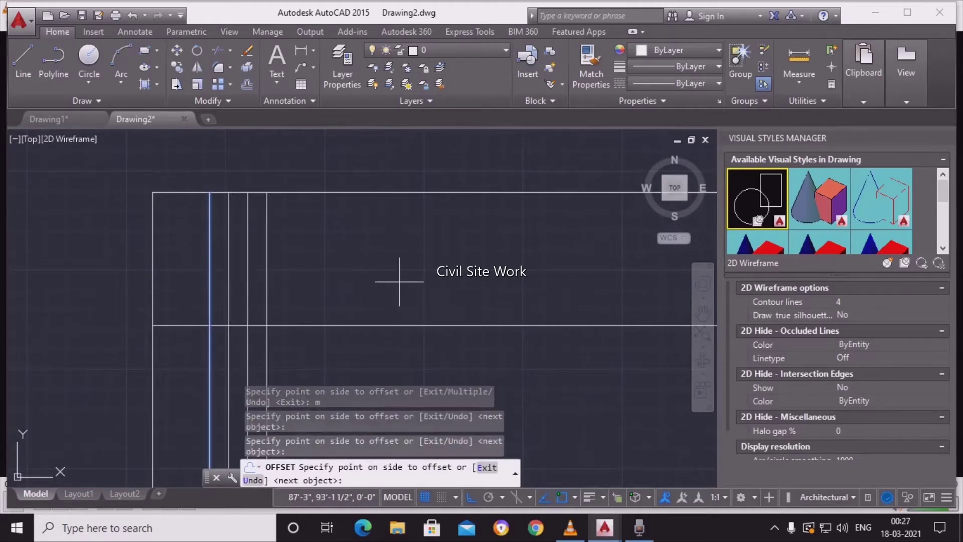
{"action": "left_click", "coordinate": [416, 277]}
{"action": "left_click", "coordinate": [448, 278]}
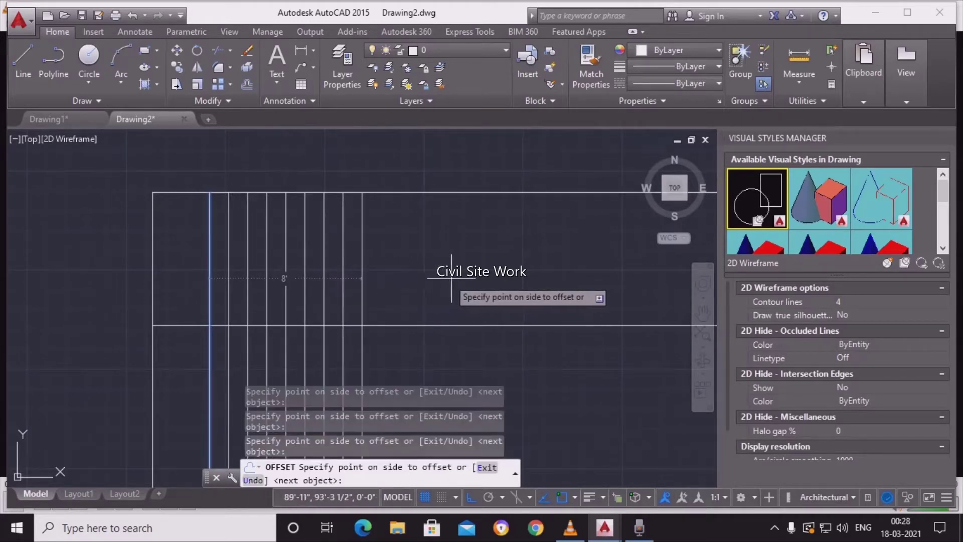
{"action": "left_click", "coordinate": [471, 278]}
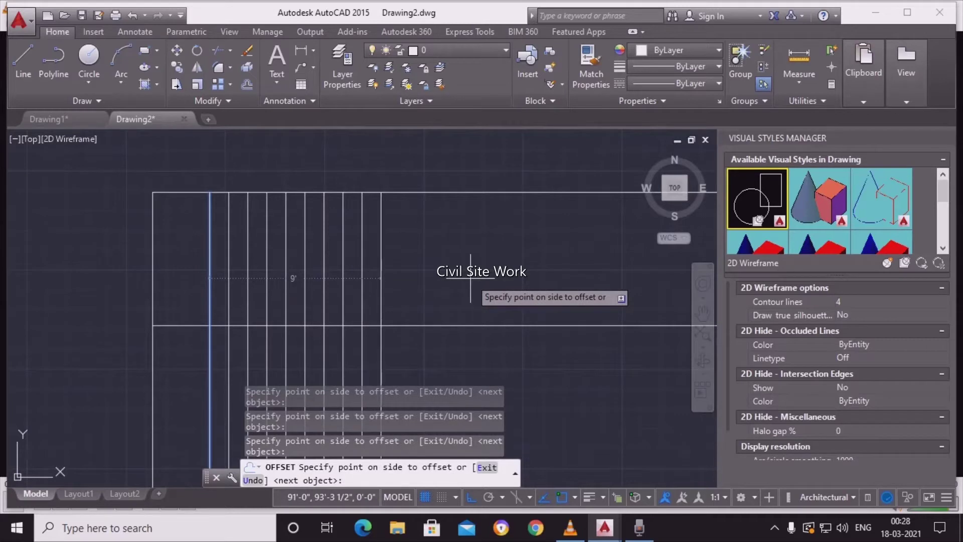
{"action": "key", "text": "Escape"}
{"action": "type", "text": "tr"}
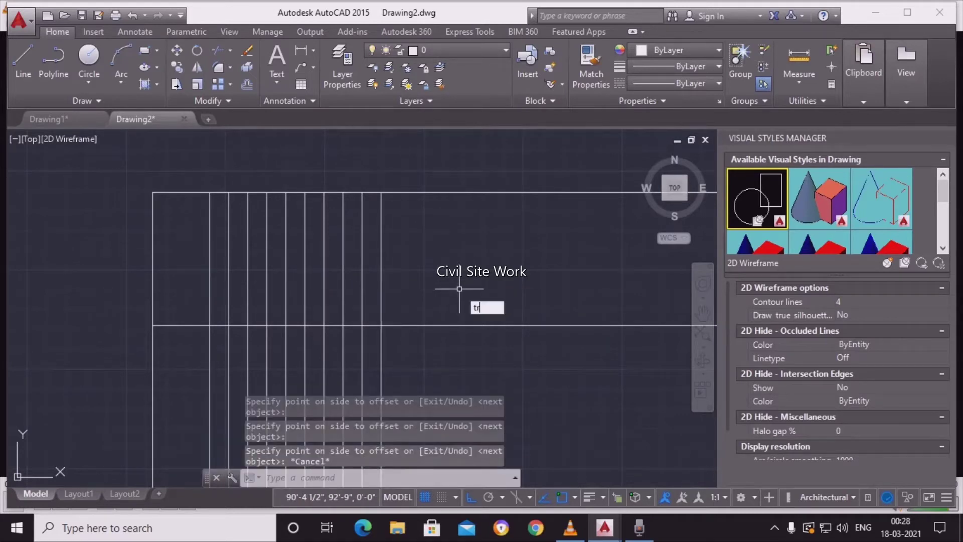
Step: Trim the horizontal lines past the last tread and the tread lines below the band
{"action": "key", "text": "Return"}
Step: Draw a horizontal dividing line across the treads to the flight's right edge
{"action": "key", "text": "Return"}
{"action": "left_click", "coordinate": [563, 354]}
{"action": "left_click", "coordinate": [525, 216]}
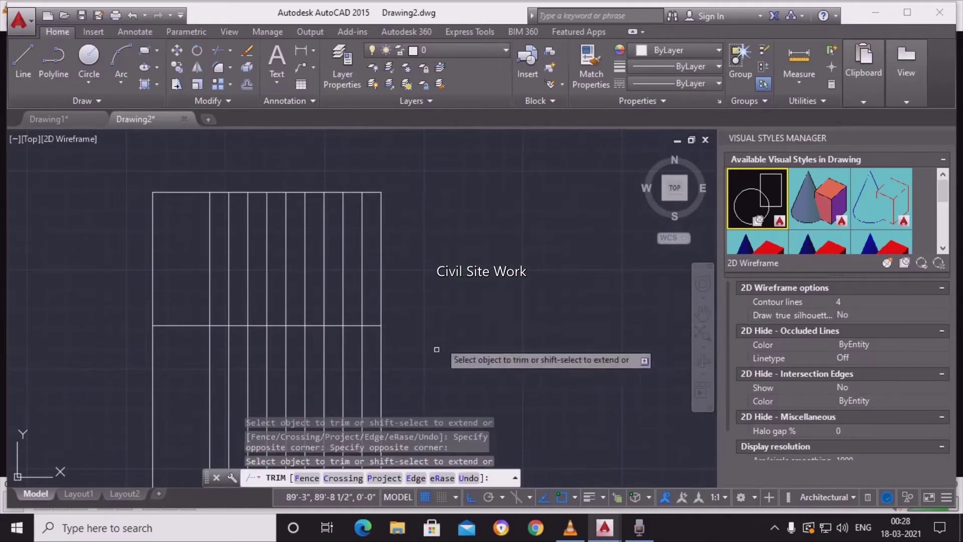
{"action": "mouse_move", "coordinate": [420, 390]}
{"action": "middle_mouse_down"}
{"action": "mouse_move", "coordinate": [439, 332]}
{"action": "mouse_move", "coordinate": [441, 356]}
{"action": "middle_mouse_up"}
{"action": "left_click", "coordinate": [462, 383]}
{"action": "left_click", "coordinate": [158, 326]}
{"action": "key", "text": "Escape"}
{"action": "type", "text": "l"}
{"action": "key", "text": "Return"}
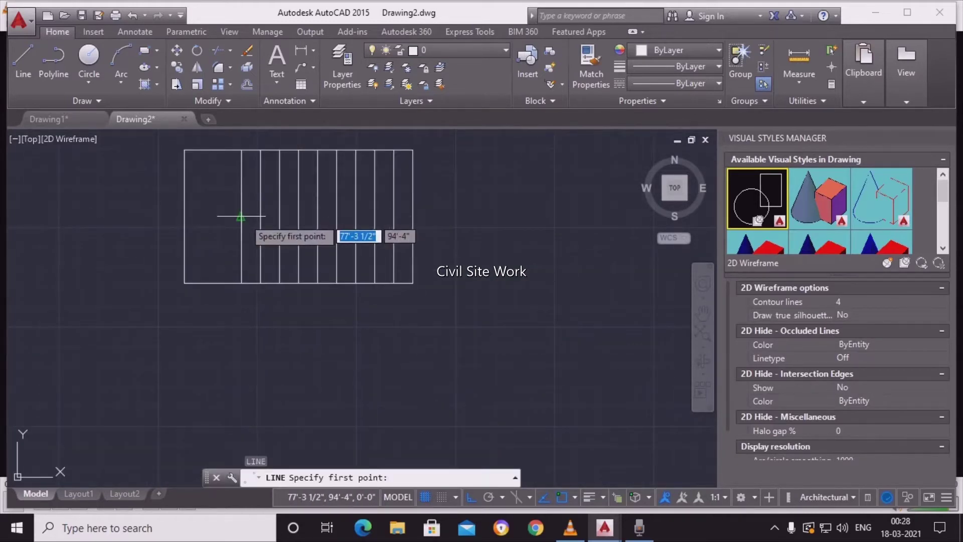
{"action": "left_click", "coordinate": [241, 217]}
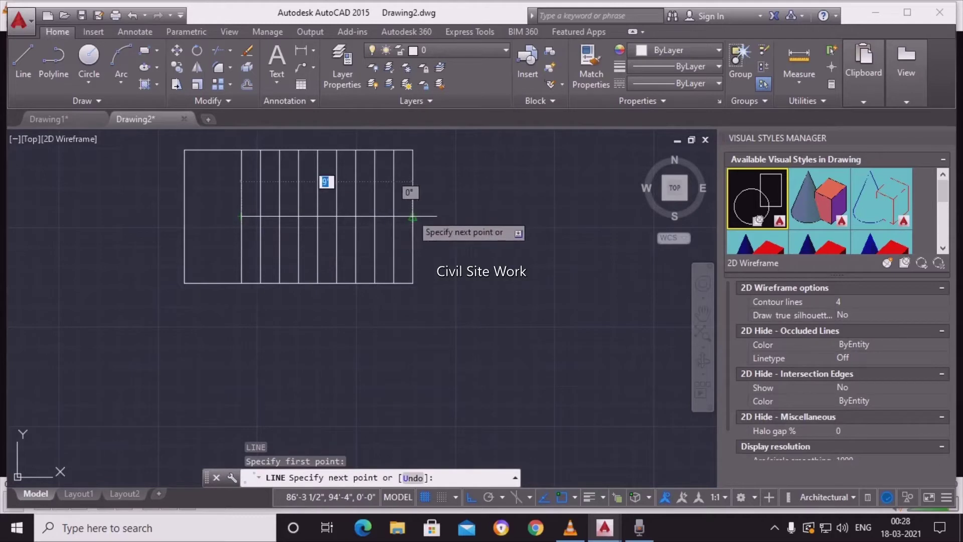
{"action": "left_click", "coordinate": [413, 216]}
{"action": "key", "text": "Escape"}
Step: Offset the dividing line 1' and delete the extra copy
{"action": "scroll", "coordinate": [376, 269], "scroll_direction": "up", "scroll_amount": 3}
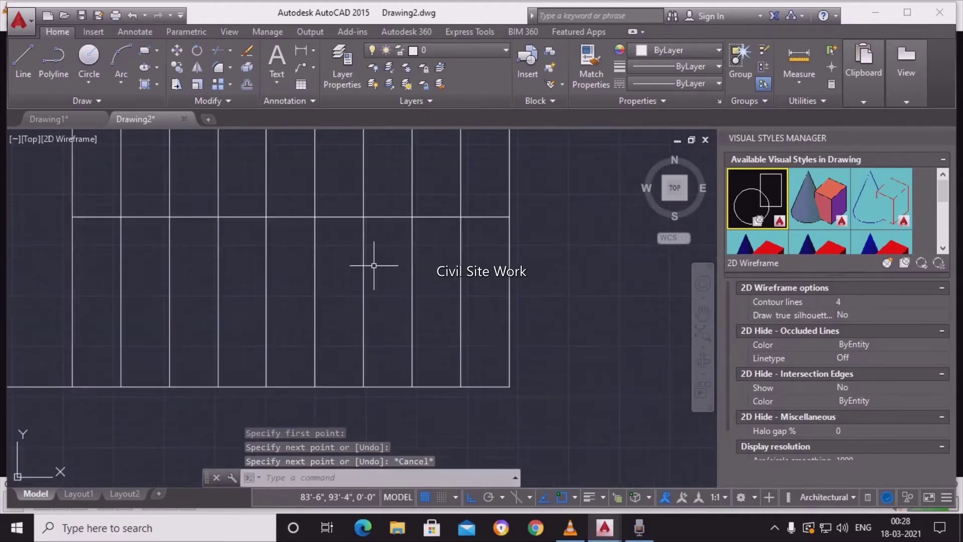
{"action": "type", "text": "o"}
{"action": "key", "text": "Return"}
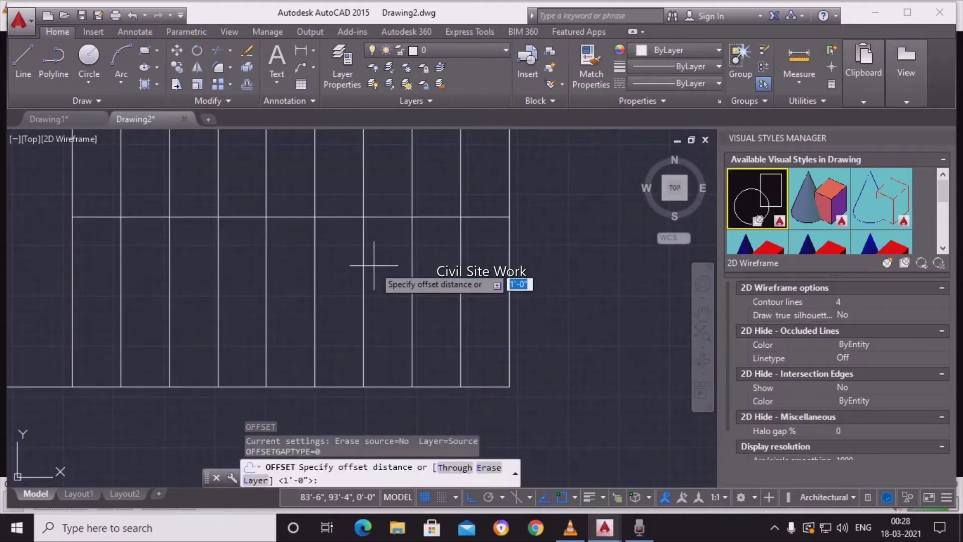
{"action": "type", "text": "1"}
{"action": "key", "text": "Return"}
{"action": "left_click", "coordinate": [388, 217]}
{"action": "left_click", "coordinate": [389, 169]}
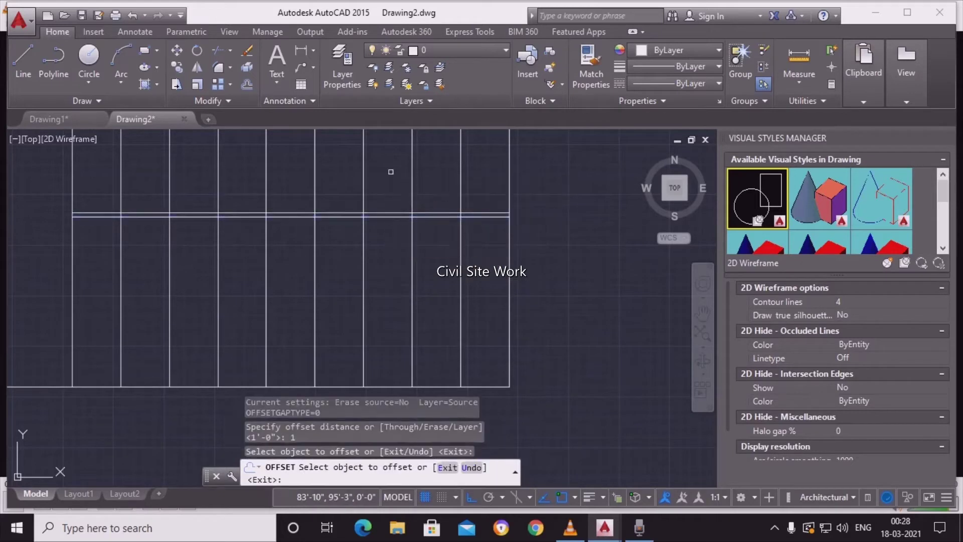
{"action": "left_click", "coordinate": [389, 217]}
{"action": "key", "text": "Escape"}
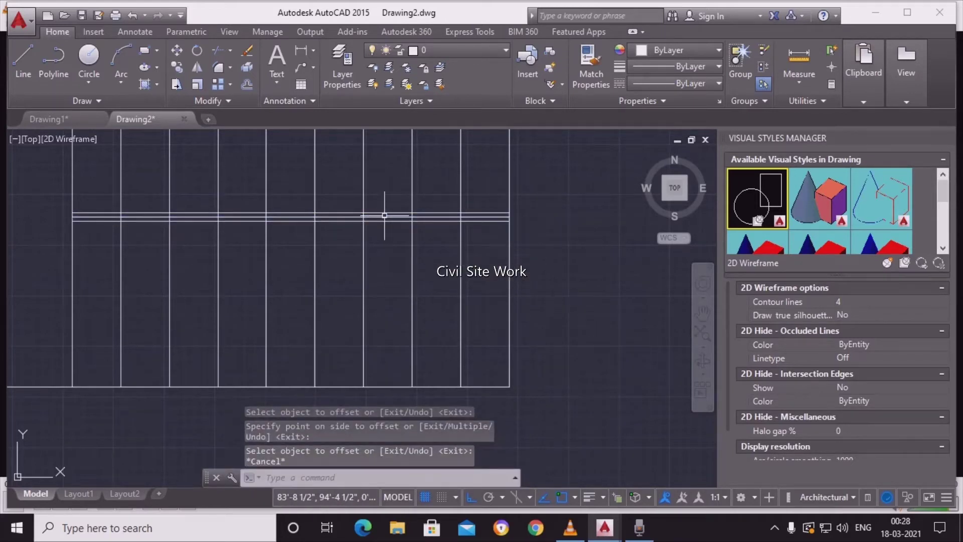
{"action": "left_click", "coordinate": [385, 218]}
{"action": "key", "text": "Delete"}
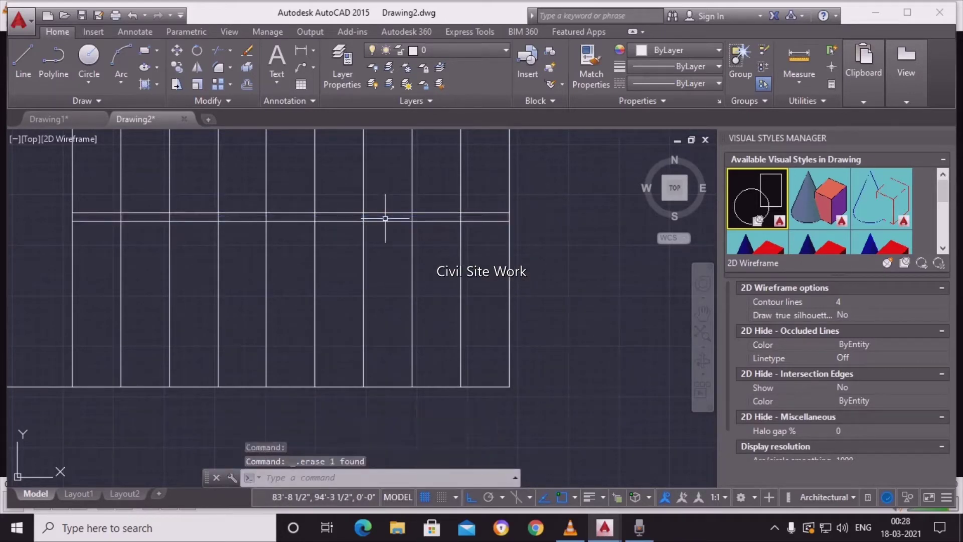
{"action": "type", "text": "tr"}
Step: Trim the first tread segments out of the 1' gap between the horizontal lines
{"action": "key", "text": "Return"}
{"action": "key", "text": "Return"}
{"action": "scroll", "coordinate": [518, 216], "scroll_direction": "up", "scroll_amount": 5}
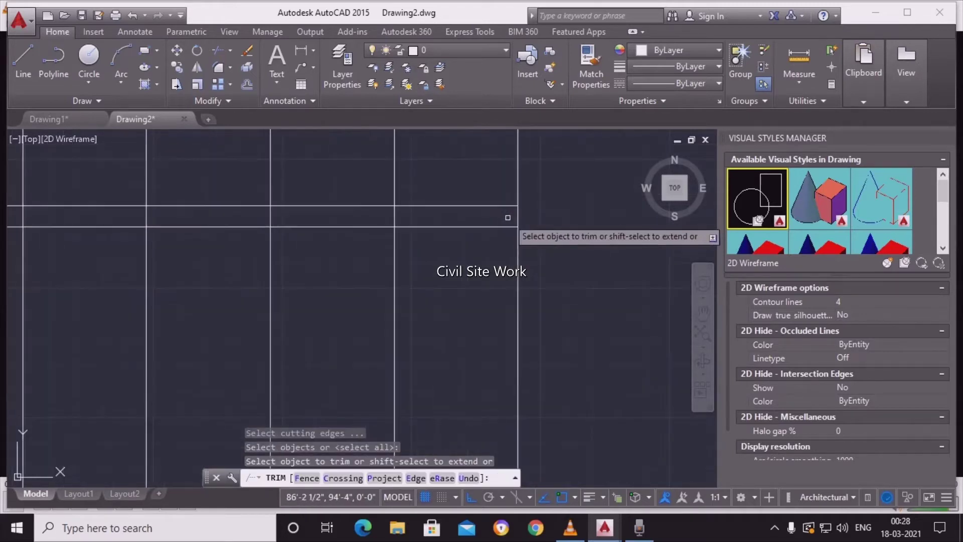
{"action": "left_click", "coordinate": [394, 214]}
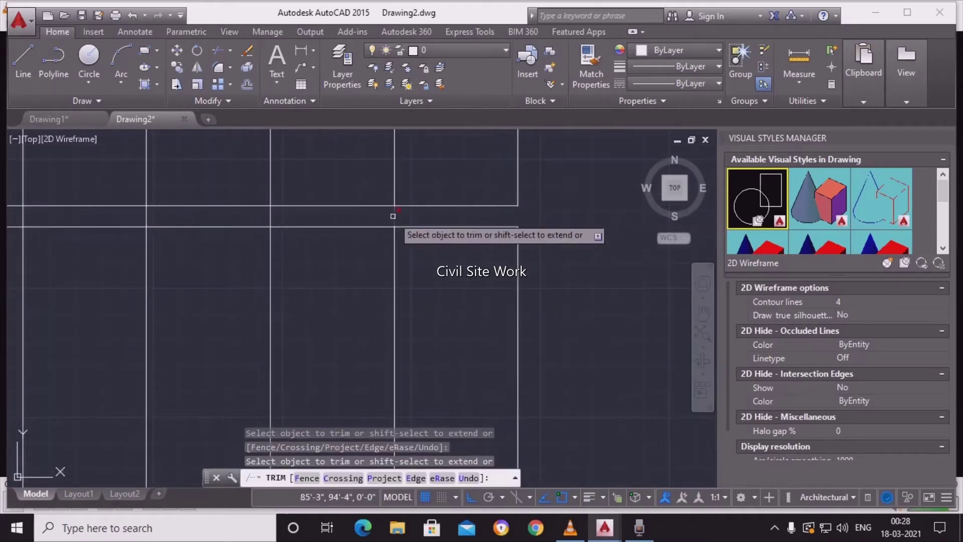
{"action": "middle_click_drag", "start_coordinate": [346, 273], "coordinate": [386, 282]}
{"action": "left_click", "coordinate": [310, 221]}
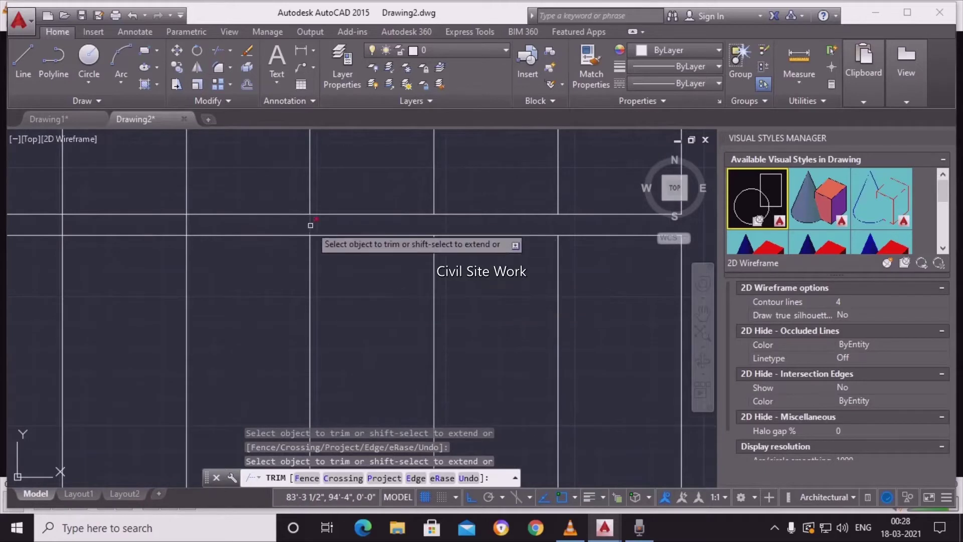
{"action": "left_click", "coordinate": [187, 225]}
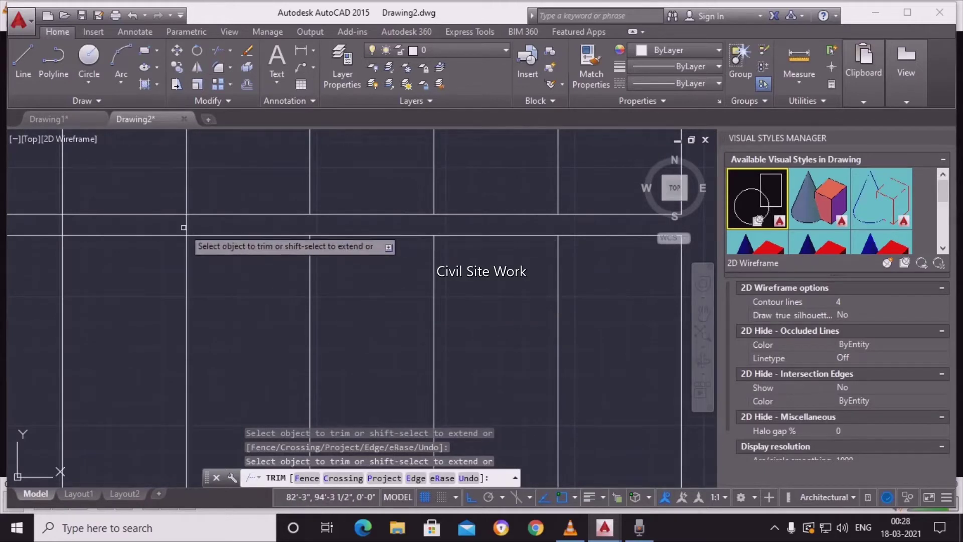
{"action": "left_click", "coordinate": [65, 225]}
{"action": "left_click", "coordinate": [84, 276]}
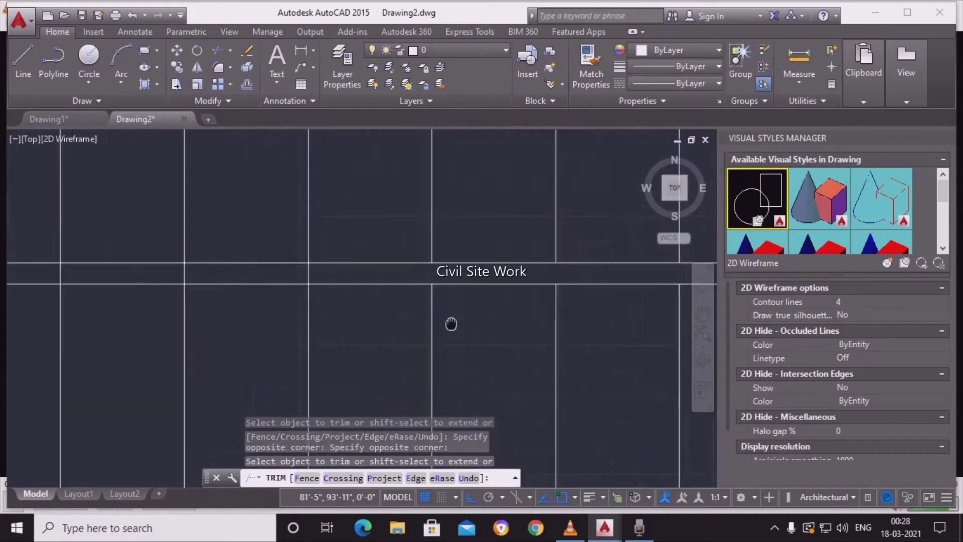
Step: Trim the last tread segment from the gap and reframe the whole stair plan
{"action": "middle_click_drag", "start_coordinate": [336, 258], "coordinate": [405, 308]}
{"action": "left_click", "coordinate": [379, 276]}
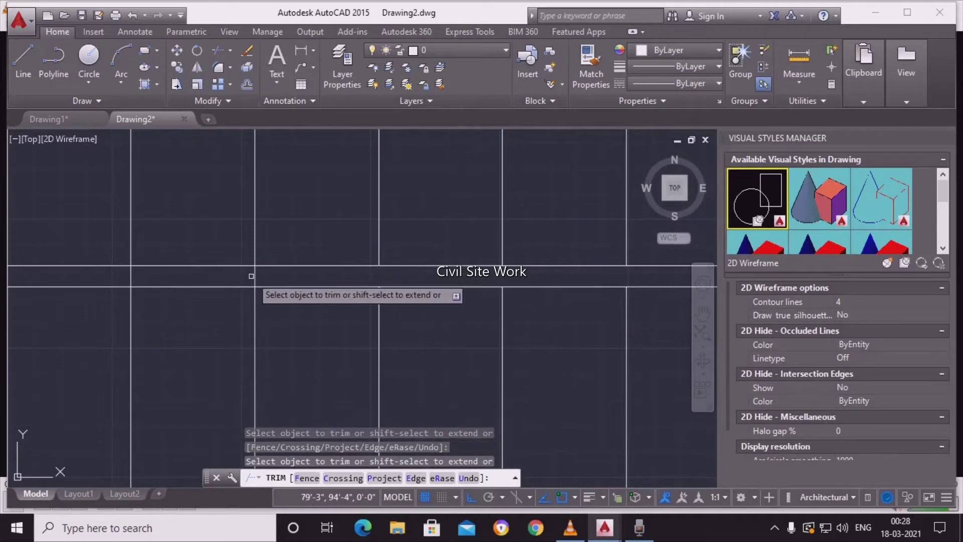
{"action": "middle_click_drag", "start_coordinate": [304, 335], "coordinate": [336, 297]}
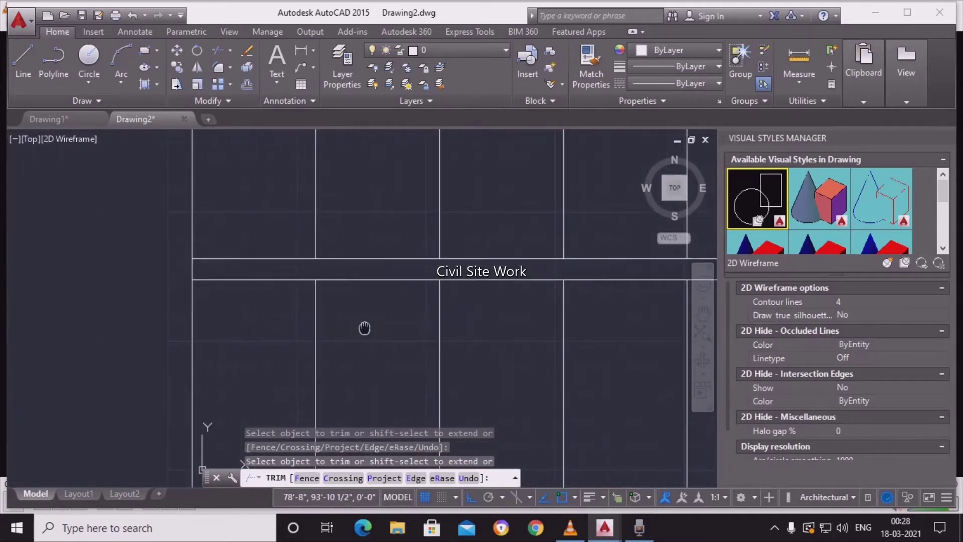
{"action": "scroll", "coordinate": [337, 295], "scroll_direction": "down", "scroll_amount": 2}
{"action": "scroll", "coordinate": [191, 228], "scroll_direction": "down", "scroll_amount": 2}
{"action": "middle_click_drag", "start_coordinate": [191, 228], "coordinate": [187, 240]}
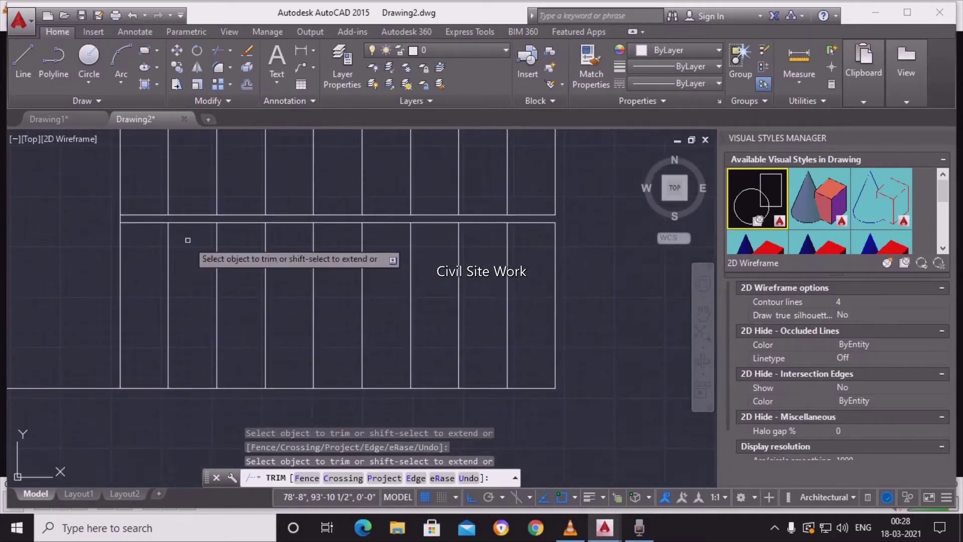
{"action": "key", "text": "Escape"}
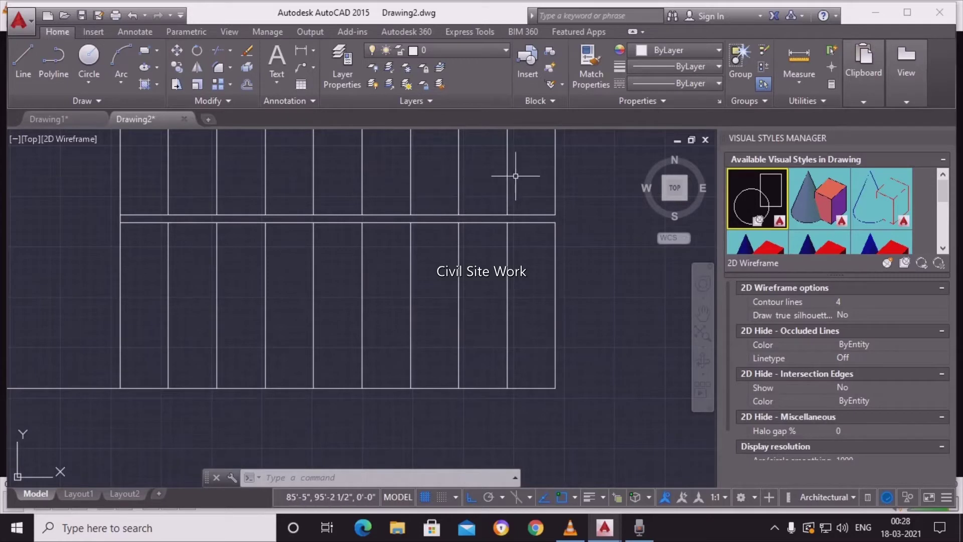
{"action": "middle_click_drag", "start_coordinate": [521, 180], "coordinate": [404, 285]}
{"action": "type", "text": "c"}
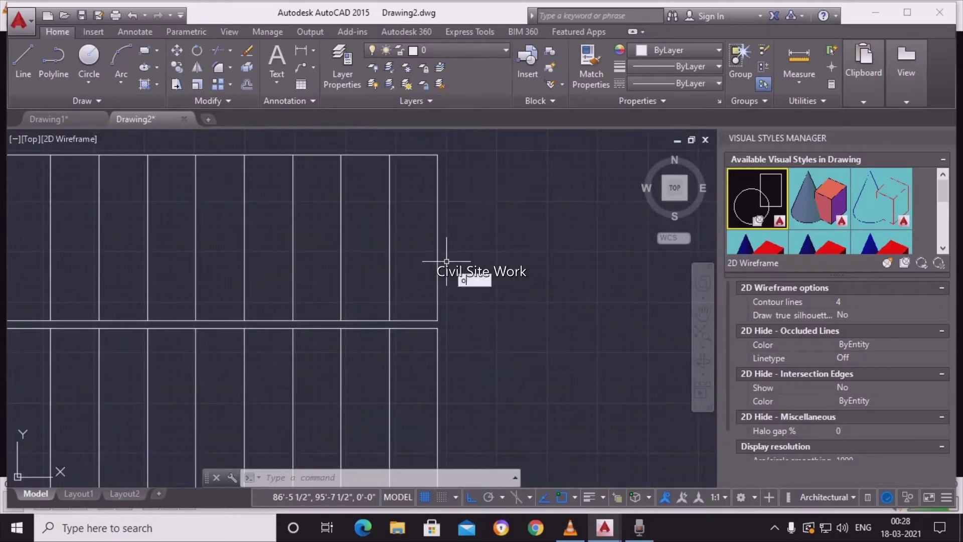
Step: Offset the upper flight's right end line 1' to the right
{"action": "key", "text": "Return"}
{"action": "type", "text": "'"}
{"action": "key", "text": "Return"}
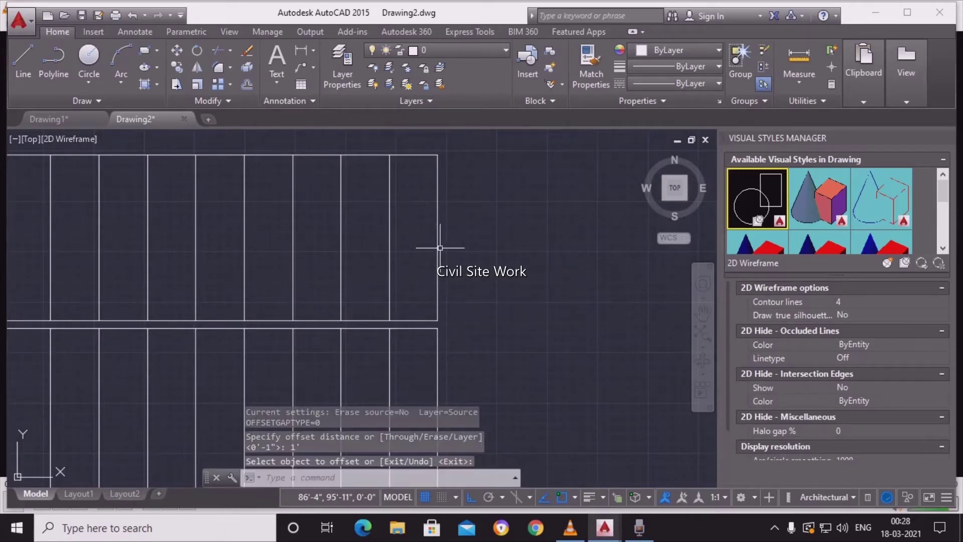
{"action": "key", "text": "Return"}
{"action": "key", "text": "Return"}
{"action": "key", "text": "Return"}
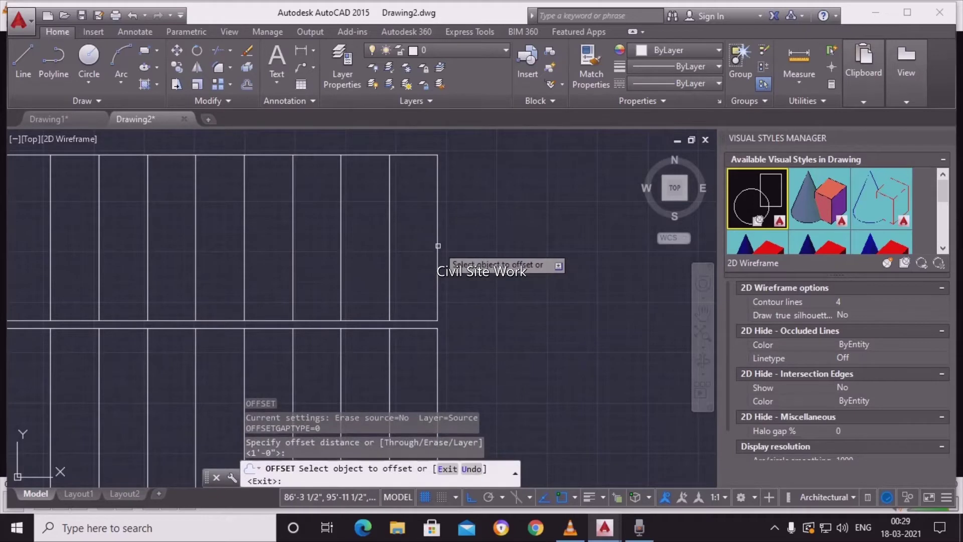
{"action": "left_click", "coordinate": [438, 249]}
{"action": "left_click", "coordinate": [476, 243]}
{"action": "key", "text": "Escape"}
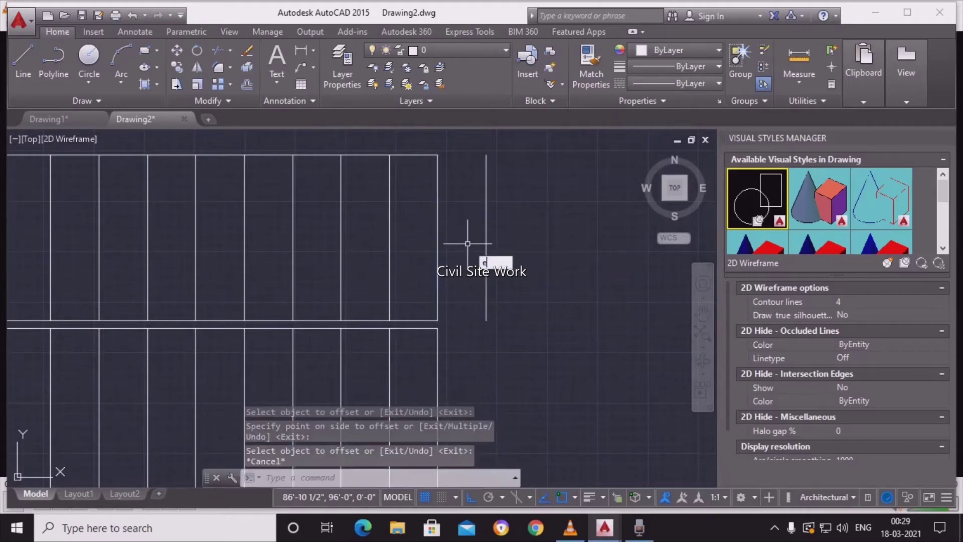
Step: Extend the upper flight's top and bottom edges to the new vertical line
{"action": "type", "text": "x"}
{"action": "key", "text": "Return"}
{"action": "key", "text": "Return"}
{"action": "left_click", "coordinate": [429, 155]}
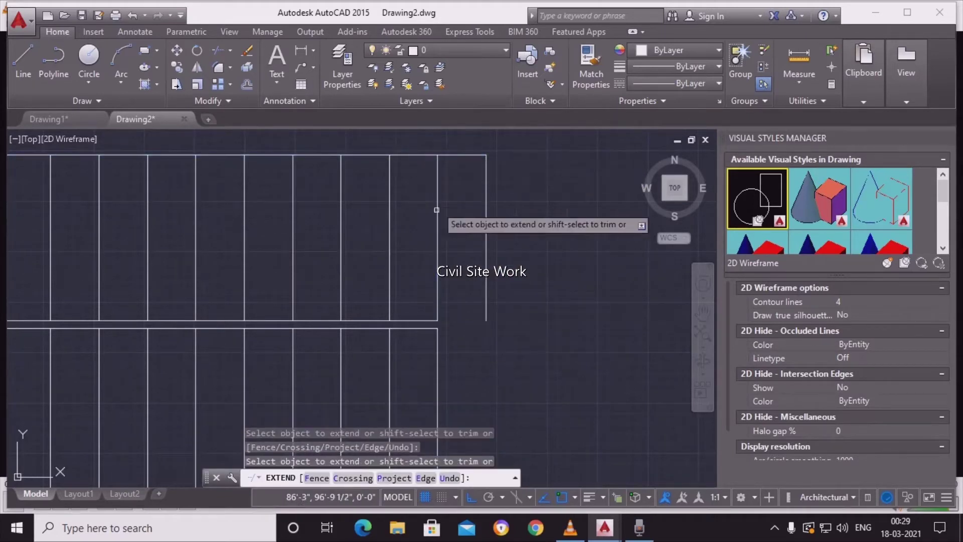
{"action": "left_click", "coordinate": [423, 321]}
{"action": "key", "text": "Escape"}
Step: Switch to the southeast isometric viewpoint 1,-1,1 using -VPOINT
{"action": "scroll", "coordinate": [414, 287], "scroll_direction": "down", "scroll_amount": 2}
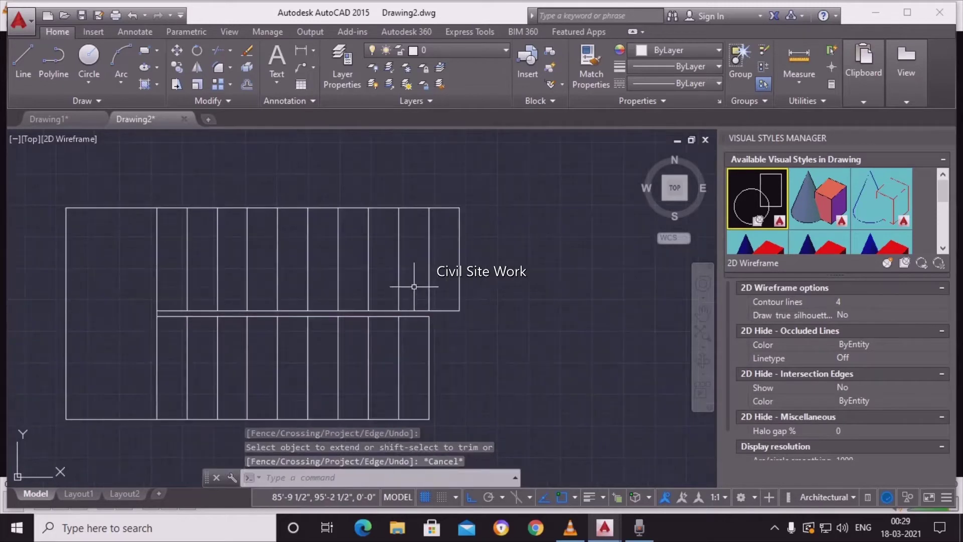
{"action": "middle_click_drag", "start_coordinate": [414, 287], "coordinate": [432, 238]}
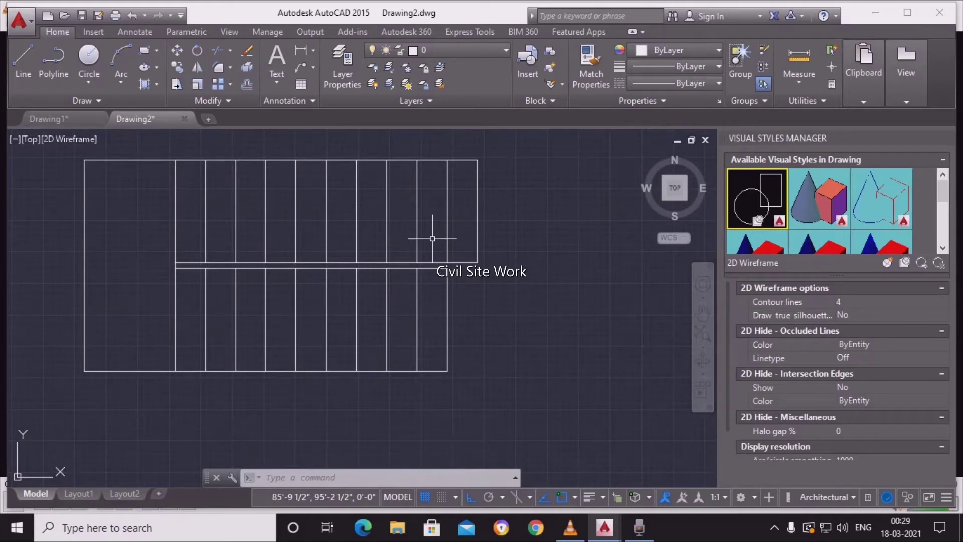
{"action": "type", "text": "-v"}
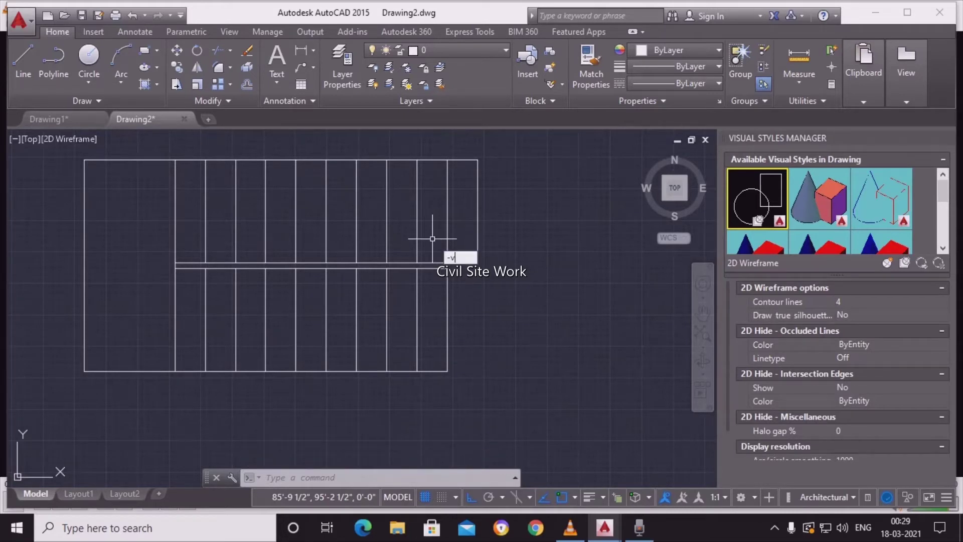
{"action": "key", "text": "Return"}
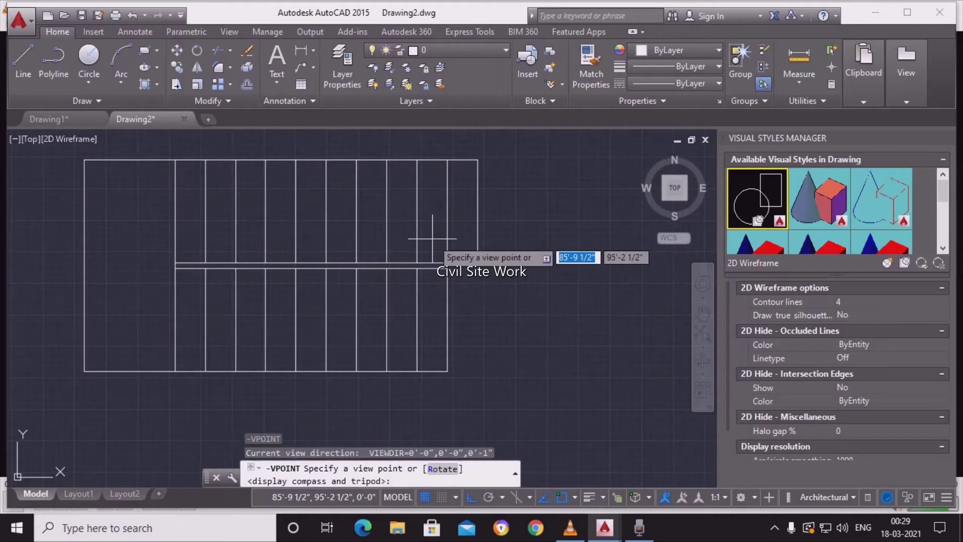
{"action": "type", "text": "1,-1"}
{"action": "type", "text": ",1"}
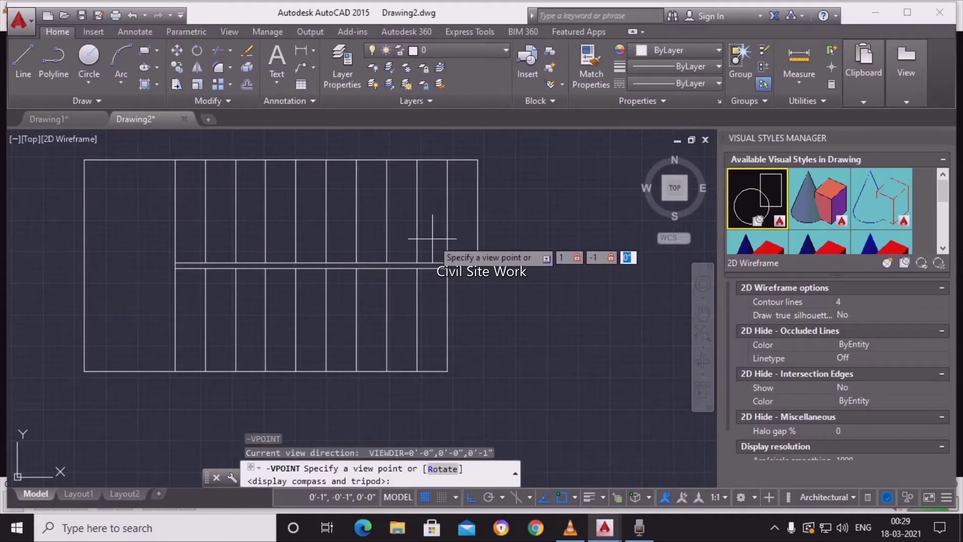
{"action": "key", "text": "Return"}
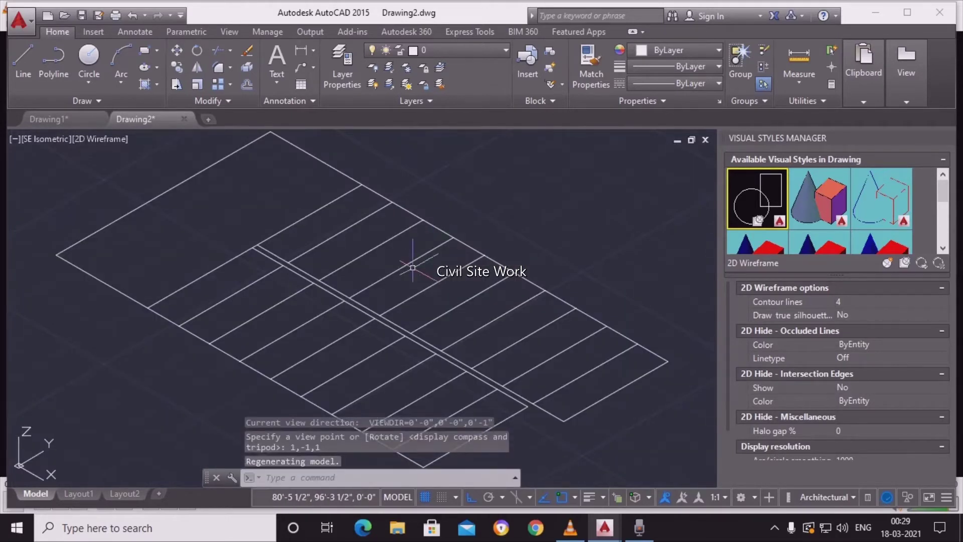
Step: Zoom the isometric stair plan to fit and open the Layer Properties Manager
{"action": "scroll", "coordinate": [404, 268], "scroll_direction": "up", "scroll_amount": 1}
{"action": "scroll", "coordinate": [387, 269], "scroll_direction": "up", "scroll_amount": 1}
{"action": "scroll", "coordinate": [371, 282], "scroll_direction": "up", "scroll_amount": 1}
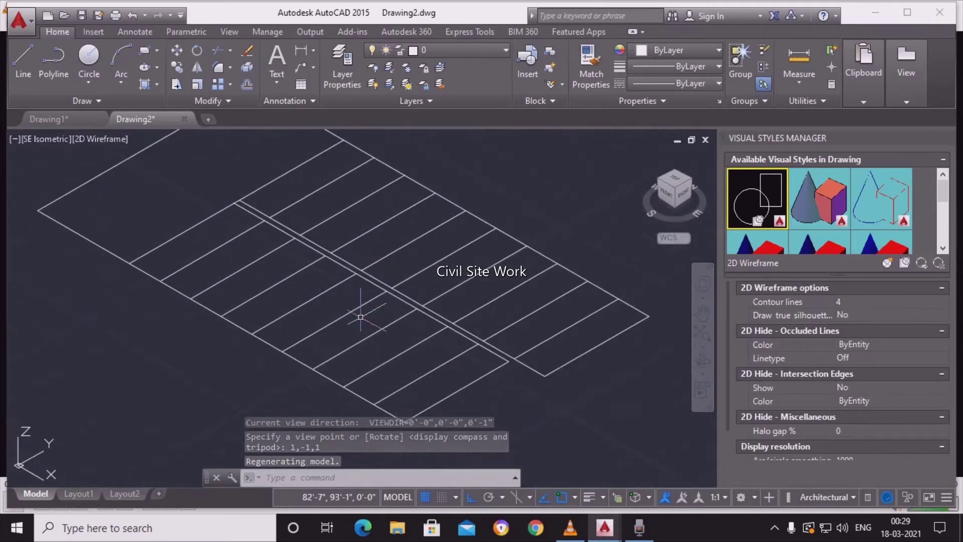
{"action": "scroll", "coordinate": [371, 282], "scroll_direction": "down", "scroll_amount": 2}
{"action": "scroll", "coordinate": [384, 310], "scroll_direction": "down", "scroll_amount": 1}
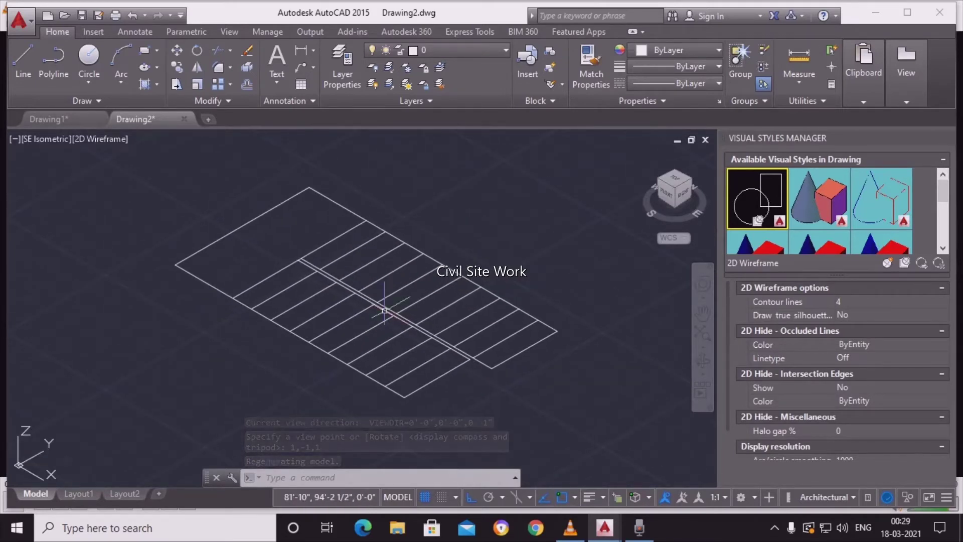
{"action": "type", "text": "la"}
{"action": "key", "text": "Return"}
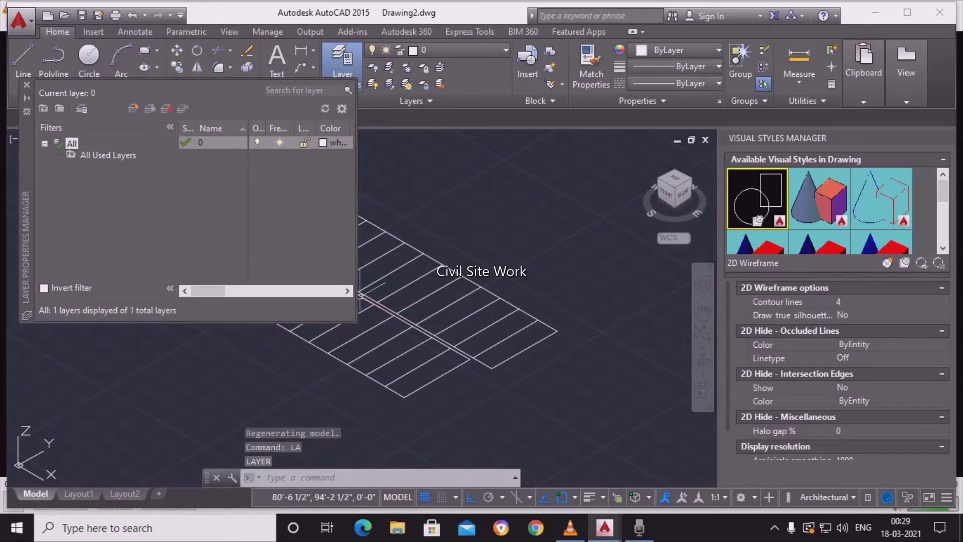
Step: Create a new layer 'staircase 3d' and give it colour 51
{"action": "left_click", "coordinate": [133, 108]}
{"action": "type", "text": "staircas"}
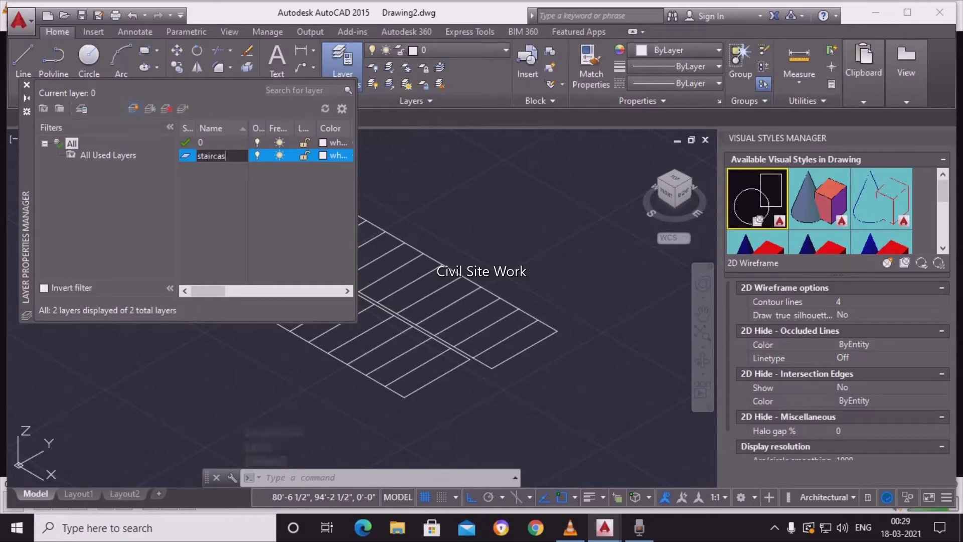
{"action": "type", "text": "e 3d"}
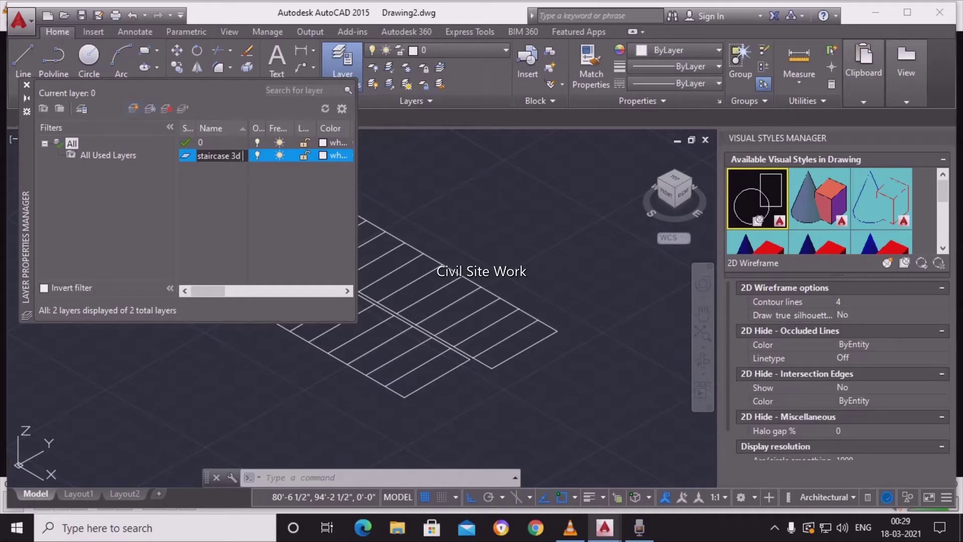
{"action": "left_click", "coordinate": [334, 156]}
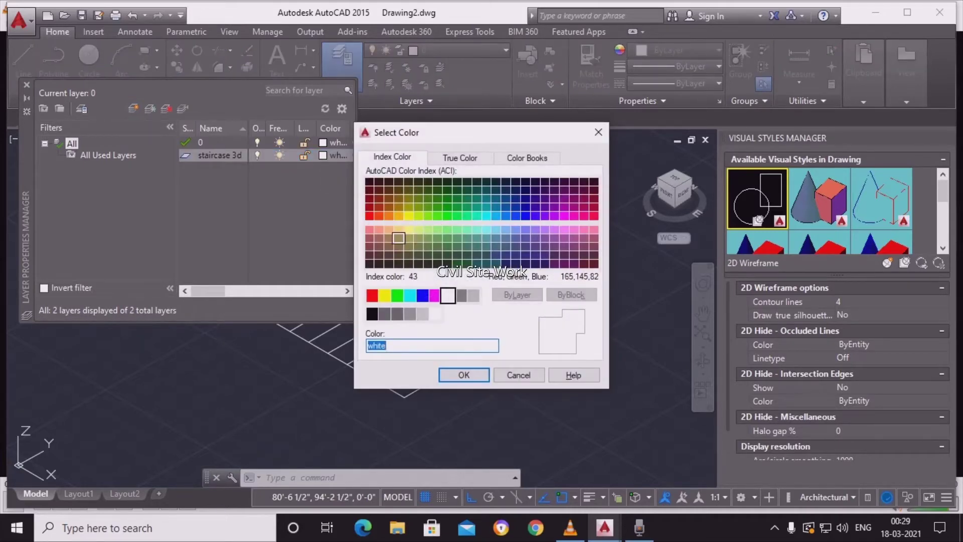
{"action": "left_click", "coordinate": [388, 238]}
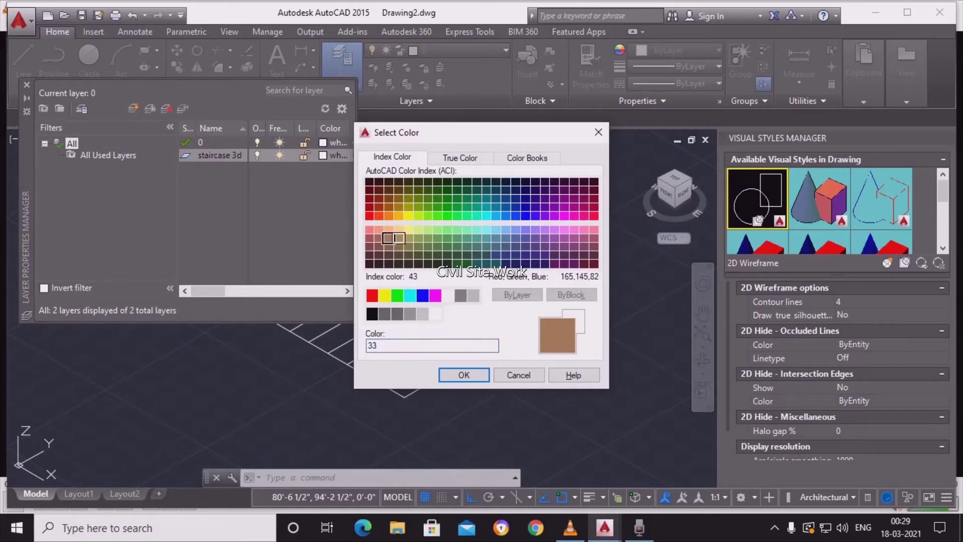
{"action": "left_click", "coordinate": [408, 229]}
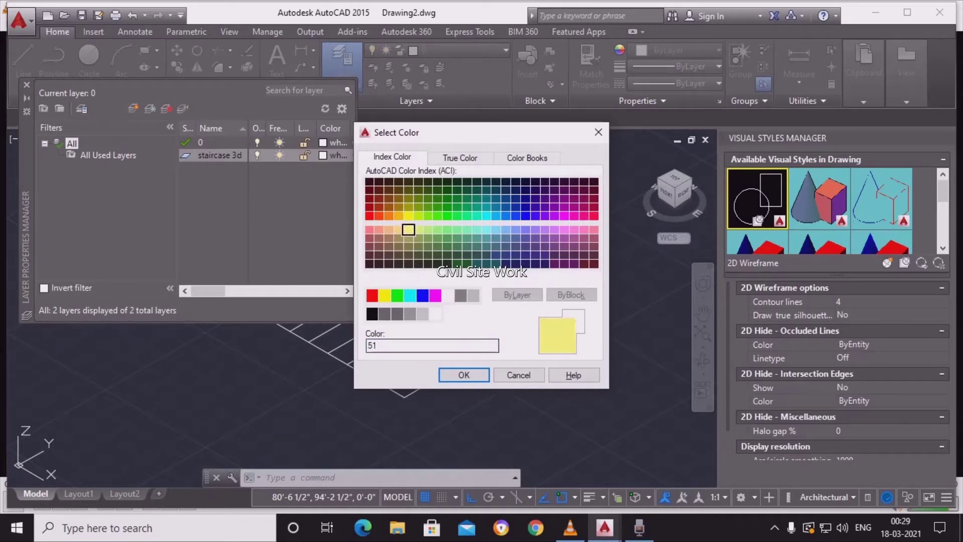
{"action": "left_click", "coordinate": [464, 375]}
{"action": "key", "text": "Escape"}
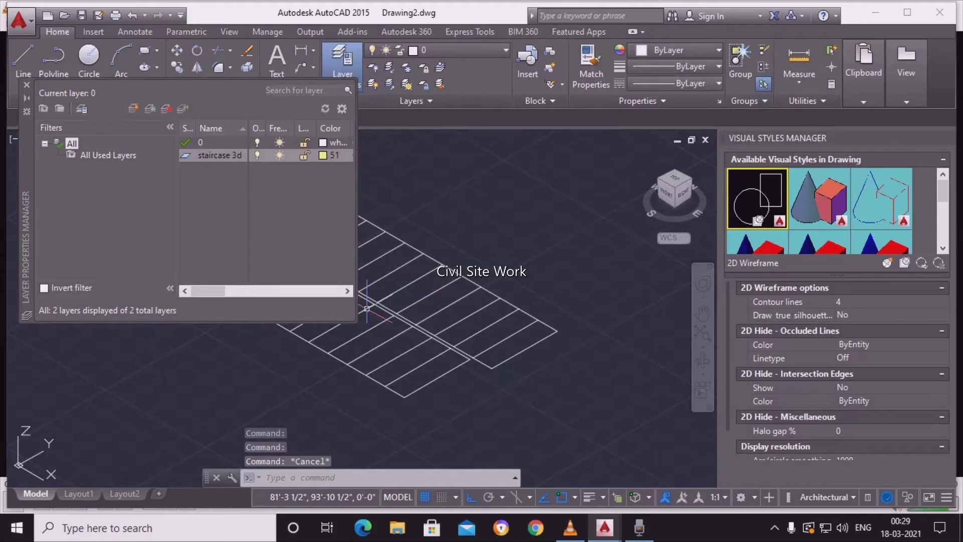
Step: Draw a short line of length 6 from the lot's front corner
{"action": "middle_click_drag", "start_coordinate": [204, 337], "coordinate": [178, 316]}
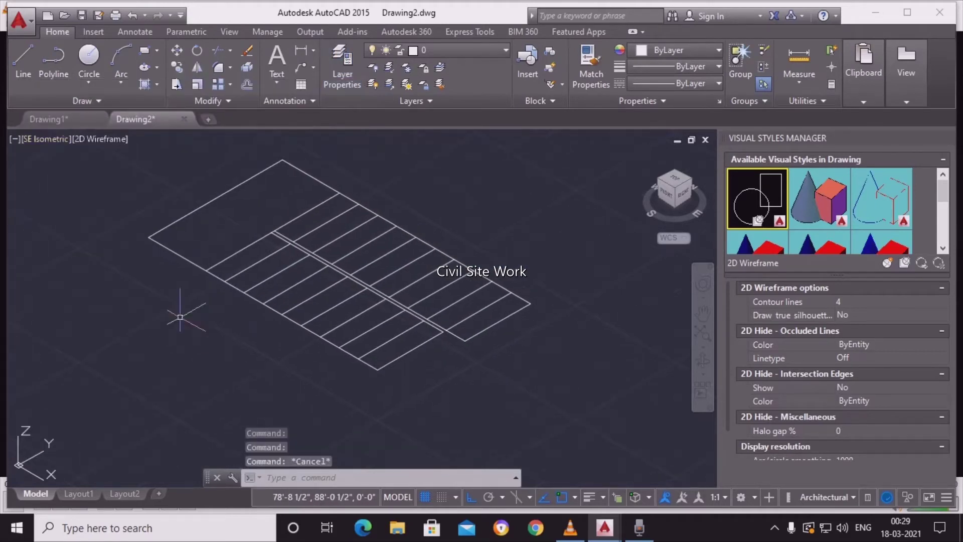
{"action": "type", "text": "l"}
{"action": "key", "text": "Return"}
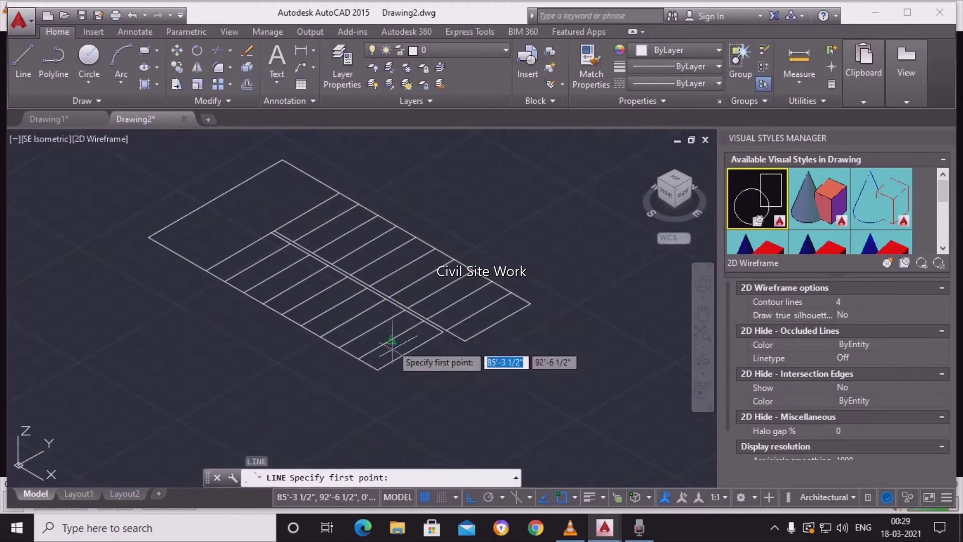
{"action": "scroll", "coordinate": [386, 361], "scroll_direction": "up", "scroll_amount": 4}
{"action": "left_click", "coordinate": [316, 370]}
{"action": "type", "text": "6"}
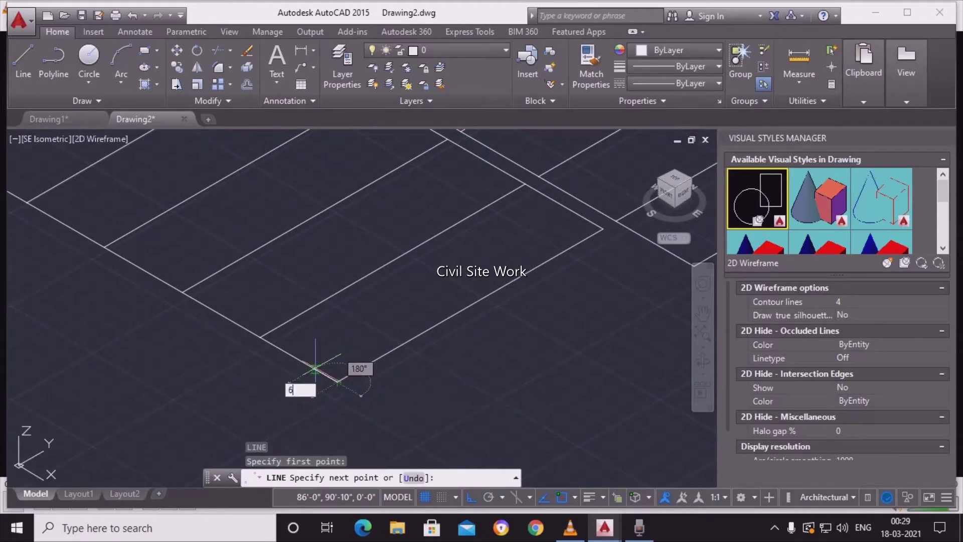
{"action": "key", "text": "Return"}
{"action": "key", "text": "Escape"}
{"action": "scroll", "coordinate": [318, 345], "scroll_direction": "down", "scroll_amount": 2}
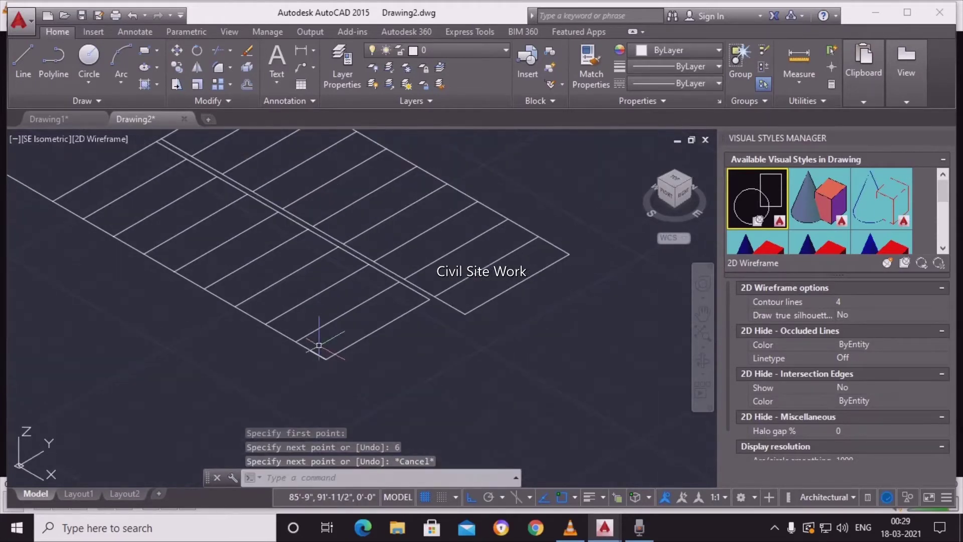
{"action": "middle_click_drag", "start_coordinate": [319, 345], "coordinate": [339, 363]}
Step: Place a UCS at the lot's front corner, X toward the left corner, XY upright
{"action": "type", "text": "c"}
{"action": "key", "text": "Return"}
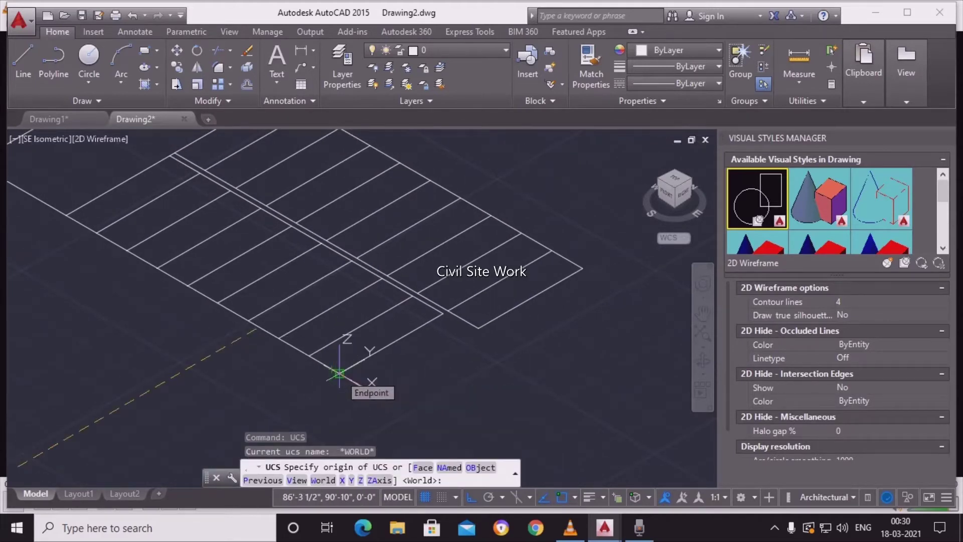
{"action": "left_click", "coordinate": [339, 374]}
{"action": "middle_click_drag", "start_coordinate": [333, 376], "coordinate": [408, 412]}
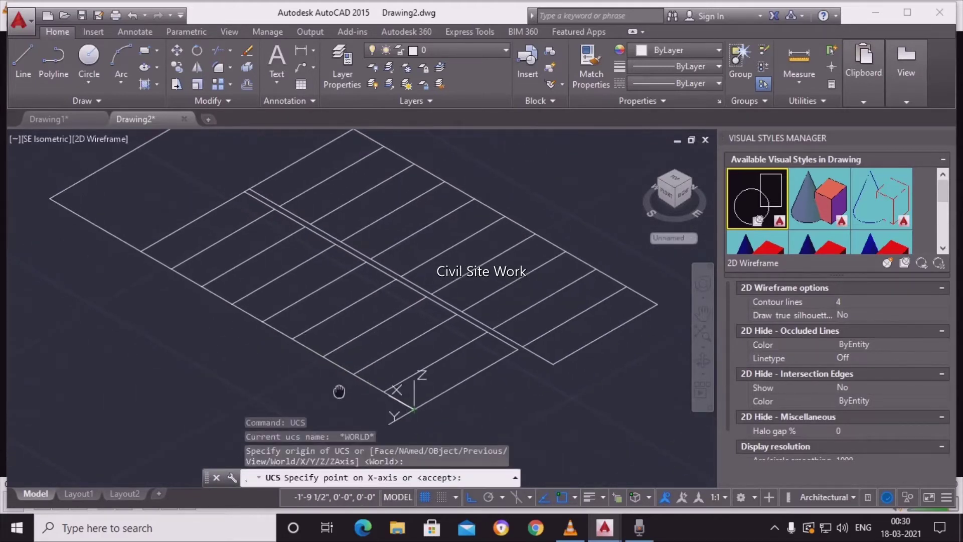
{"action": "left_click", "coordinate": [49, 199]}
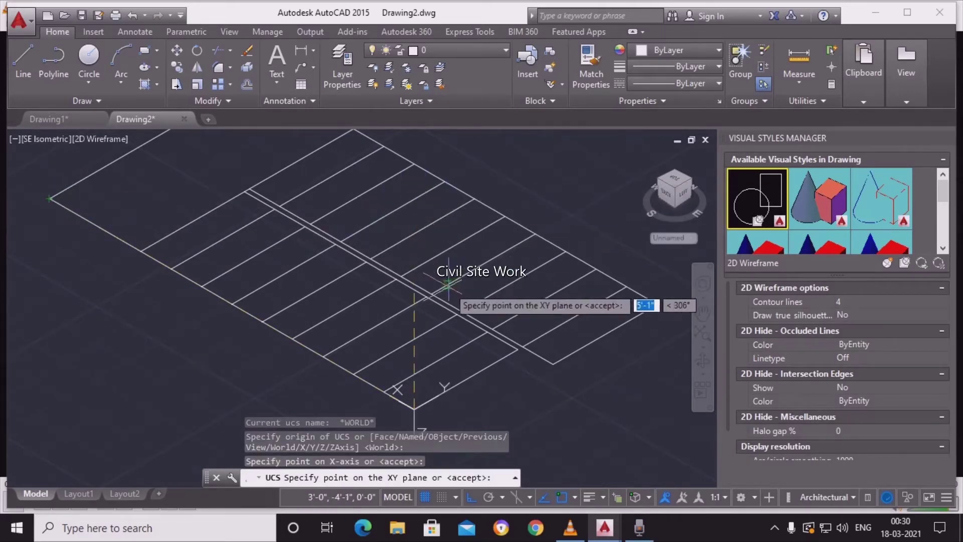
{"action": "left_click", "coordinate": [434, 197]}
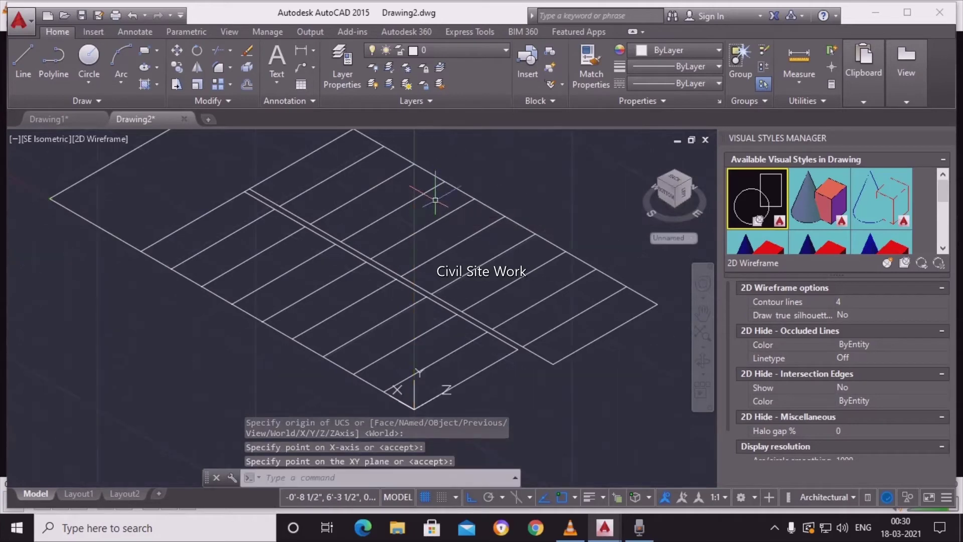
{"action": "scroll", "coordinate": [455, 348], "scroll_direction": "up", "scroll_amount": 2}
{"action": "scroll", "coordinate": [446, 343], "scroll_direction": "up", "scroll_amount": 2}
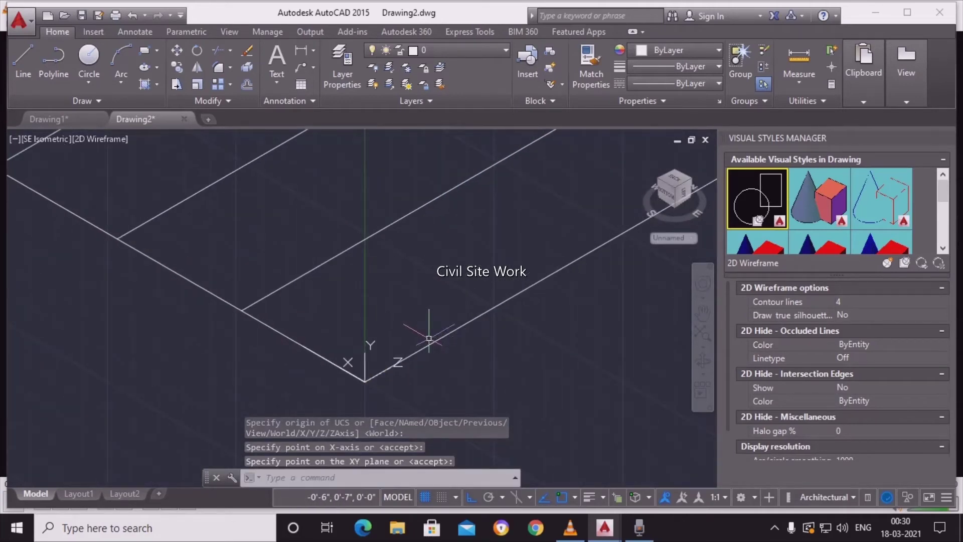
{"action": "left_click", "coordinate": [437, 51]}
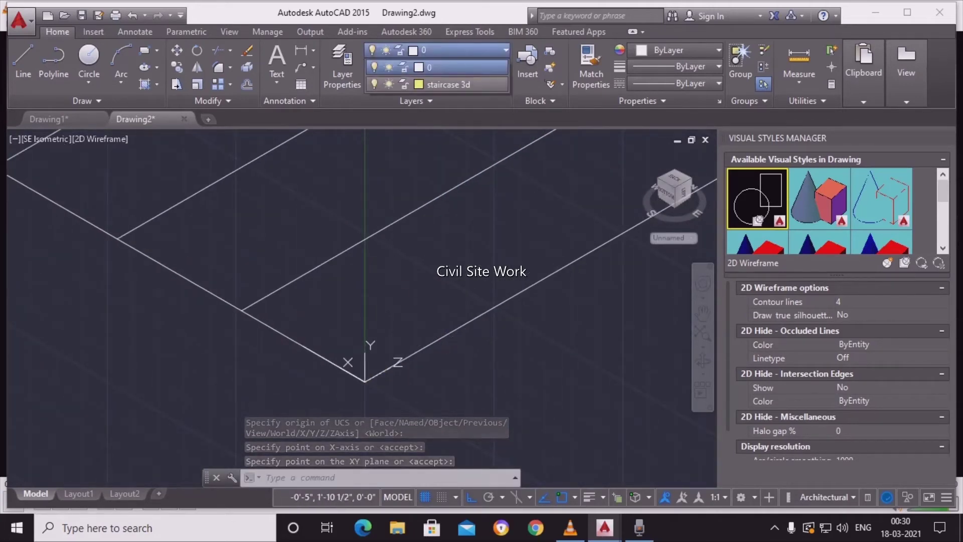
Step: Make staircase 3d the current layer and start the profile polyline at the lot edge
{"action": "left_click", "coordinate": [437, 85]}
{"action": "type", "text": "pl"}
{"action": "key", "text": "Return"}
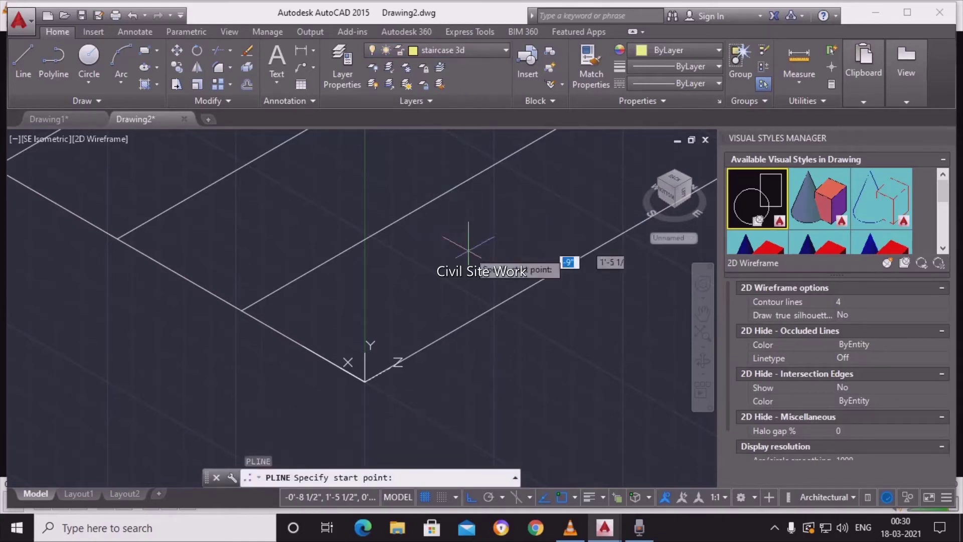
{"action": "left_click", "coordinate": [303, 346]}
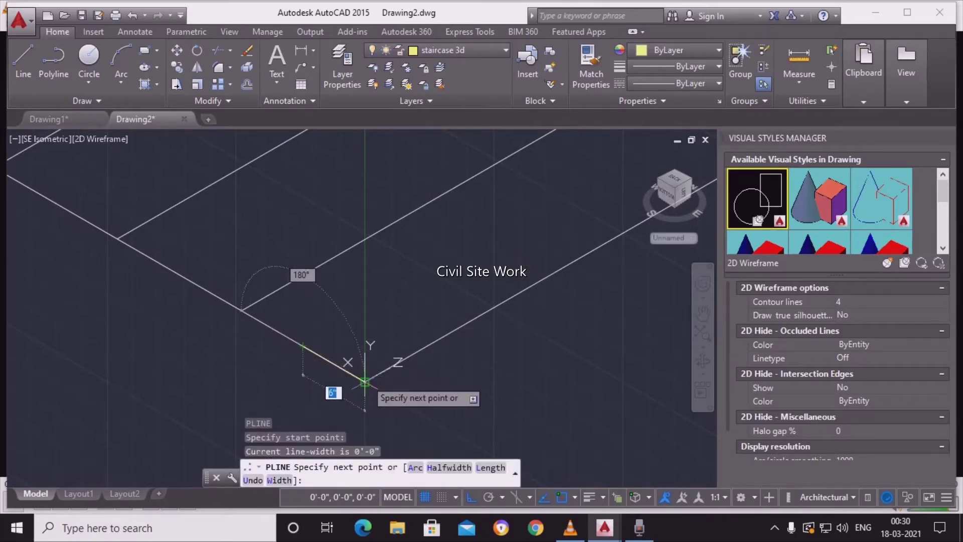
{"action": "left_click", "coordinate": [366, 377]}
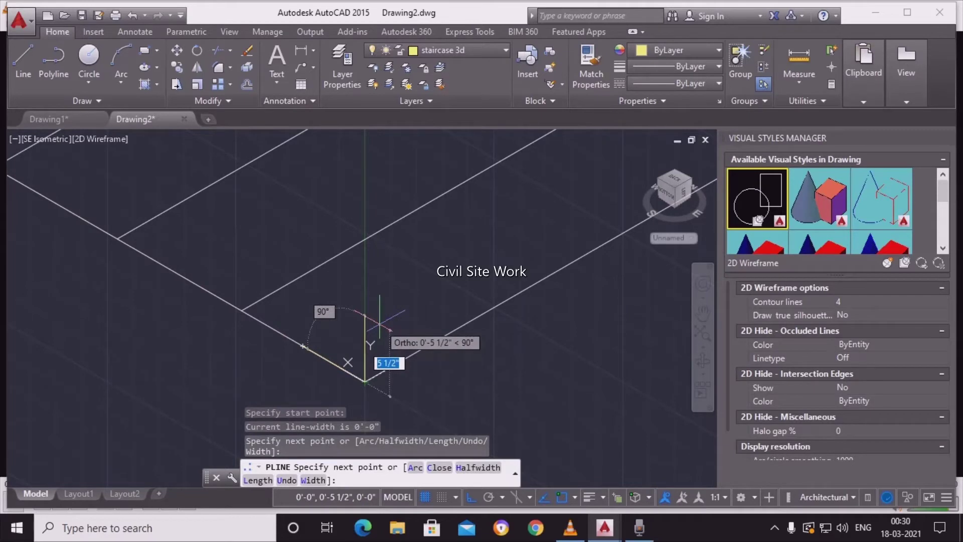
Step: Draw the first alternating 6-unit risers and 12-unit treads of the stepped profile
{"action": "type", "text": "6"}
{"action": "key", "text": "Return"}
{"action": "type", "text": "12"}
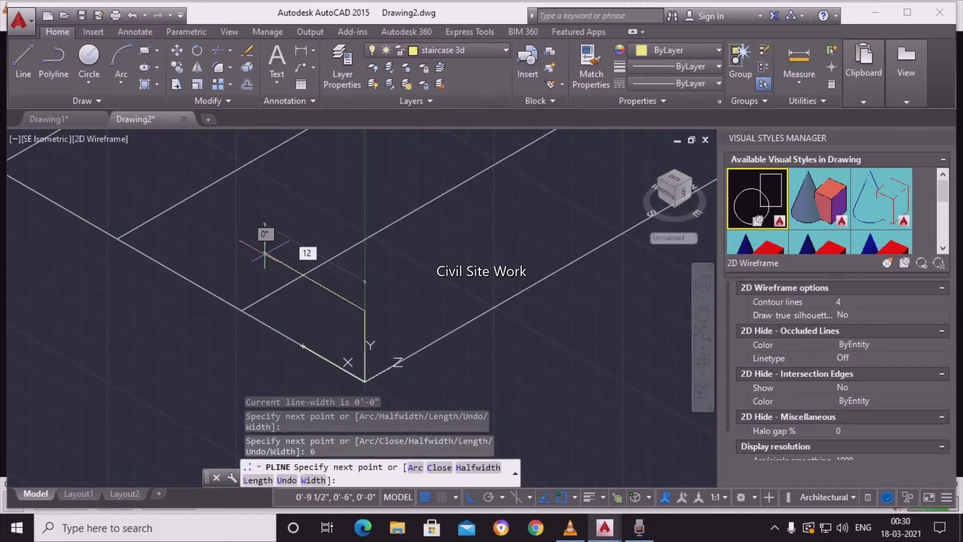
{"action": "key", "text": "Return"}
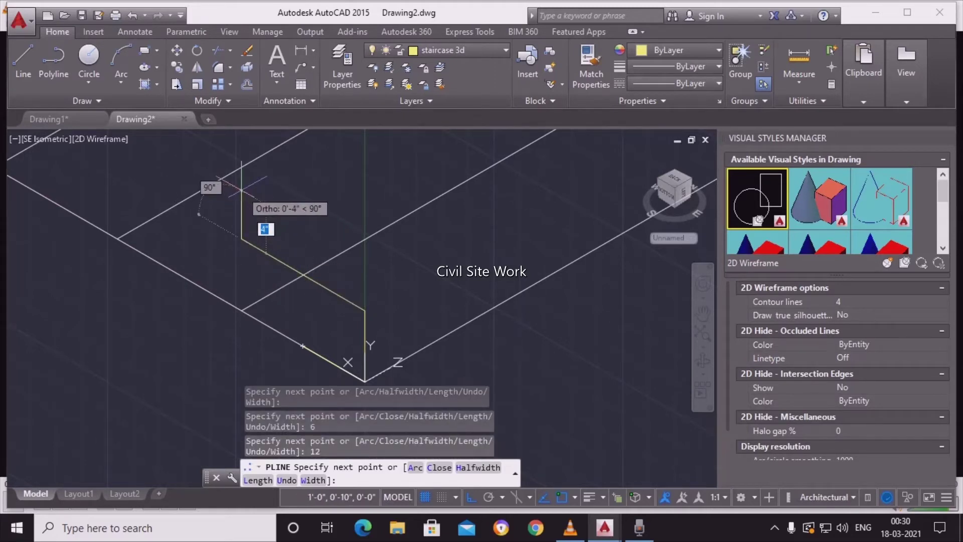
{"action": "key", "text": "Return"}
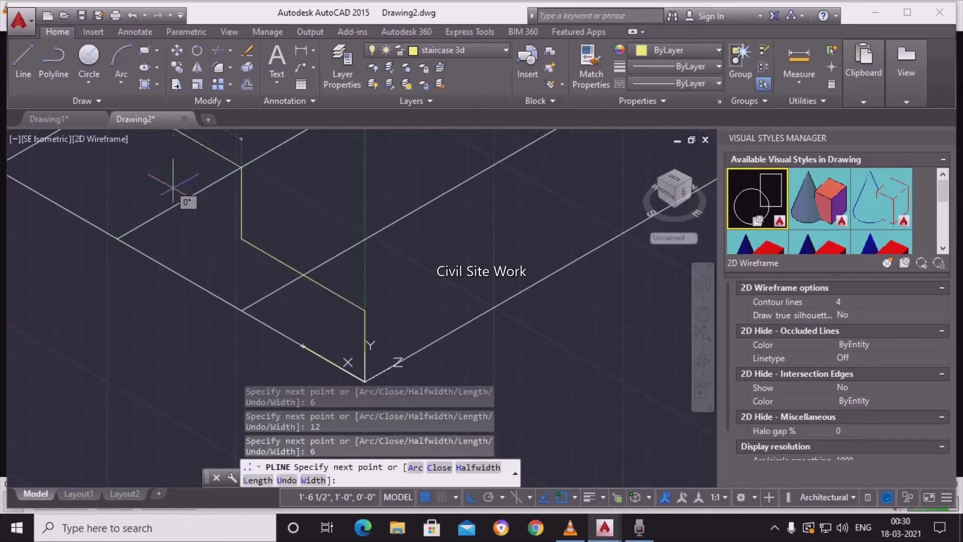
{"action": "type", "text": "12"}
{"action": "key", "text": "Return"}
{"action": "scroll", "coordinate": [156, 168], "scroll_direction": "down", "scroll_amount": 3}
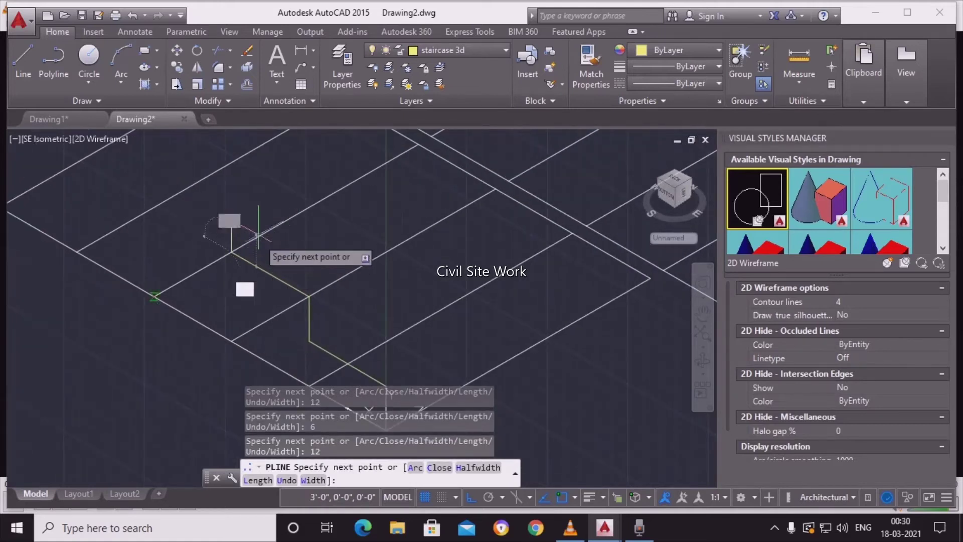
{"action": "key", "text": "Return"}
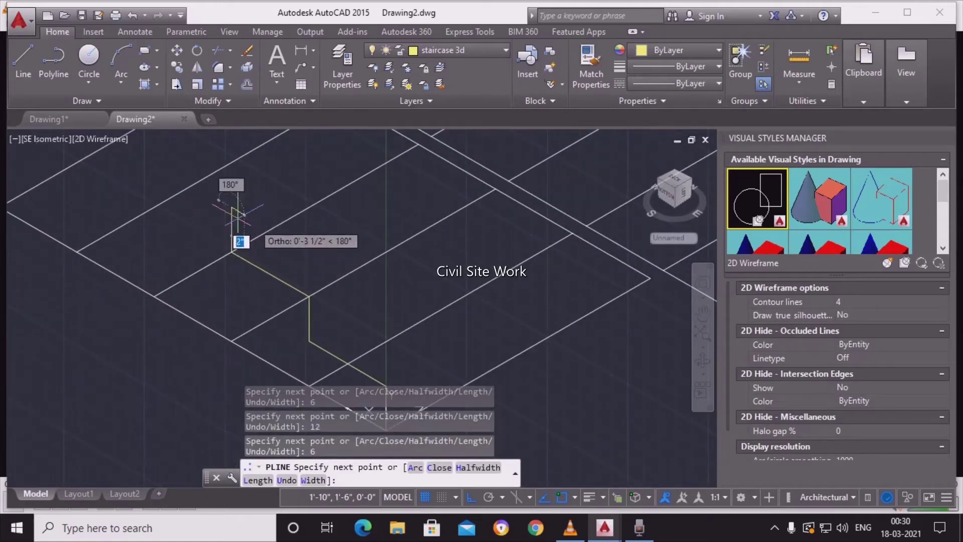
{"action": "type", "text": "12"}
{"action": "key", "text": "Return"}
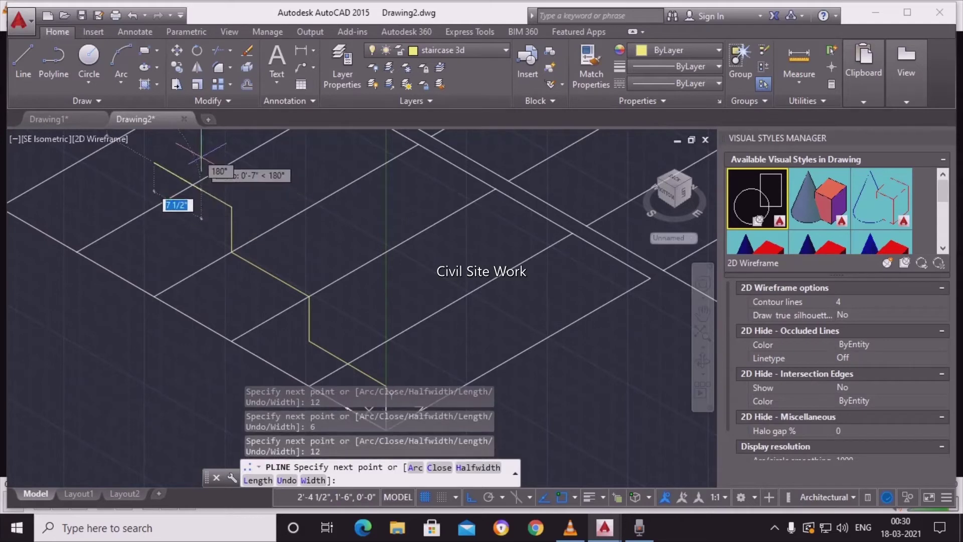
{"action": "scroll", "coordinate": [231, 251], "scroll_direction": "down", "scroll_amount": 3}
{"action": "scroll", "coordinate": [253, 187], "scroll_direction": "down", "scroll_amount": 3}
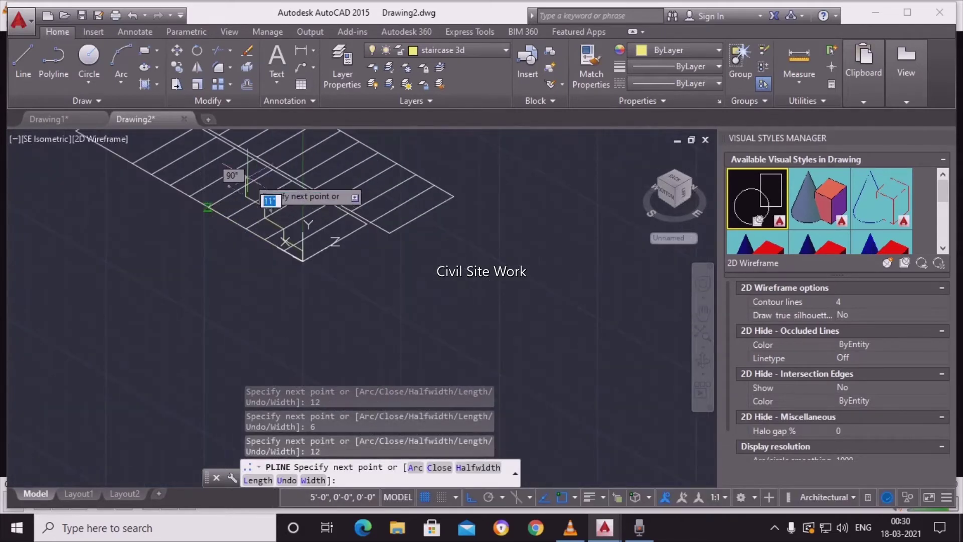
{"action": "key", "text": "Return"}
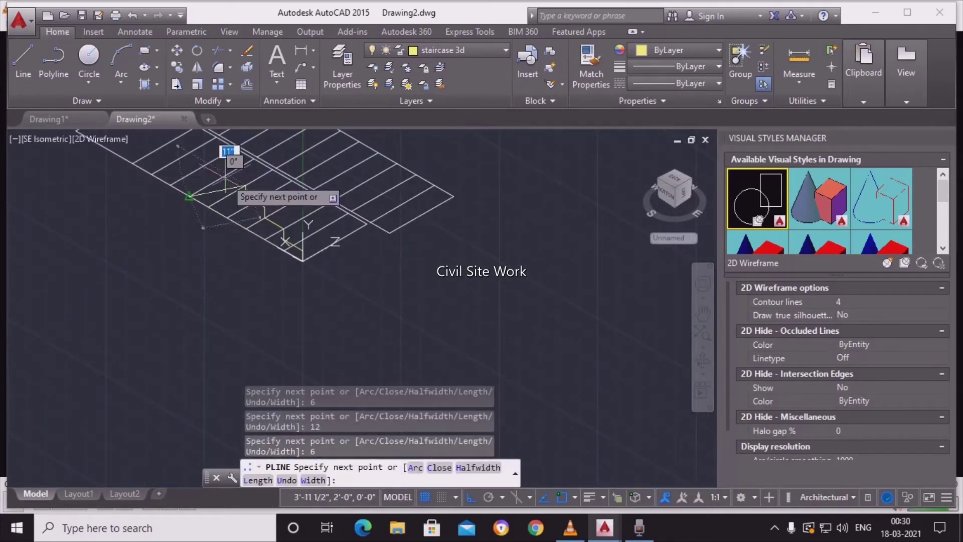
{"action": "type", "text": "12"}
{"action": "key", "text": "Return"}
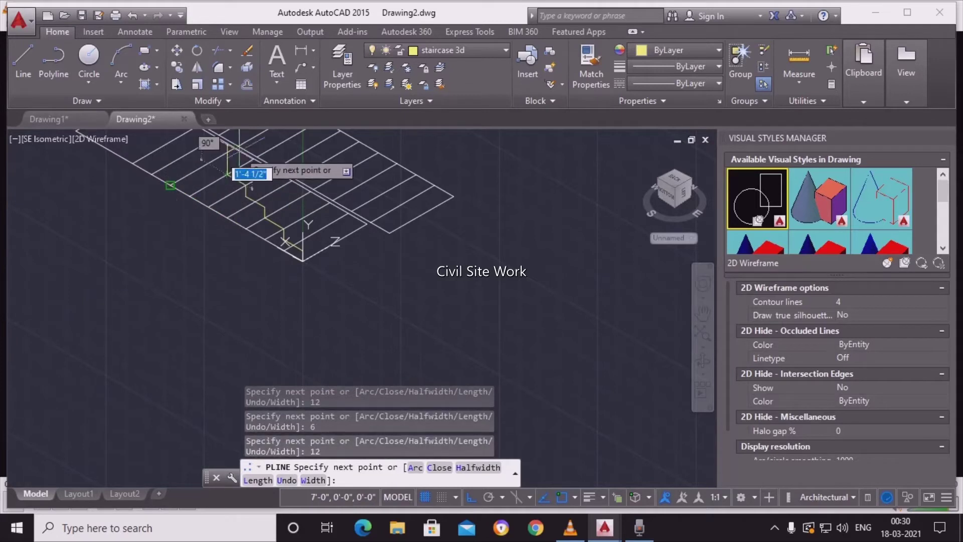
{"action": "scroll", "coordinate": [235, 243], "scroll_direction": "up", "scroll_amount": 2}
{"action": "scroll", "coordinate": [248, 214], "scroll_direction": "up", "scroll_amount": 3}
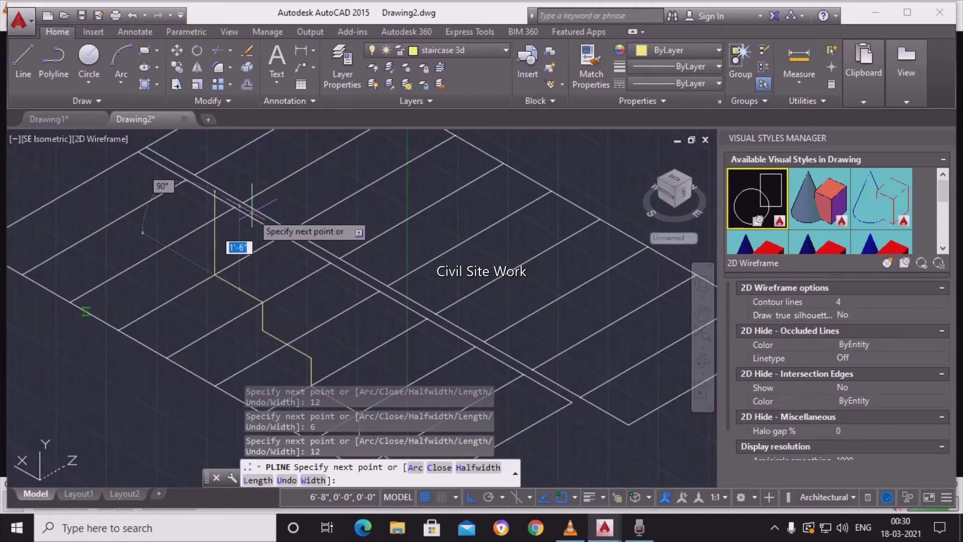
{"action": "type", "text": "6"}
{"action": "key", "text": "Return"}
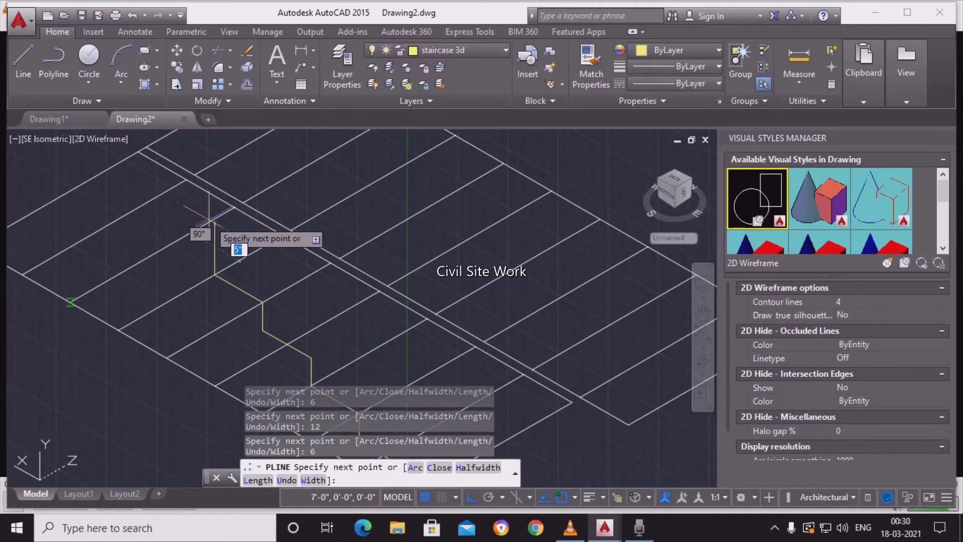
Step: Continue the stepped outline with further 12-inch treads and 6-inch risers
{"action": "type", "text": "2"}
{"action": "key", "text": "Return"}
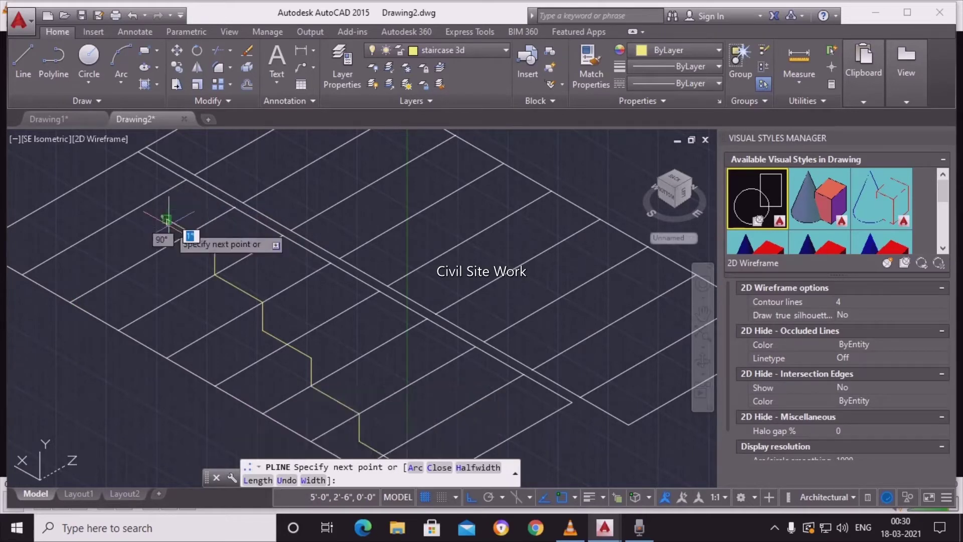
{"action": "type", "text": "6"}
{"action": "key", "text": "Return"}
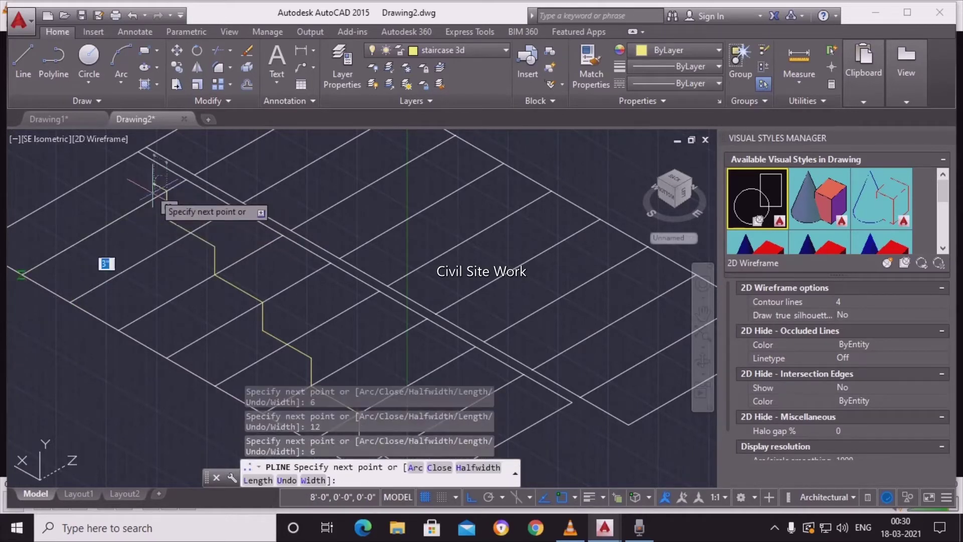
{"action": "key", "text": "Return"}
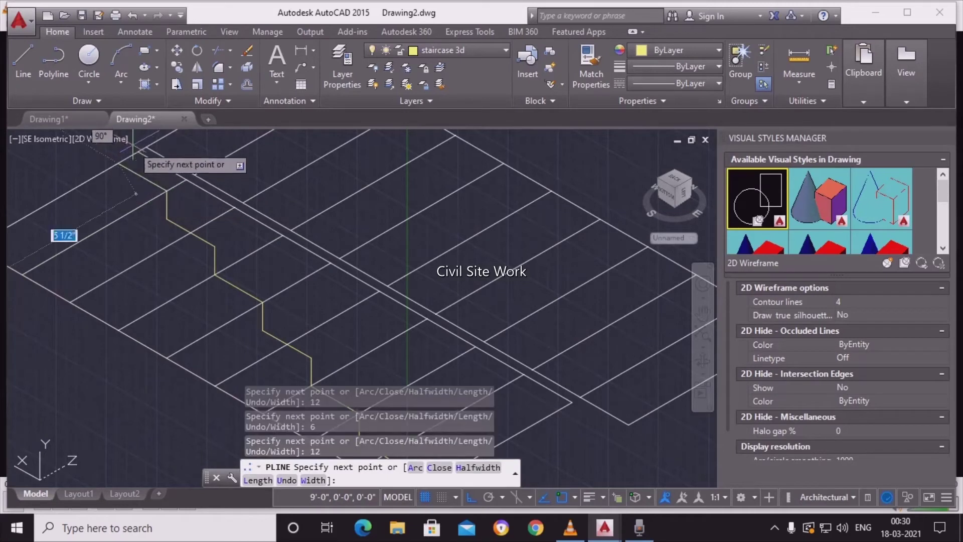
{"action": "middle_click_drag", "start_coordinate": [181, 201], "coordinate": [181, 216]}
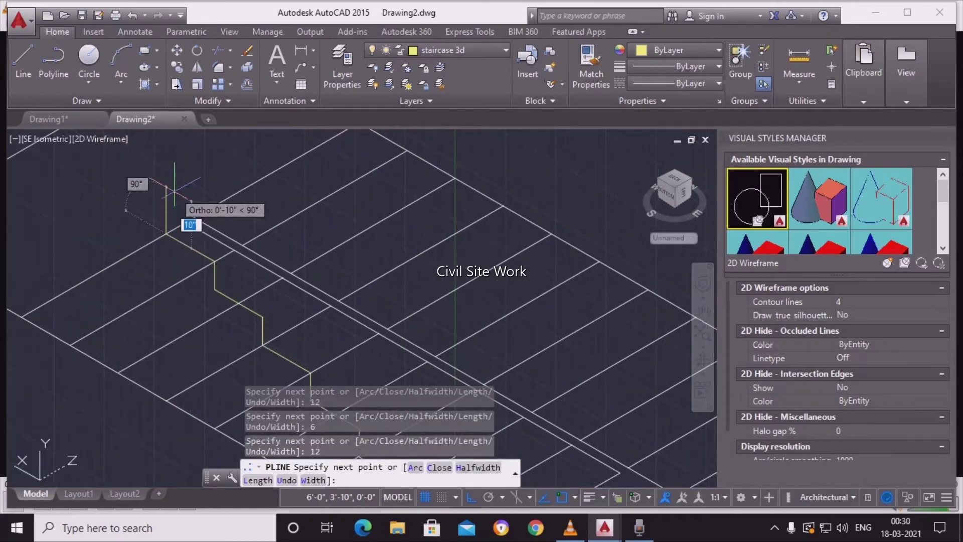
{"action": "type", "text": "6"}
{"action": "key", "text": "Return"}
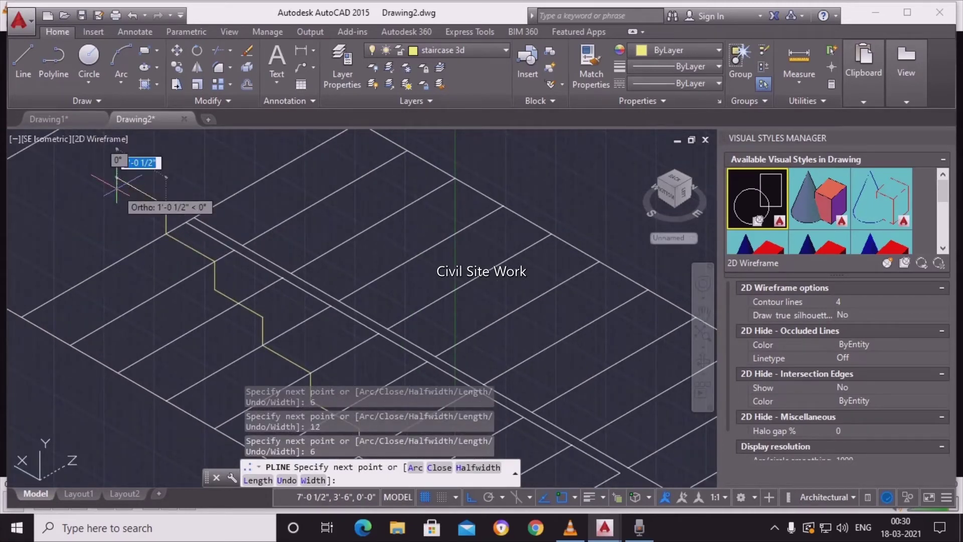
{"action": "key", "text": "Return"}
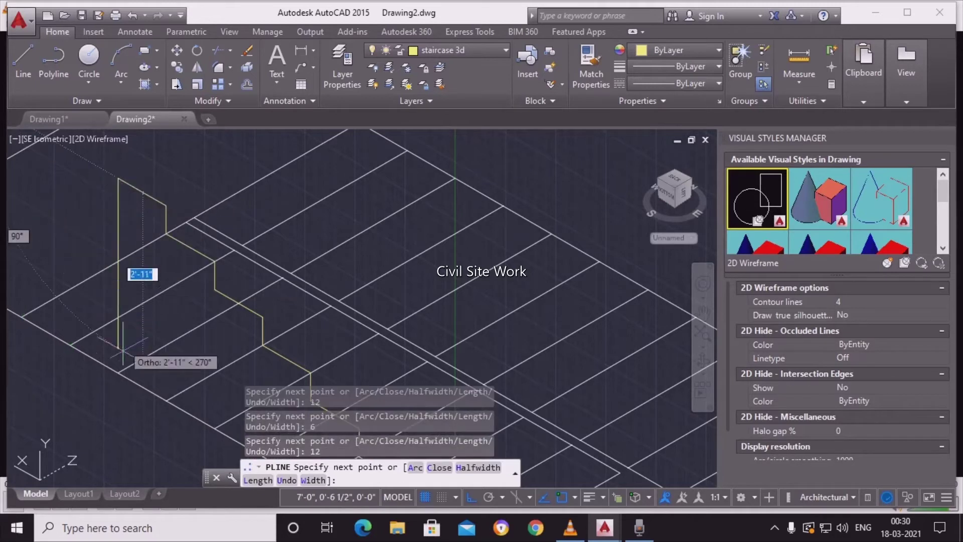
{"action": "scroll", "coordinate": [150, 261], "scroll_direction": "up", "scroll_amount": 2}
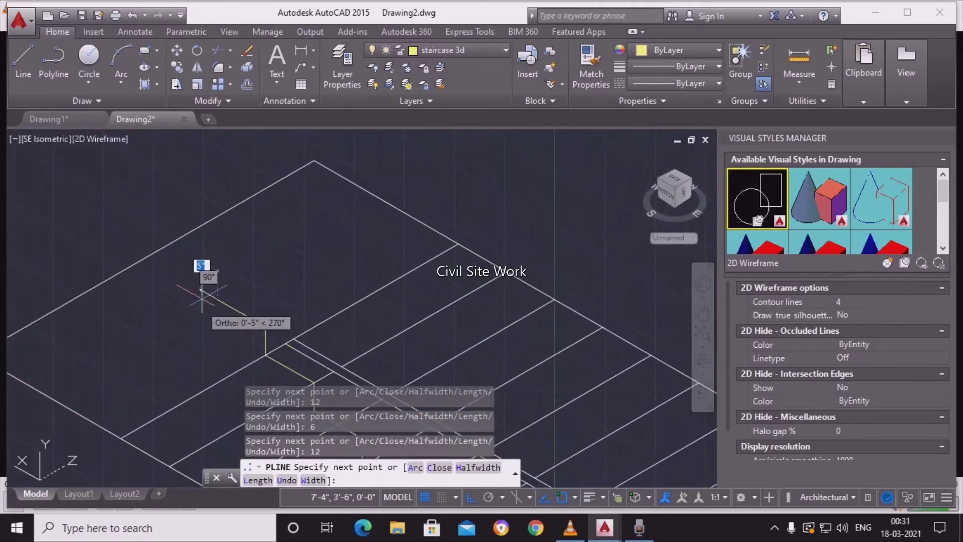
{"action": "type", "text": "6"}
{"action": "key", "text": "Return"}
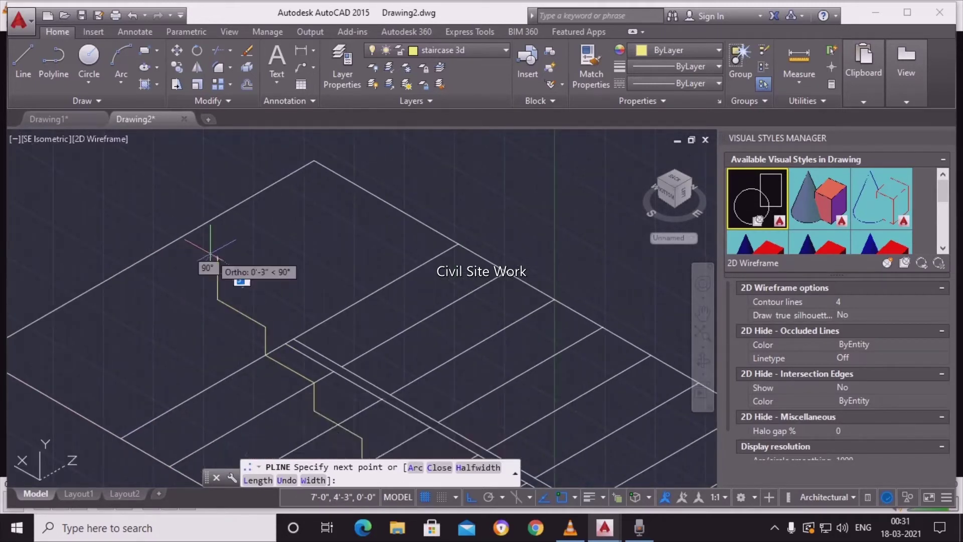
{"action": "type", "text": "12"}
{"action": "key", "text": "Return"}
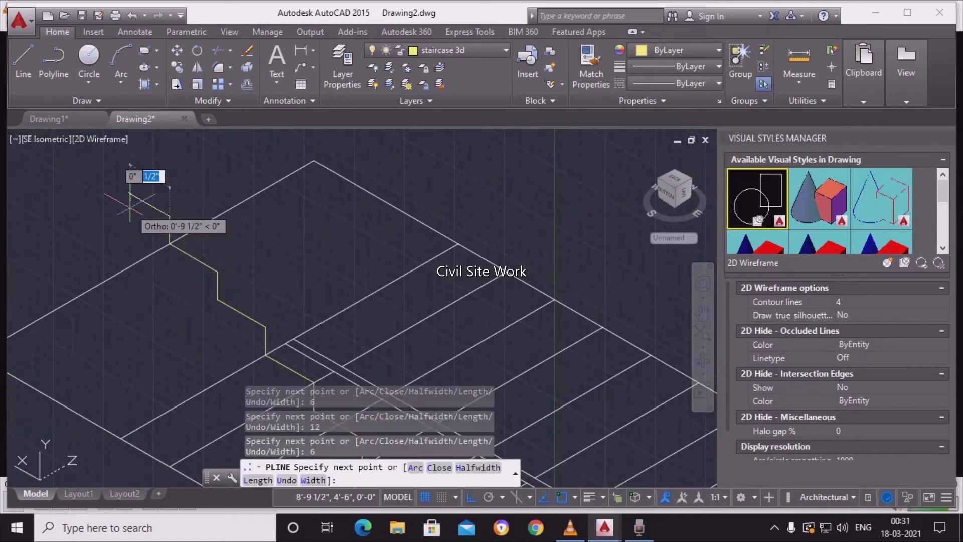
{"action": "key", "text": "Return"}
{"action": "type", "text": "12"}
{"action": "key", "text": "Return"}
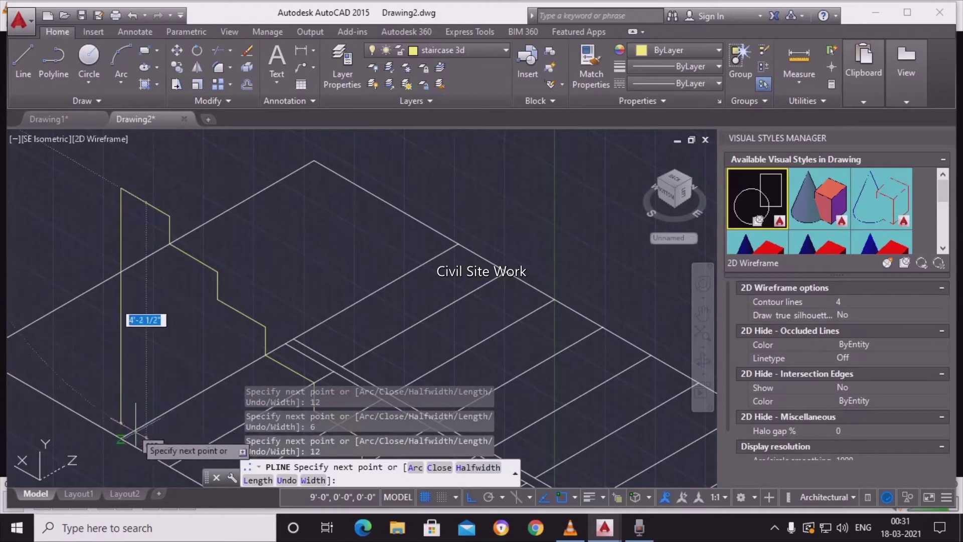
{"action": "middle_click_drag", "start_coordinate": [126, 300], "coordinate": [144, 369]}
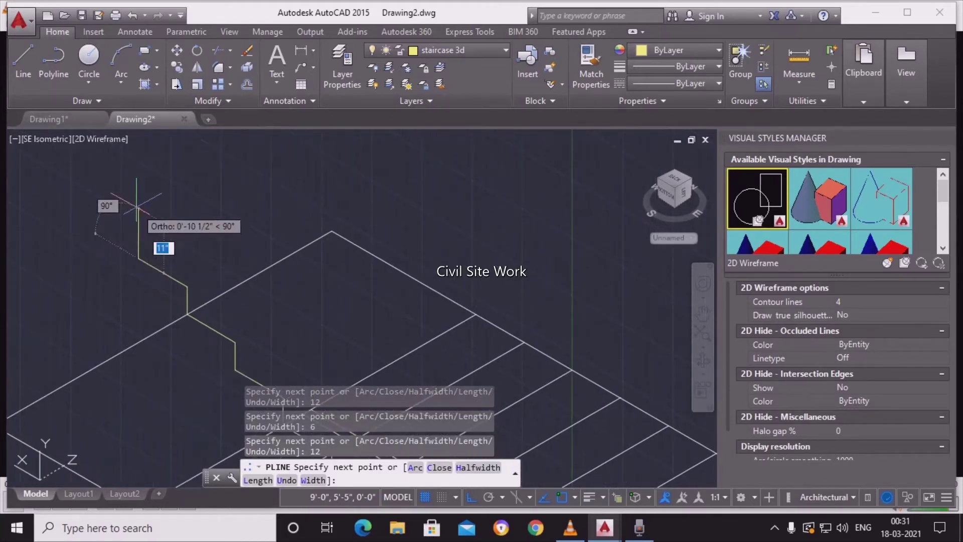
{"action": "type", "text": "6"}
{"action": "key", "text": "Return"}
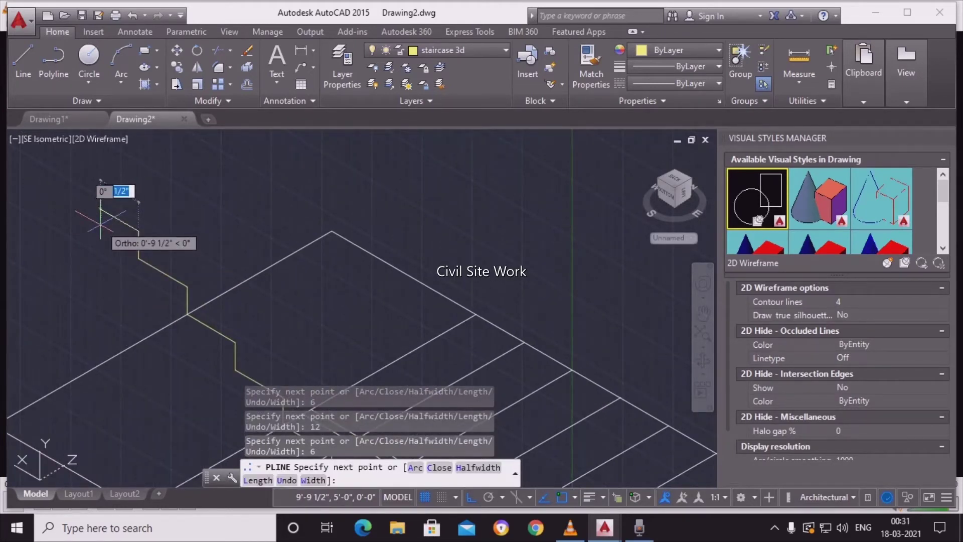
Step: Close the outline with the 3' landing, a 6-inch segment and the 2'6 return, then end it
{"action": "key", "text": "Return"}
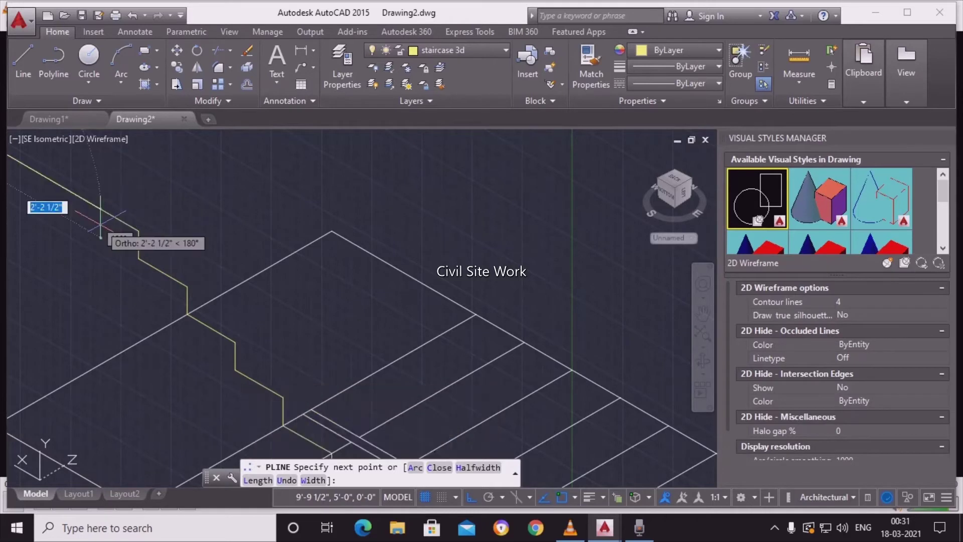
{"action": "scroll", "coordinate": [100, 223], "scroll_direction": "down", "scroll_amount": 3}
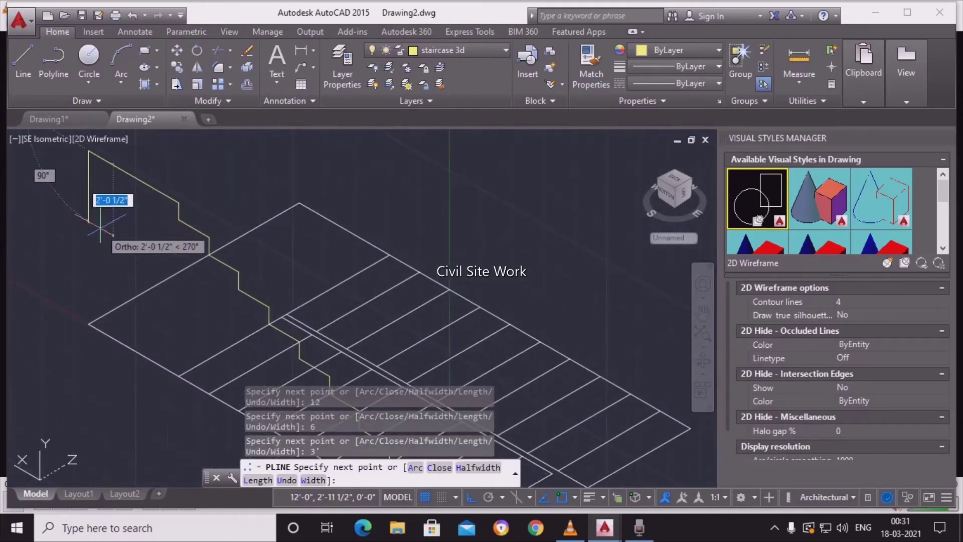
{"action": "type", "text": "6"}
{"action": "key", "text": "Return"}
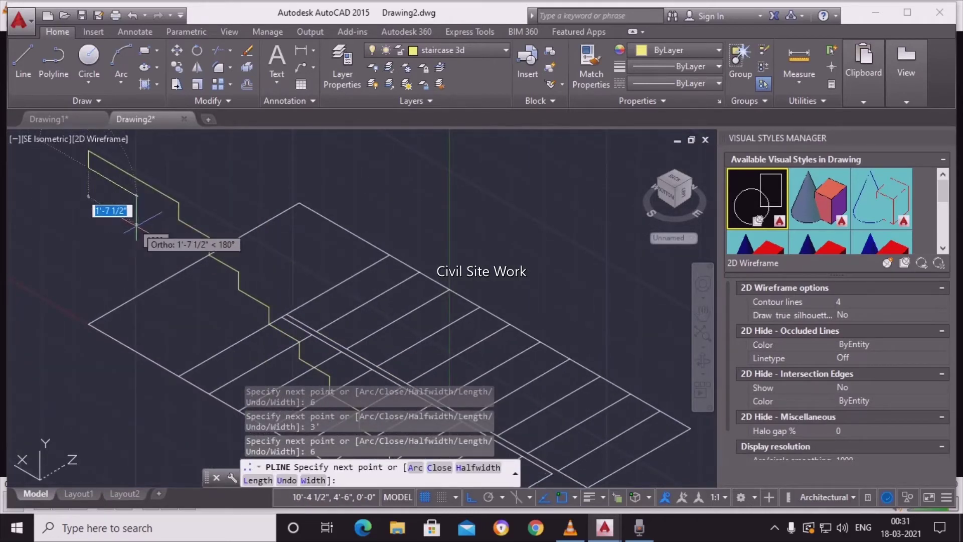
{"action": "type", "text": "2'6"}
{"action": "key", "text": "Return"}
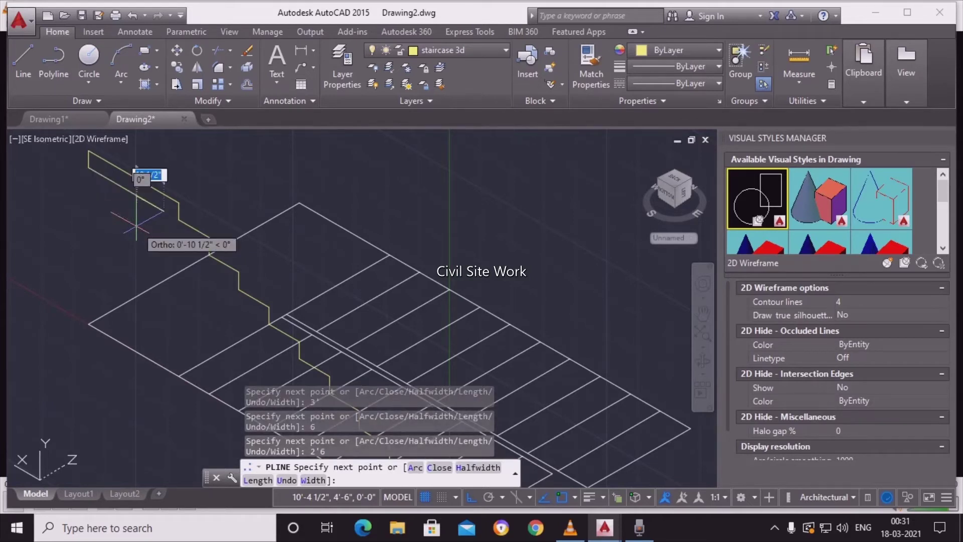
{"action": "mouse_move", "coordinate": [210, 305]}
{"action": "middle_mouse_down"}
{"action": "mouse_move", "coordinate": [121, 196]}
{"action": "mouse_move", "coordinate": [205, 236]}
{"action": "middle_mouse_up"}
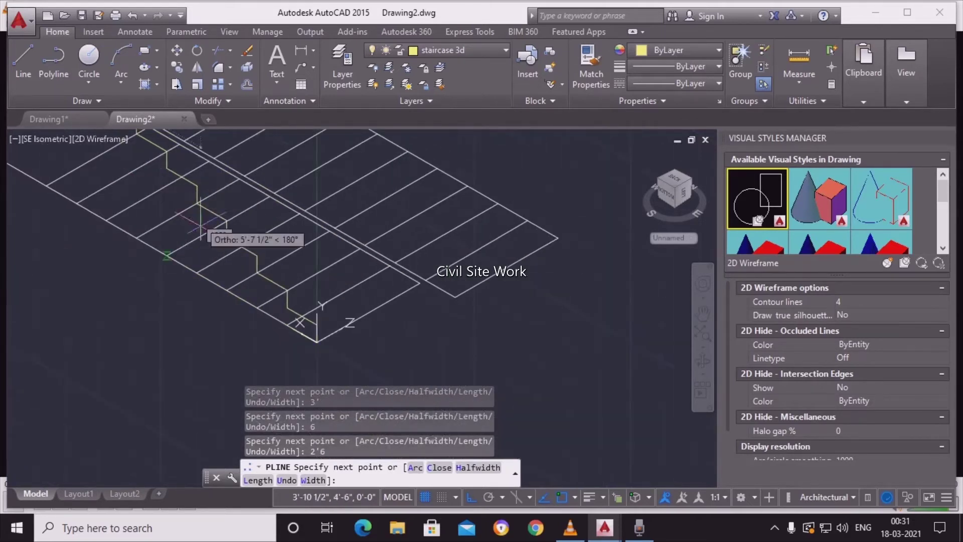
{"action": "scroll", "coordinate": [300, 341], "scroll_direction": "up", "scroll_amount": 2}
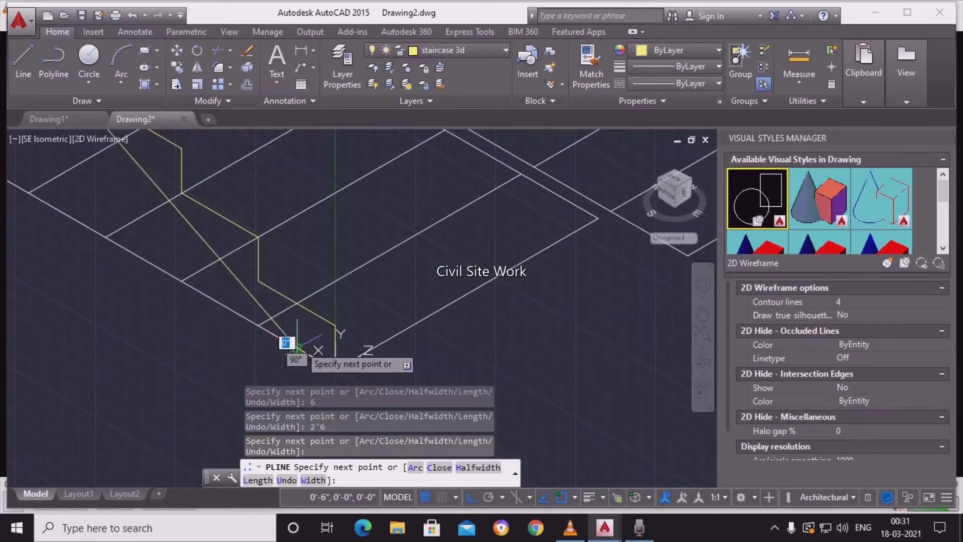
{"action": "key", "text": "Escape"}
{"action": "type", "text": "ext"}
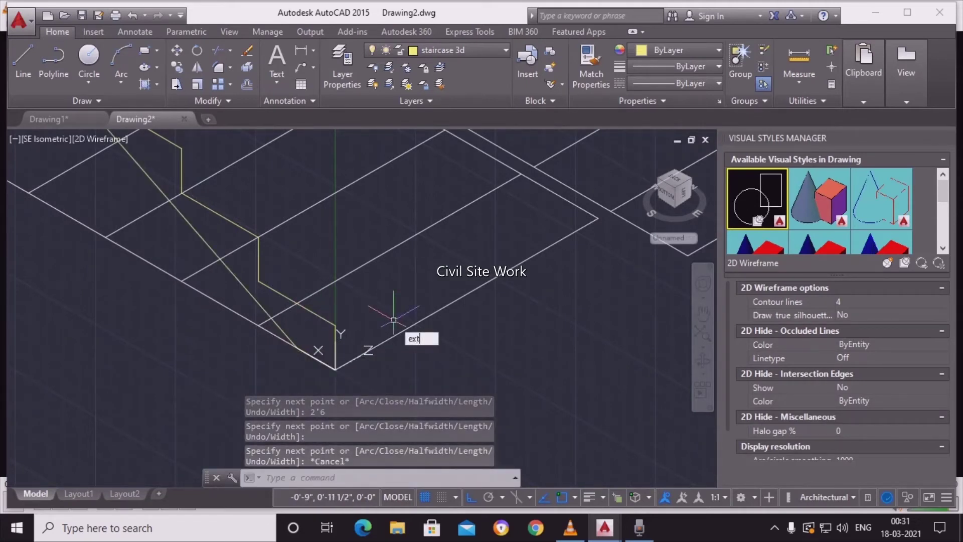
Step: Extrude the stepped polyline into a solid stair flight and frame the whole staircase
{"action": "key", "text": "Return"}
{"action": "left_click", "coordinate": [314, 314]}
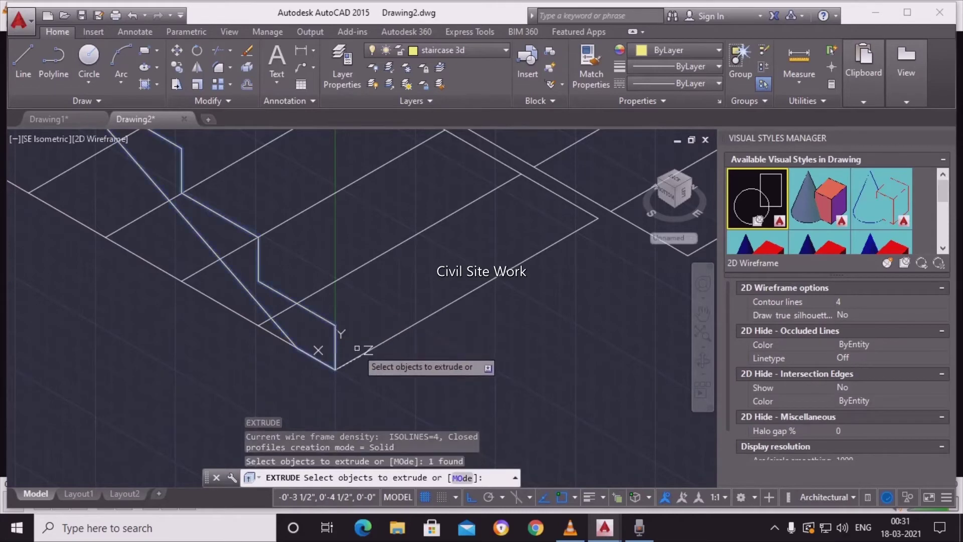
{"action": "key", "text": "Return"}
{"action": "left_click", "coordinate": [596, 219]}
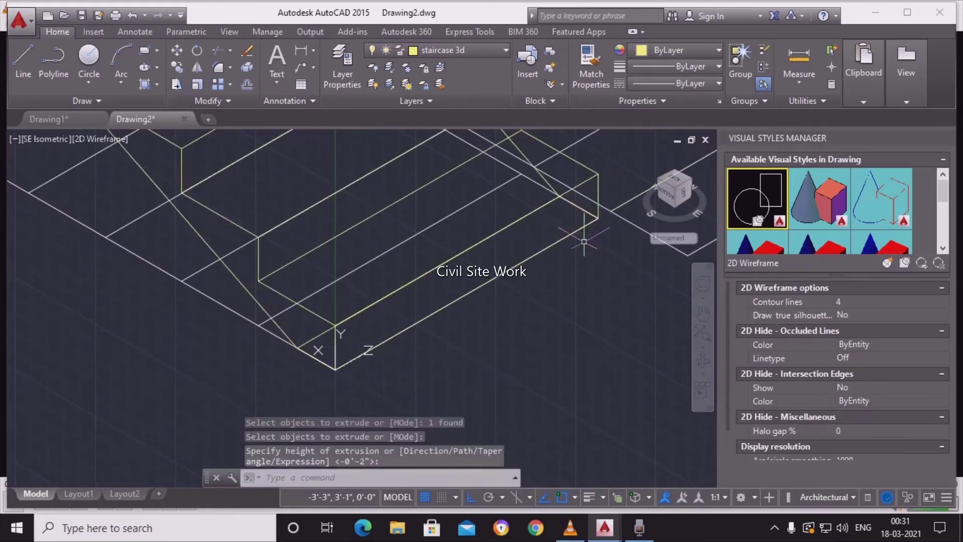
{"action": "scroll", "coordinate": [577, 246], "scroll_direction": "down", "scroll_amount": 3}
{"action": "scroll", "coordinate": [452, 237], "scroll_direction": "down", "scroll_amount": 2}
{"action": "middle_click_drag", "start_coordinate": [452, 237], "coordinate": [451, 331]}
{"action": "scroll", "coordinate": [452, 330], "scroll_direction": "down", "scroll_amount": 2}
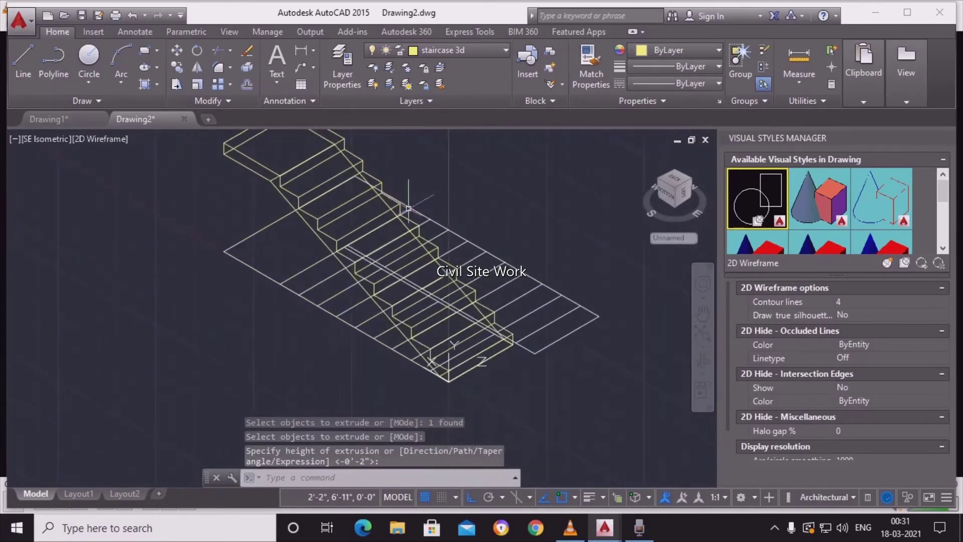
{"action": "middle_click_drag", "start_coordinate": [421, 226], "coordinate": [420, 281]}
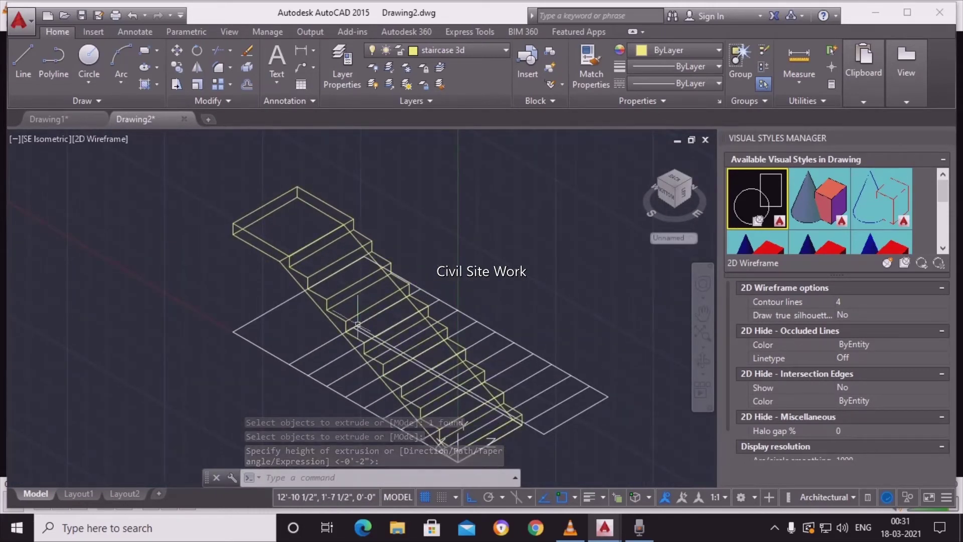
Step: Place a new UCS origin at the landing's top corner with X along the landing edge
{"action": "type", "text": "ucs"}
{"action": "key", "text": "Return"}
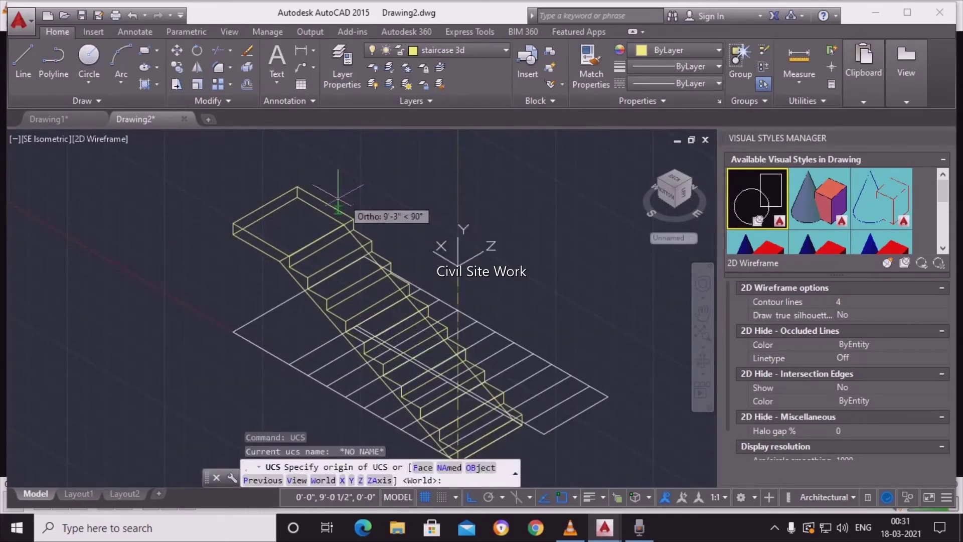
{"action": "left_click", "coordinate": [297, 188]}
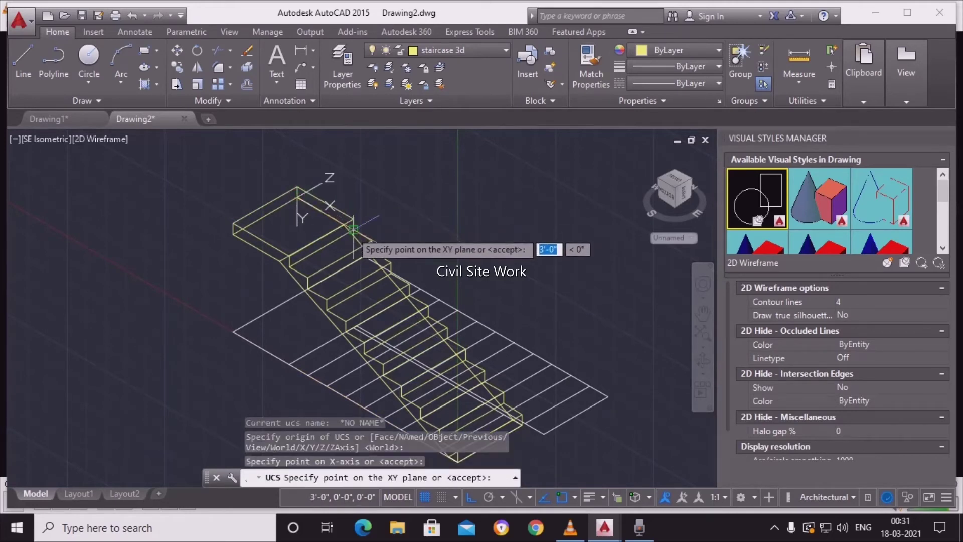
{"action": "left_click", "coordinate": [344, 225]}
{"action": "left_click", "coordinate": [304, 166]}
{"action": "scroll", "coordinate": [321, 221], "scroll_direction": "up", "scroll_amount": 2}
{"action": "scroll", "coordinate": [326, 239], "scroll_direction": "up", "scroll_amount": 2}
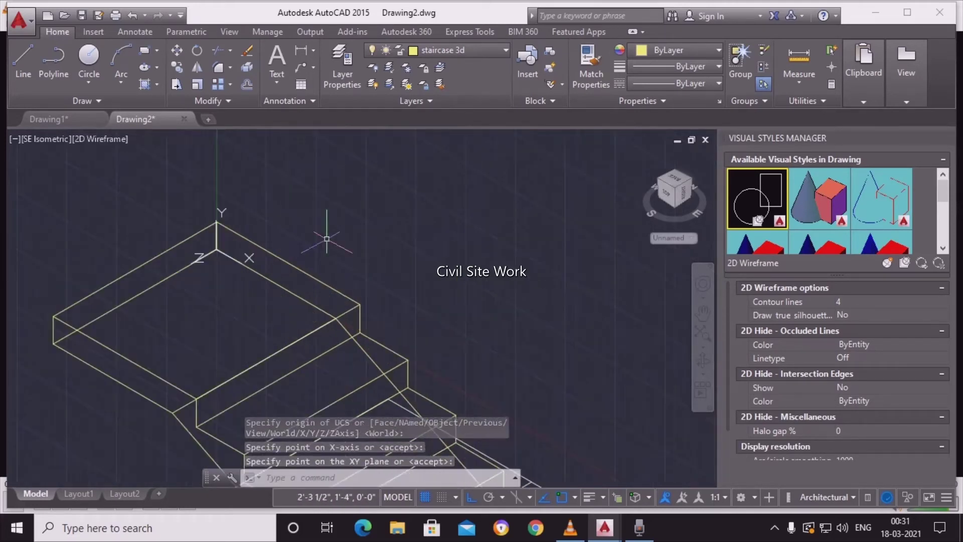
{"action": "middle_click_drag", "start_coordinate": [326, 239], "coordinate": [317, 248]}
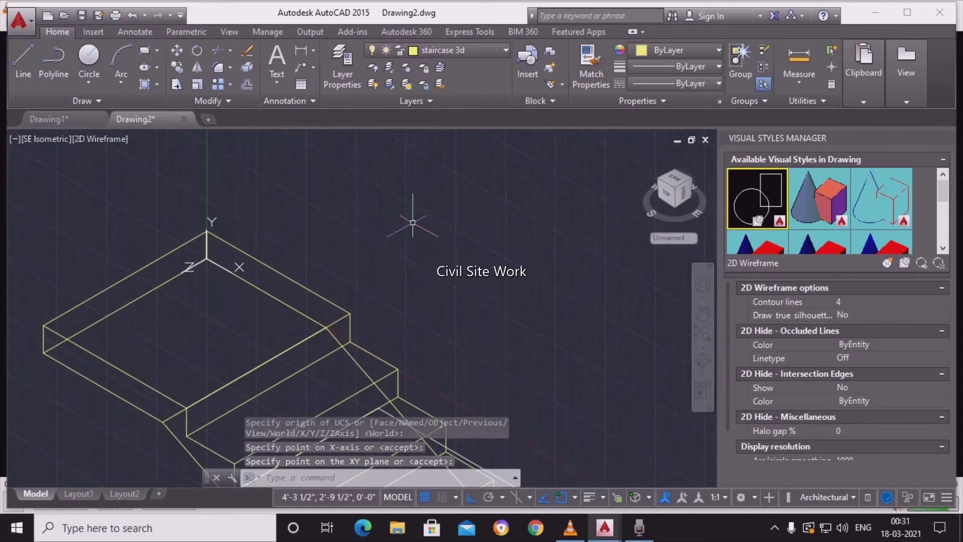
{"action": "type", "text": "pl"}
{"action": "key", "text": "Return"}
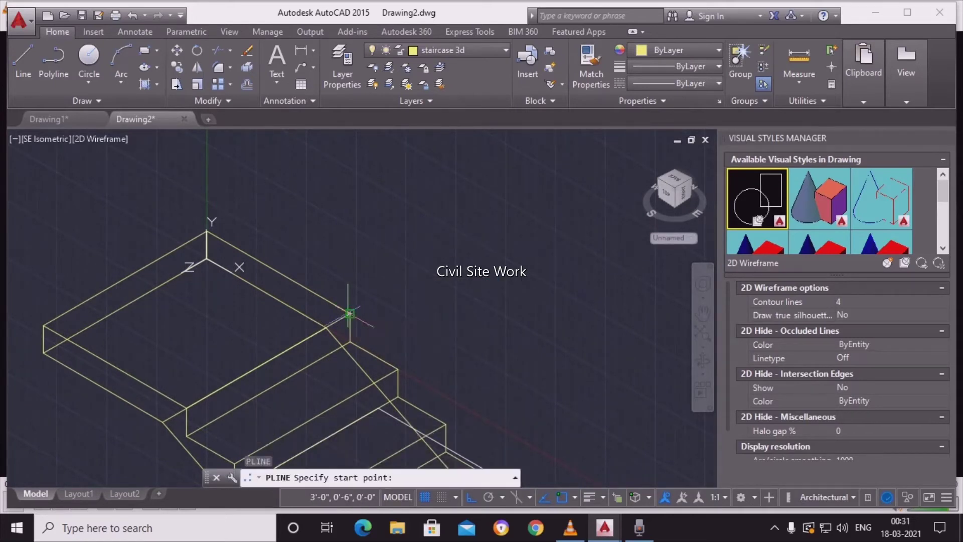
Step: Begin the second flight profile at the landing with 12-inch treads and a 6-inch riser
{"action": "left_click", "coordinate": [348, 315]}
{"action": "left_click", "coordinate": [207, 231]}
{"action": "left_click", "coordinate": [206, 259]}
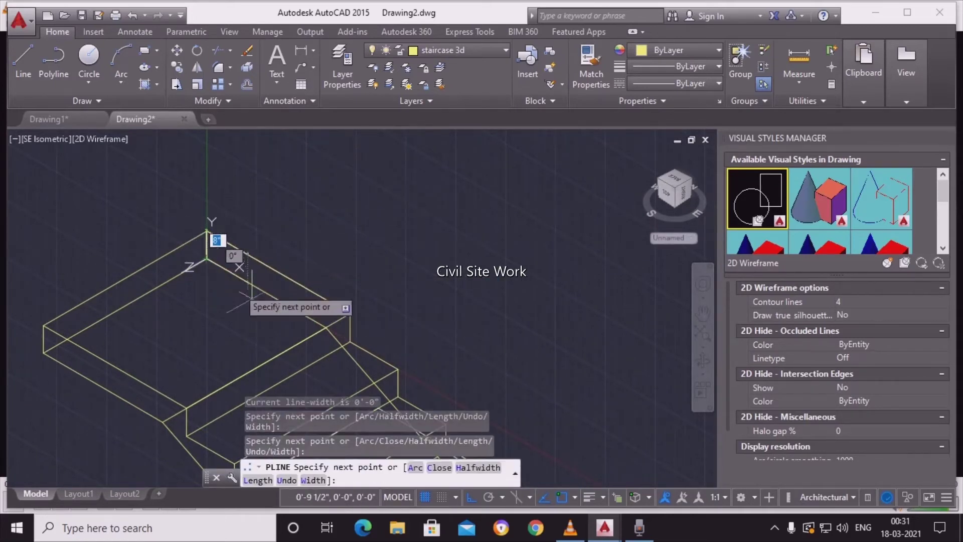
{"action": "left_click", "coordinate": [350, 342]}
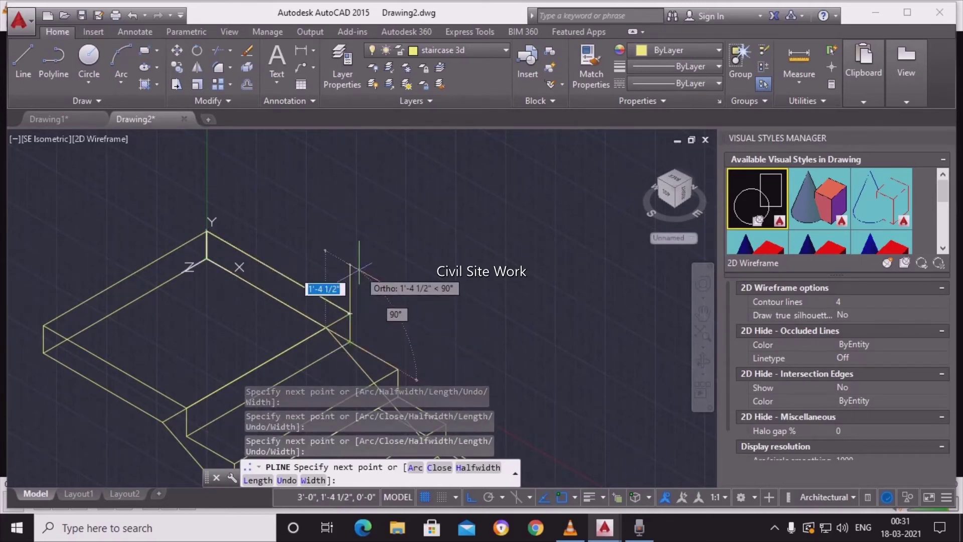
{"action": "type", "text": "12"}
{"action": "key", "text": "Return"}
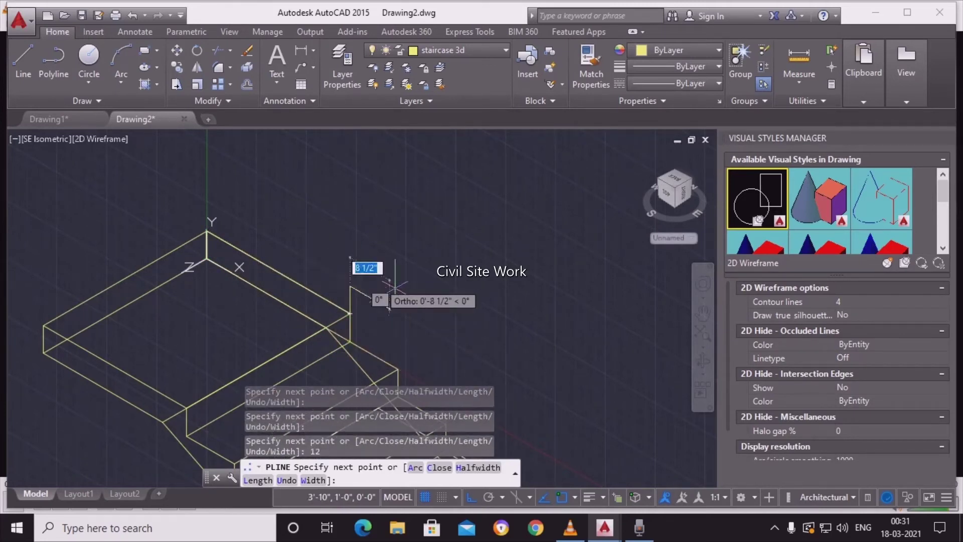
{"action": "type", "text": "12"}
{"action": "key", "text": "Return"}
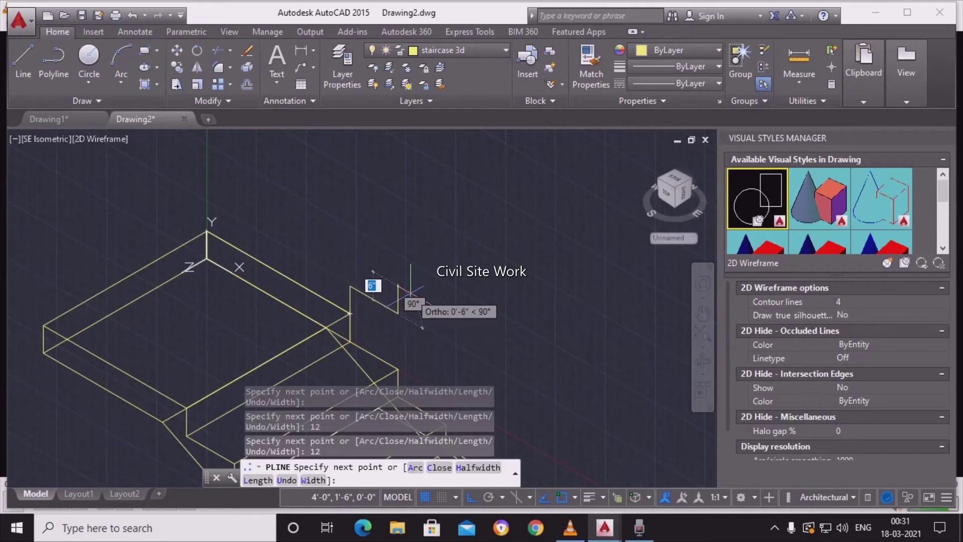
{"action": "type", "text": "6"}
{"action": "key", "text": "Return"}
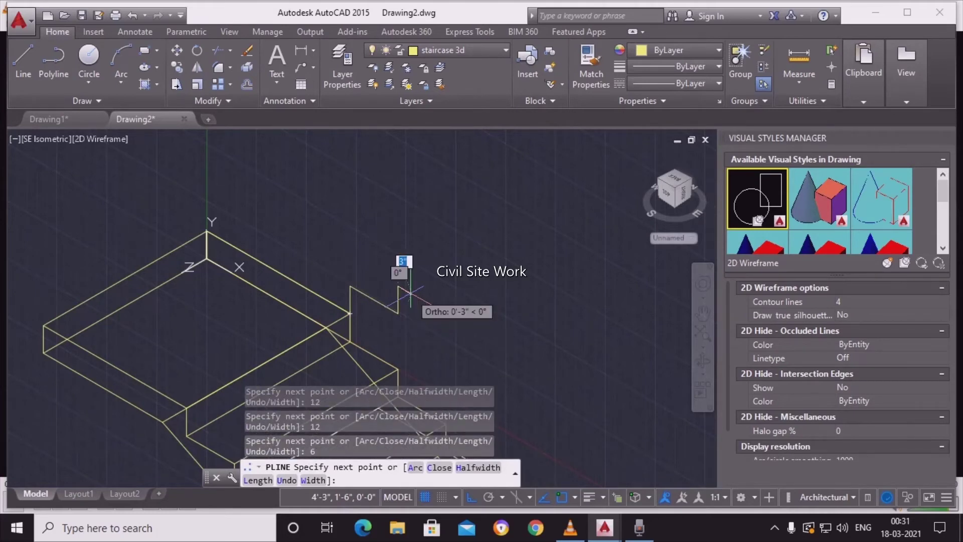
Step: Add alternating 12-inch treads and 6-inch risers to the second flight profile
{"action": "type", "text": "2"}
{"action": "key", "text": "Return"}
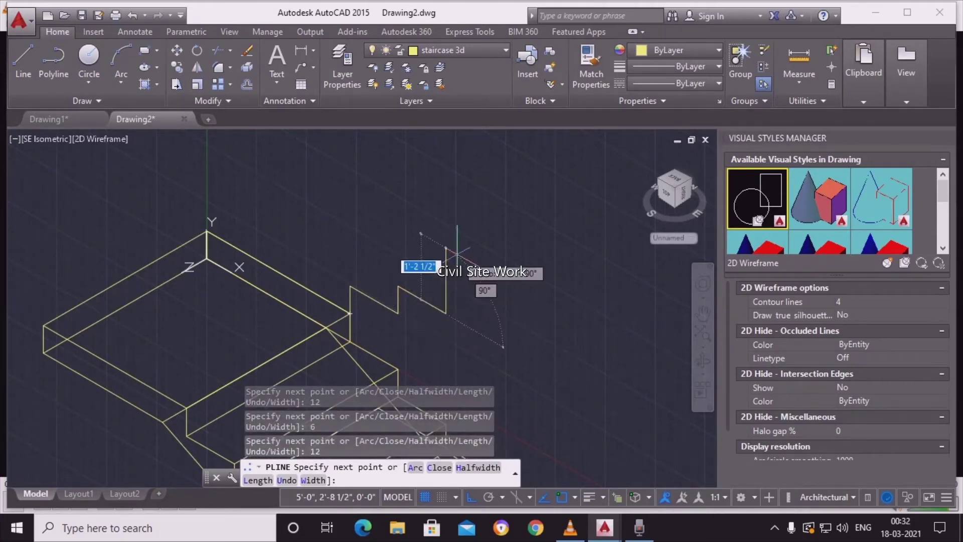
{"action": "type", "text": "6"}
{"action": "key", "text": "Return"}
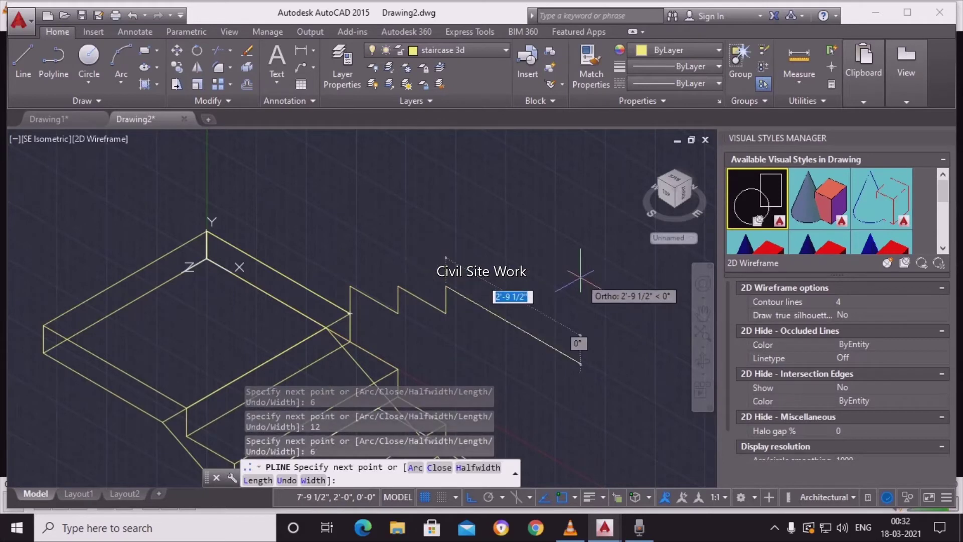
{"action": "key", "text": "Return"}
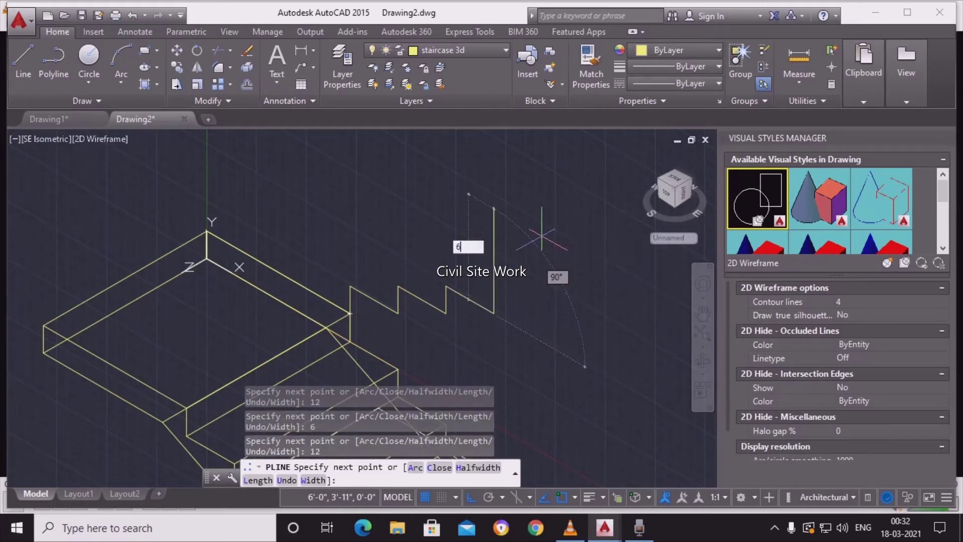
{"action": "key", "text": "Return"}
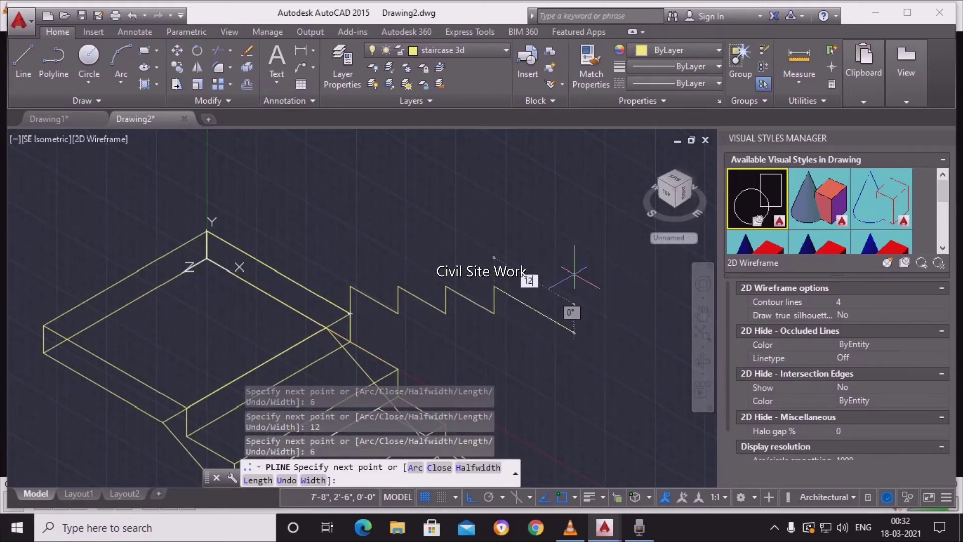
{"action": "key", "text": "Return"}
{"action": "type", "text": "6"}
{"action": "key", "text": "Return"}
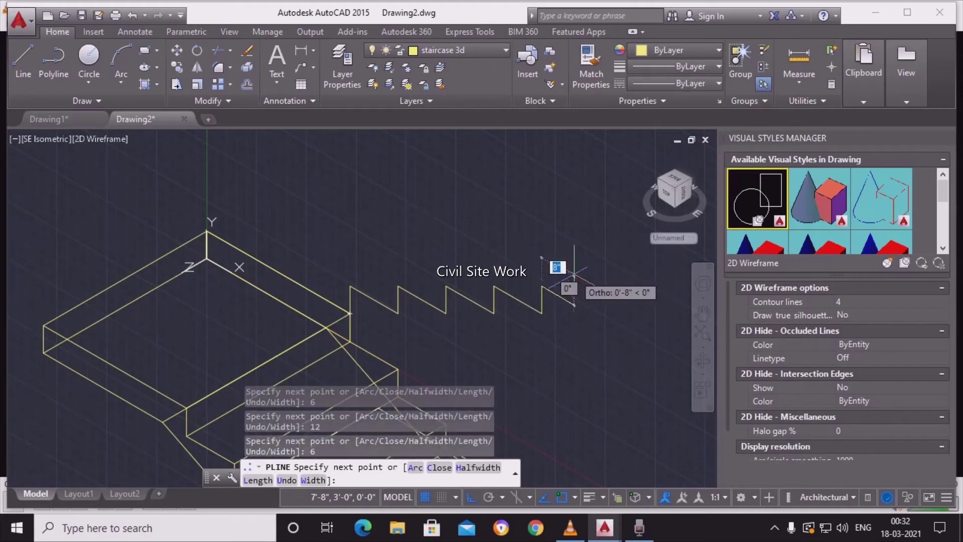
{"action": "key", "text": "Return"}
{"action": "type", "text": "6 1/2"}
{"action": "key", "text": "Return"}
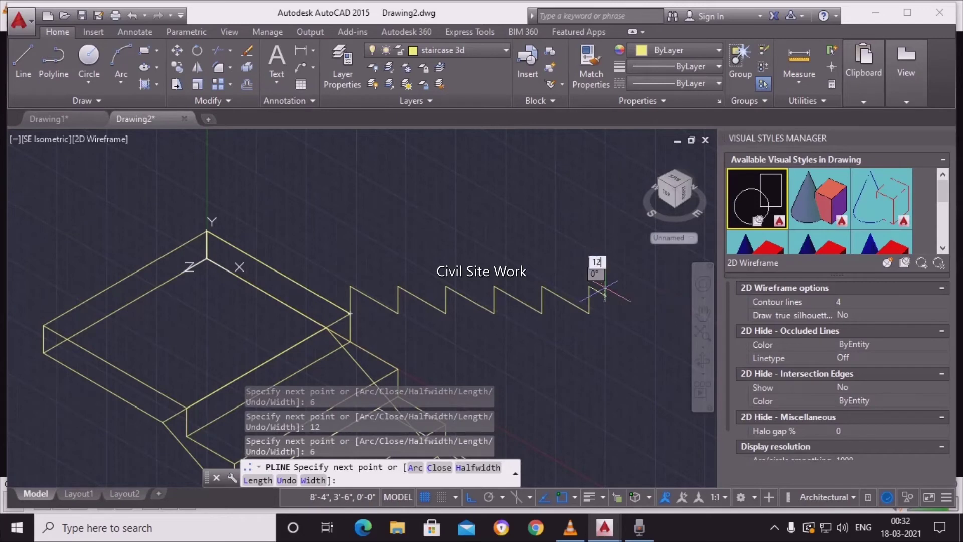
{"action": "key", "text": "Return"}
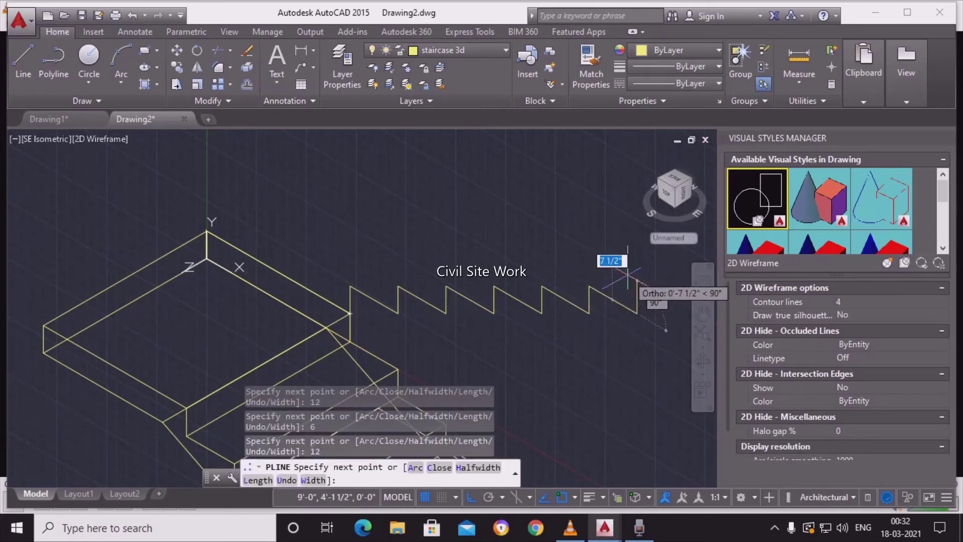
{"action": "key", "text": "Return"}
Step: Extend the profile with more 12-inch treads and 6-inch risers up to the final tread
{"action": "middle_click_drag", "start_coordinate": [627, 274], "coordinate": [407, 226]}
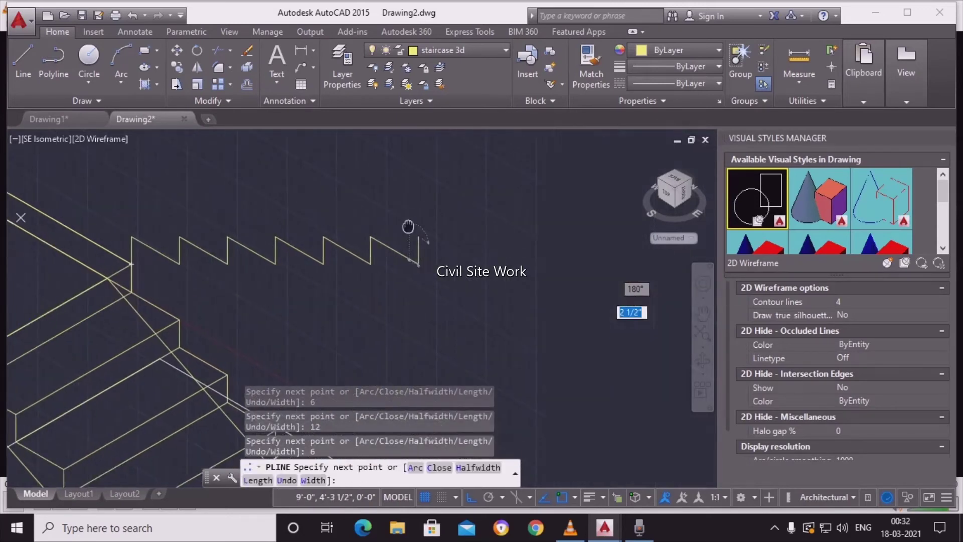
{"action": "key", "text": "Return"}
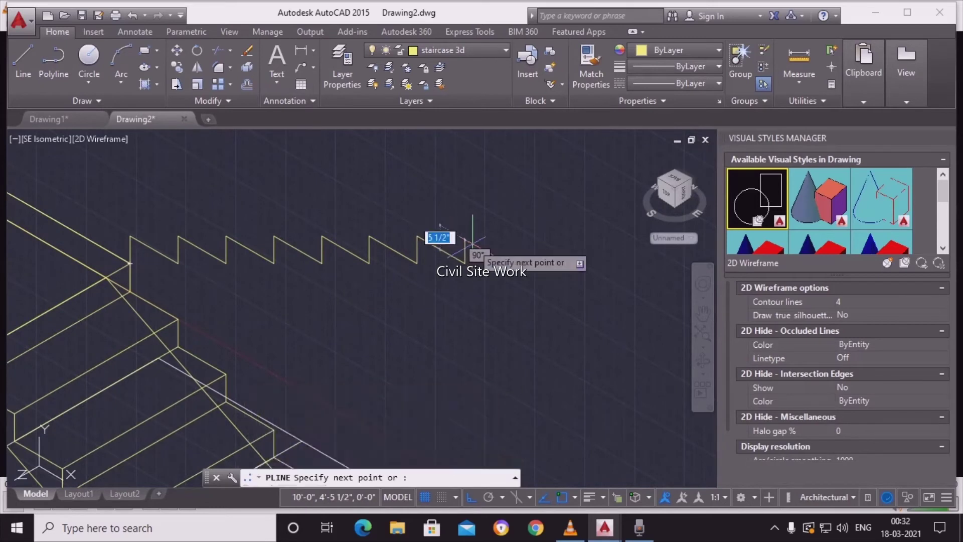
{"action": "type", "text": "6"}
{"action": "key", "text": "Return"}
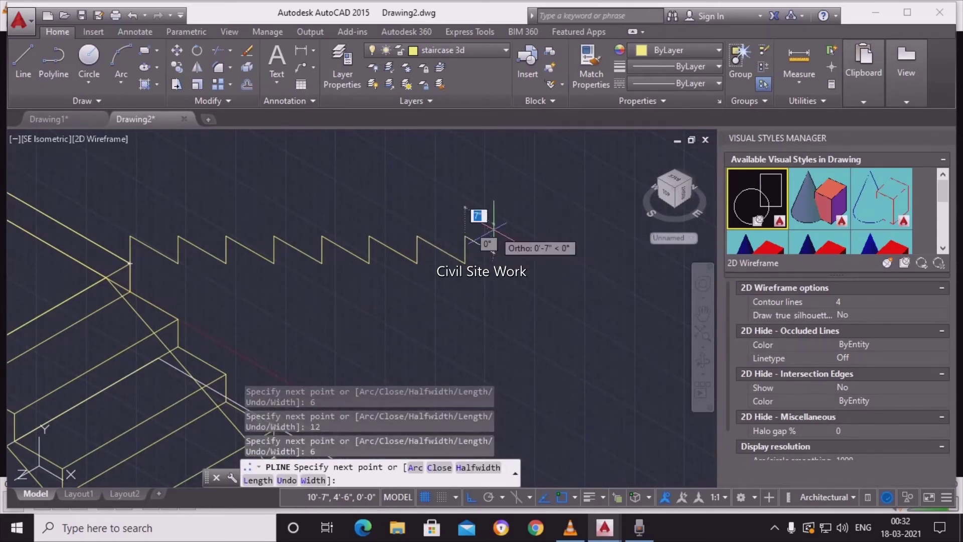
{"action": "key", "text": "Return"}
{"action": "key", "text": "Return"}
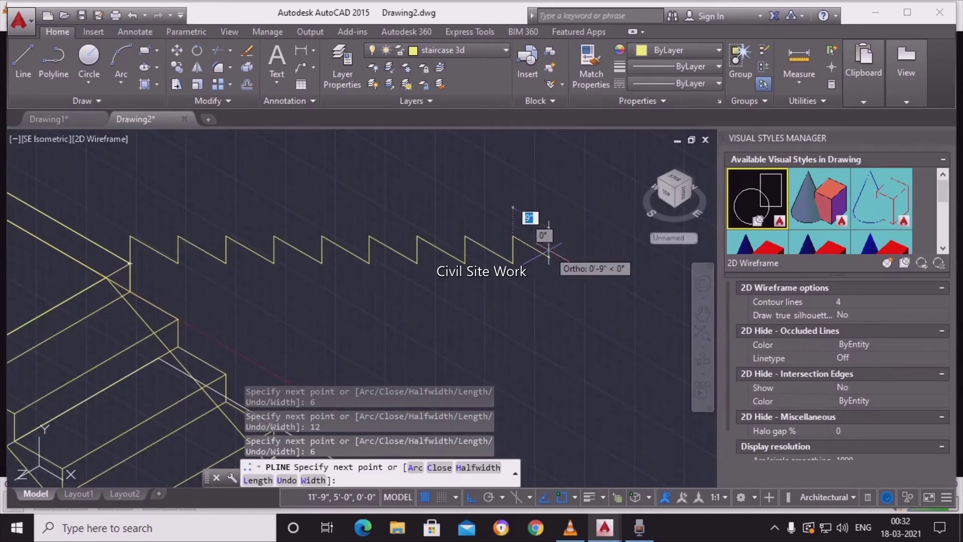
{"action": "type", "text": "12"}
{"action": "key", "text": "Return"}
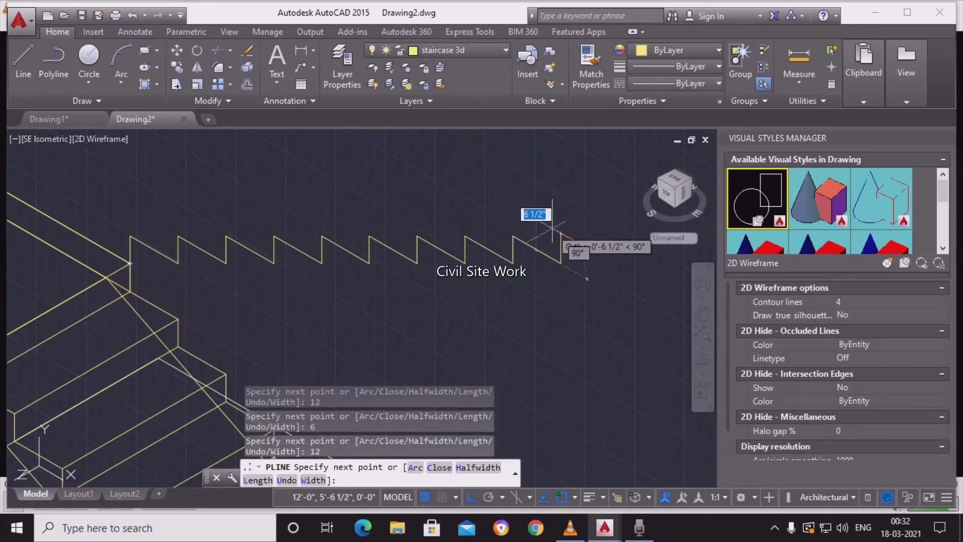
{"action": "type", "text": "6"}
{"action": "key", "text": "Return"}
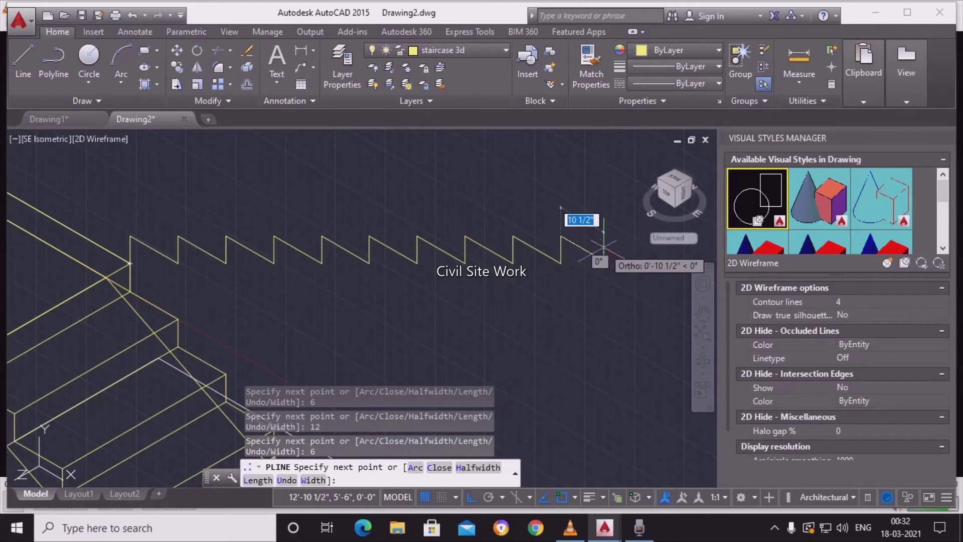
{"action": "key", "text": "Return"}
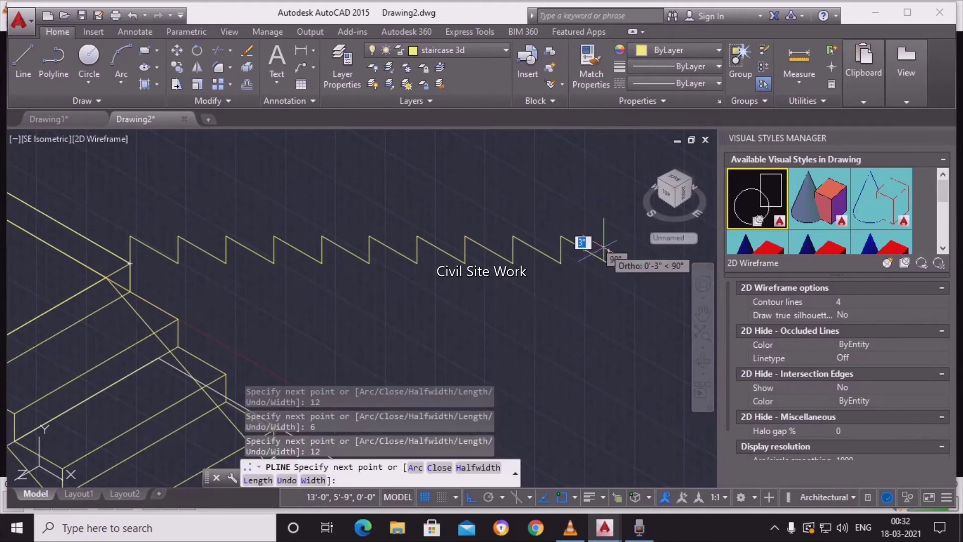
Step: Add the 6-inch closing segment and finish the second flight profile
{"action": "mouse_move", "coordinate": [612, 302]}
{"action": "middle_mouse_down"}
{"action": "mouse_move", "coordinate": [592, 181]}
{"action": "mouse_move", "coordinate": [604, 357]}
{"action": "mouse_move", "coordinate": [722, 322]}
{"action": "middle_mouse_up"}
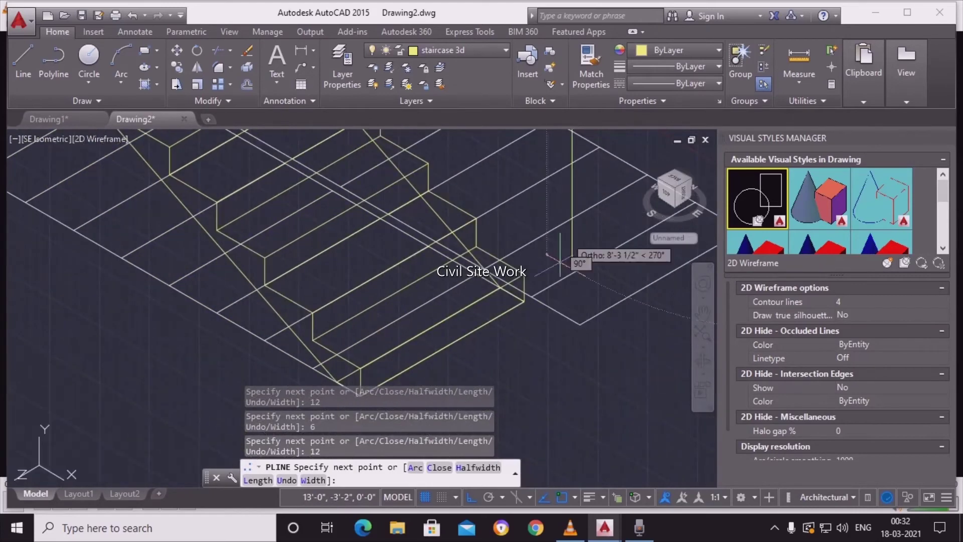
{"action": "scroll", "coordinate": [574, 312], "scroll_direction": "up", "scroll_amount": 3}
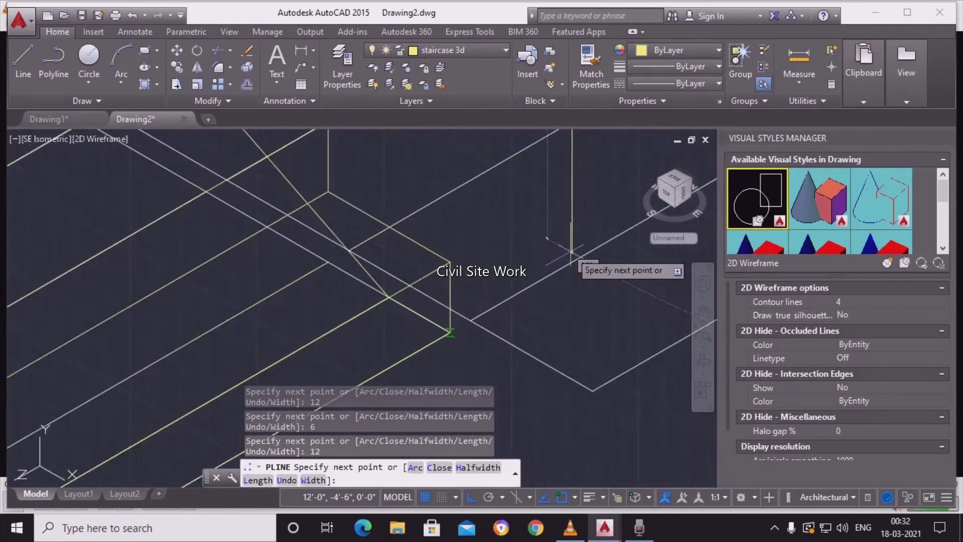
{"action": "scroll", "coordinate": [577, 261], "scroll_direction": "up", "scroll_amount": 3}
{"action": "mouse_move", "coordinate": [579, 211]}
{"action": "middle_mouse_down"}
{"action": "mouse_move", "coordinate": [541, 365]}
{"action": "mouse_move", "coordinate": [569, 298]}
{"action": "mouse_move", "coordinate": [575, 323]}
{"action": "middle_mouse_up"}
{"action": "scroll", "coordinate": [541, 365], "scroll_direction": "down", "scroll_amount": 5}
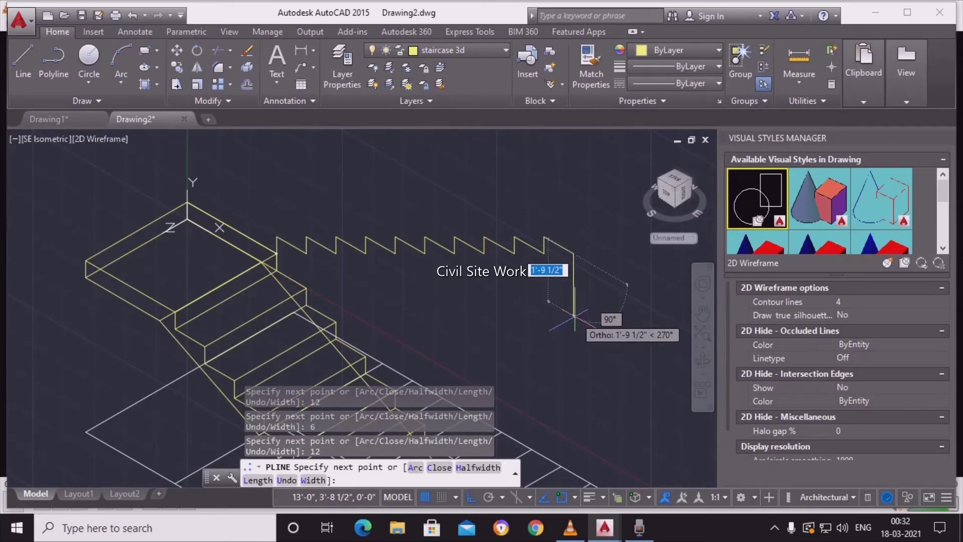
{"action": "type", "text": "6"}
{"action": "key", "text": "Return"}
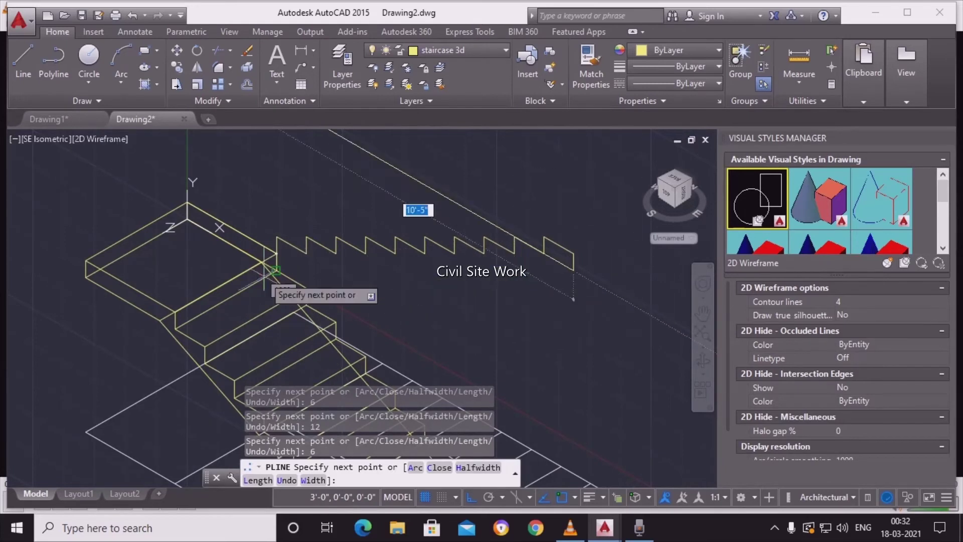
{"action": "scroll", "coordinate": [270, 274], "scroll_direction": "up", "scroll_amount": 4}
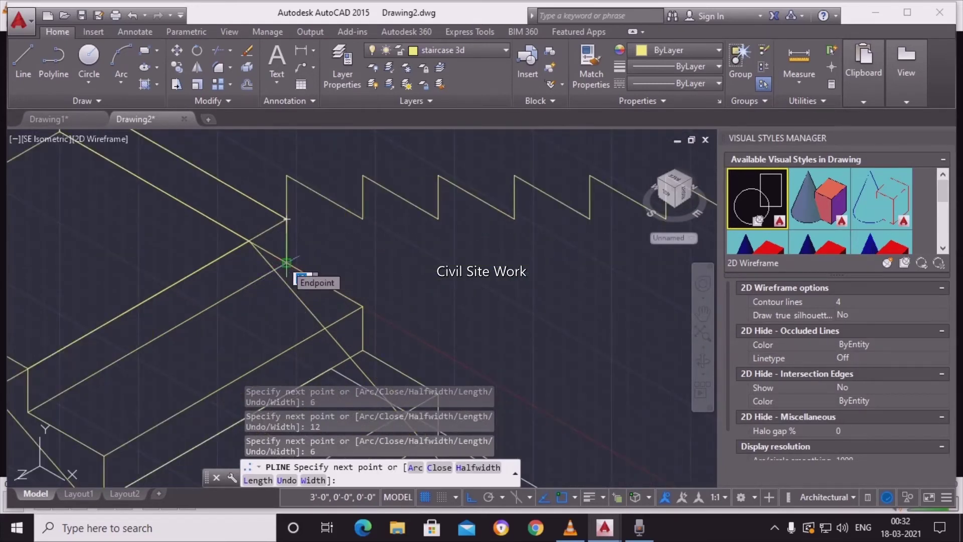
{"action": "key", "text": "Escape"}
{"action": "scroll", "coordinate": [321, 276], "scroll_direction": "down", "scroll_amount": 5}
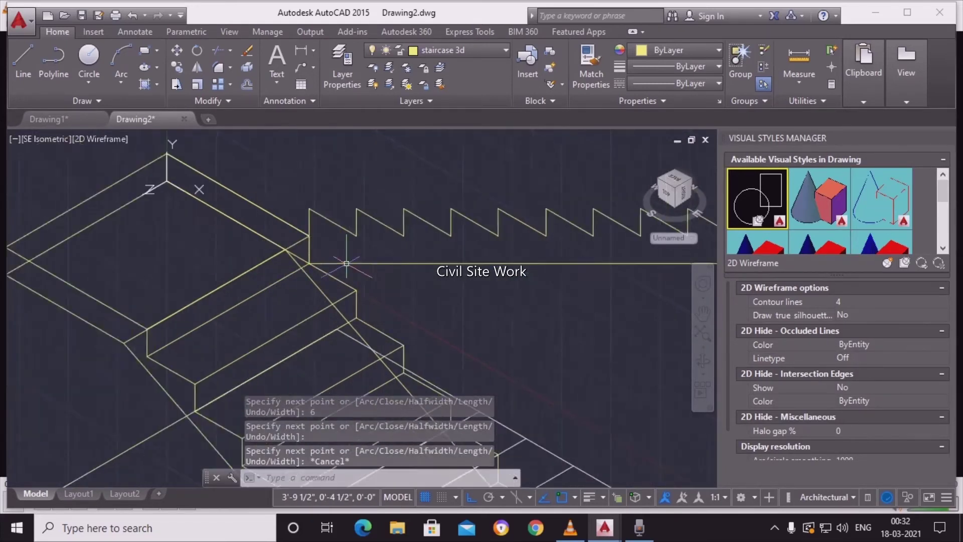
{"action": "mouse_move", "coordinate": [381, 266]}
{"action": "middle_mouse_down"}
{"action": "mouse_move", "coordinate": [407, 280]}
{"action": "mouse_move", "coordinate": [407, 290]}
{"action": "middle_mouse_up"}
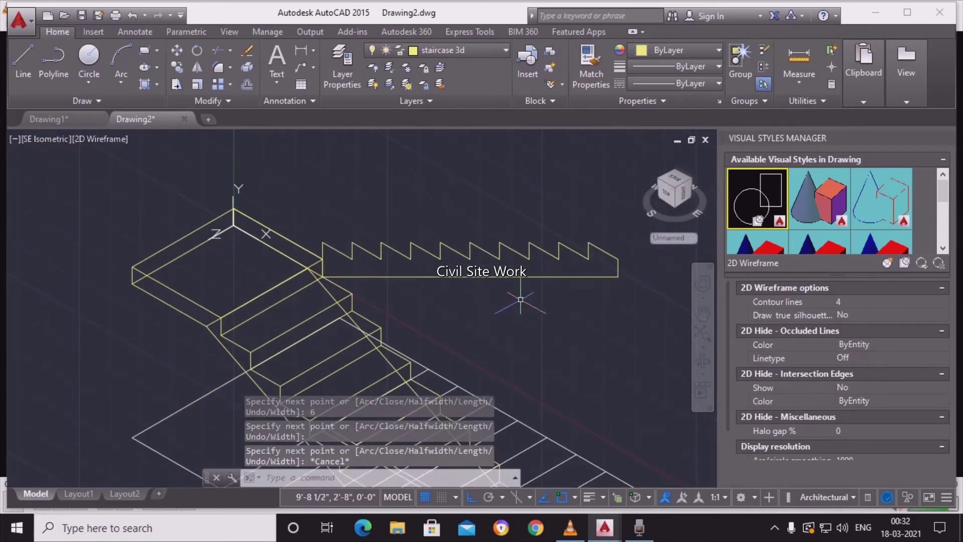
Step: Move the zigzag stair profile 3'7" from its lower-left corner
{"action": "left_click", "coordinate": [520, 299]}
{"action": "left_click", "coordinate": [429, 193]}
{"action": "key", "text": "Return"}
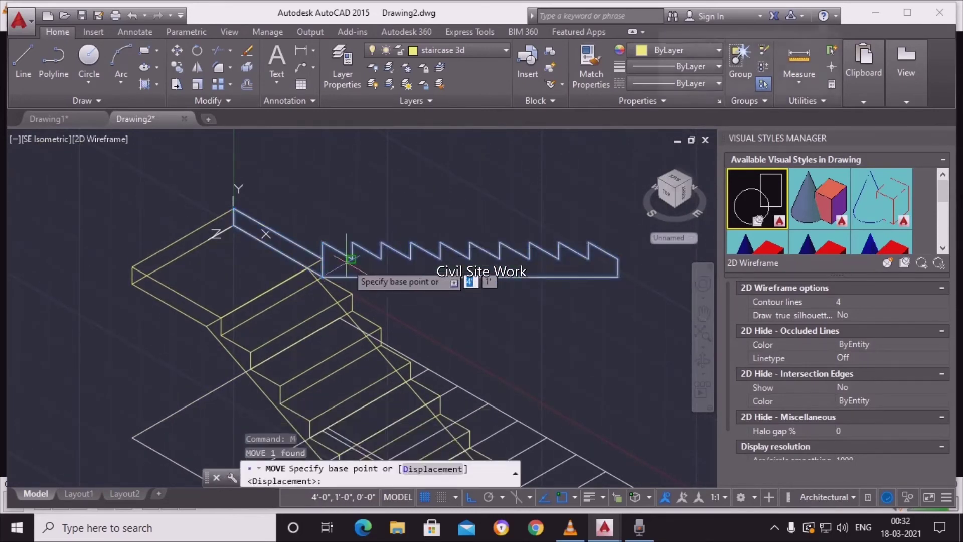
{"action": "left_click", "coordinate": [325, 273]}
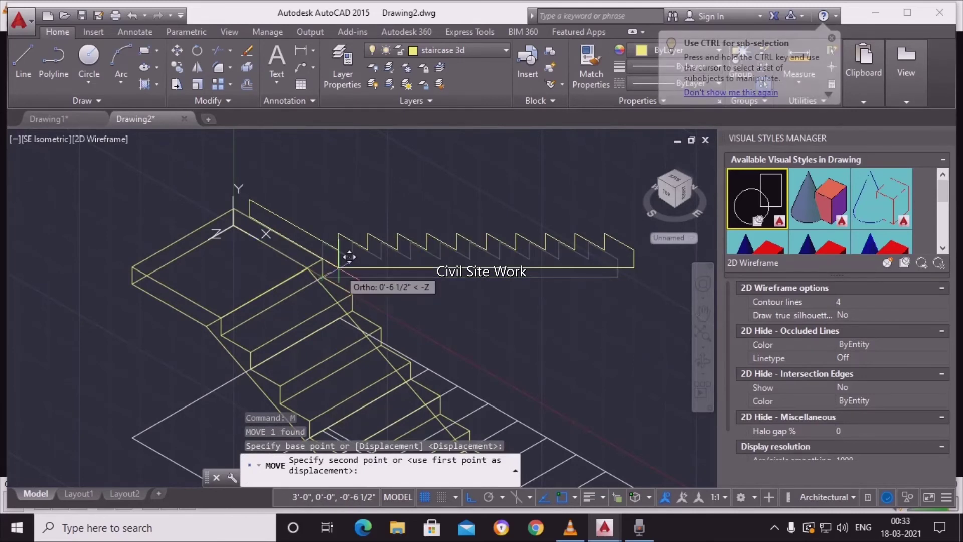
{"action": "type", "text": "3'7"}
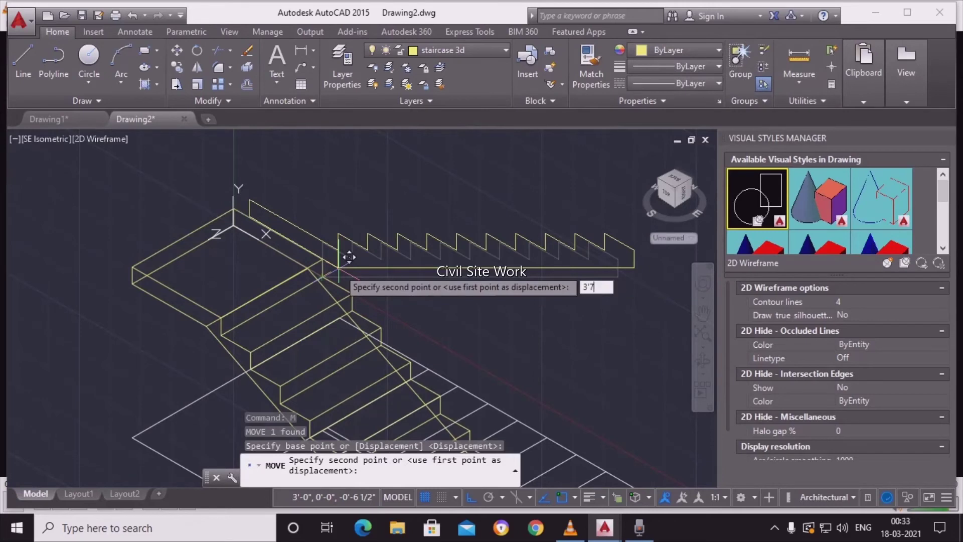
{"action": "key", "text": "Return"}
{"action": "type", "text": "t"}
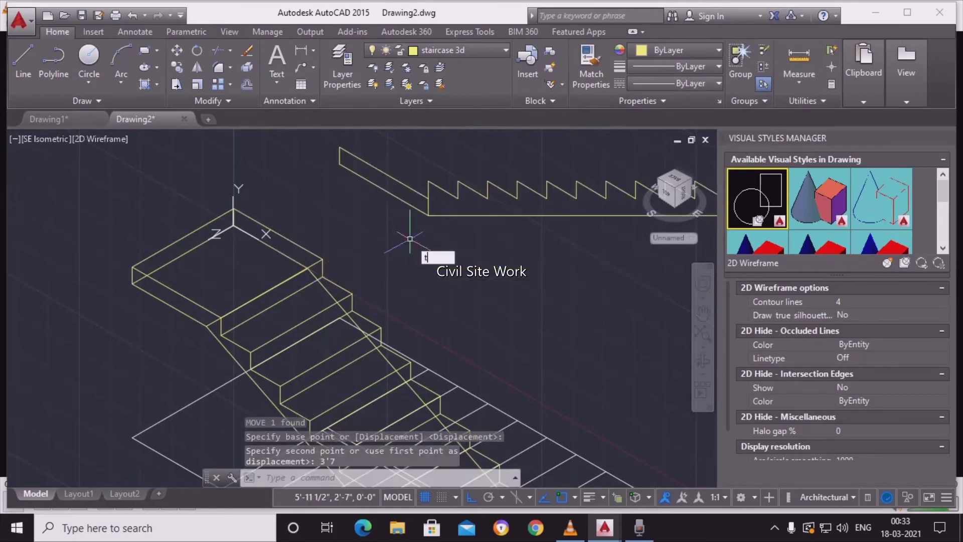
Step: Cancel a stray trim, then PEDIT-join the remaining stair outline segments into one polyline
{"action": "type", "text": "r"}
{"action": "key", "text": "Return"}
{"action": "key", "text": "Return"}
{"action": "scroll", "coordinate": [403, 208], "scroll_direction": "up", "scroll_amount": 4}
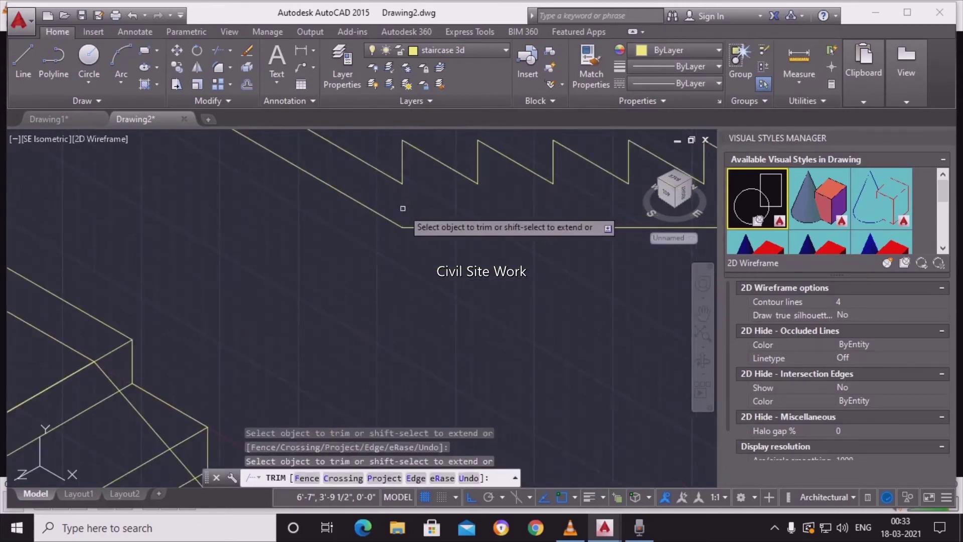
{"action": "key", "text": "Escape"}
{"action": "type", "text": "ple"}
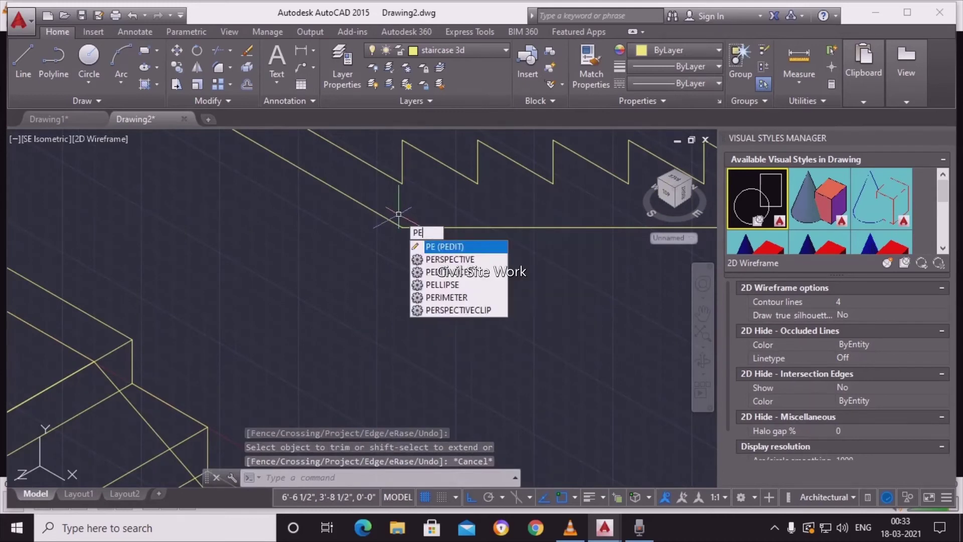
{"action": "key", "text": "Return"}
{"action": "left_click", "coordinate": [382, 216]}
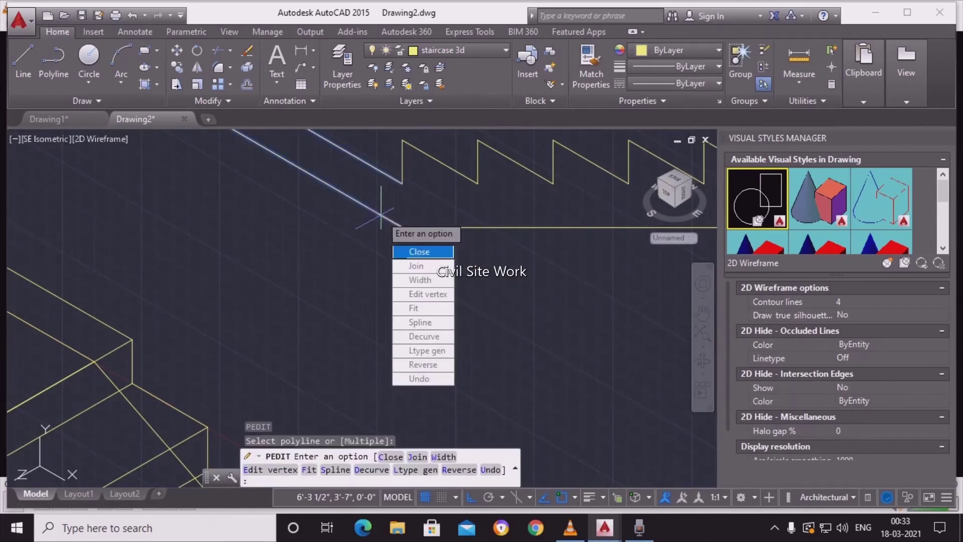
{"action": "left_click", "coordinate": [416, 264]}
{"action": "left_click", "coordinate": [475, 263]}
{"action": "key", "text": "Return"}
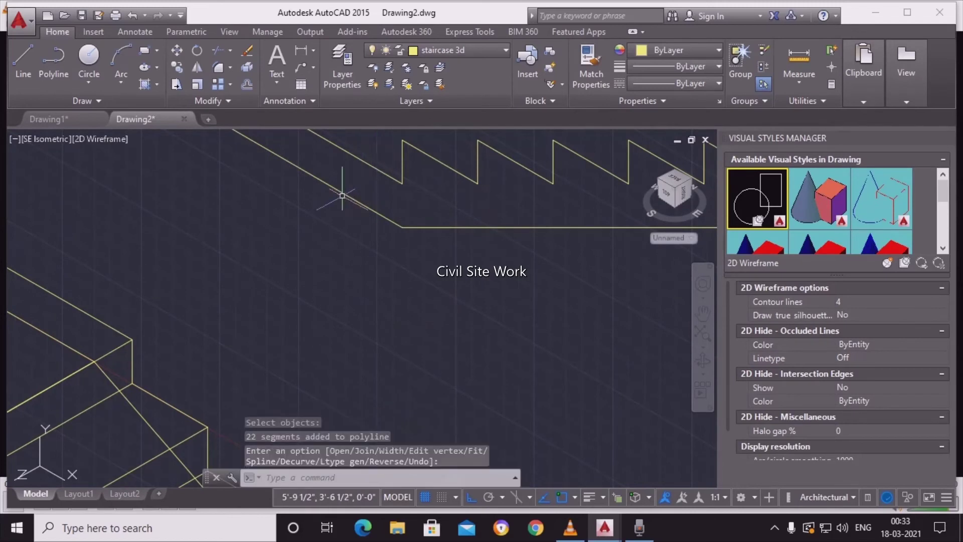
{"action": "middle_click_drag", "start_coordinate": [343, 187], "coordinate": [333, 205]}
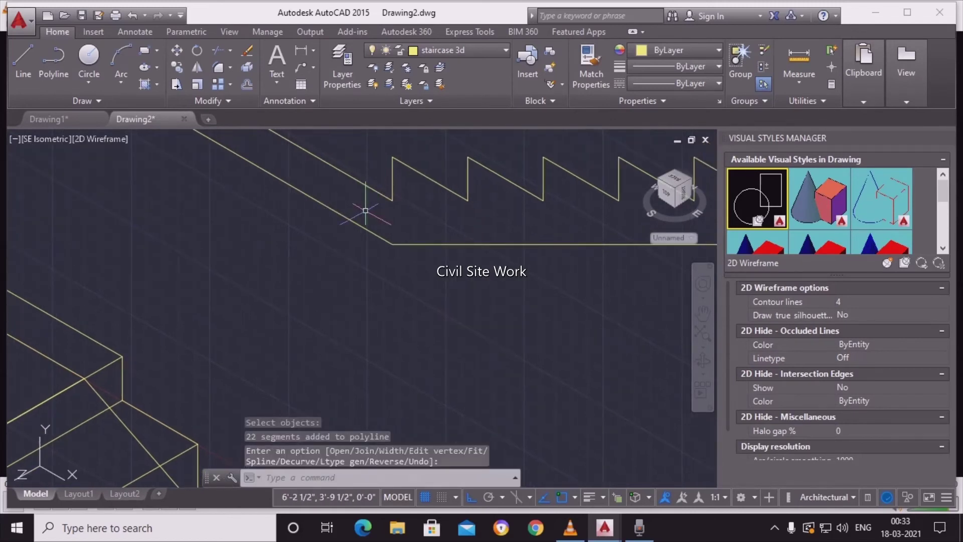
{"action": "type", "text": "ex"}
{"action": "key", "text": "Return"}
Step: Extrude the joined upper stair outline to a height of 3'-5"
{"action": "left_click", "coordinate": [386, 242]}
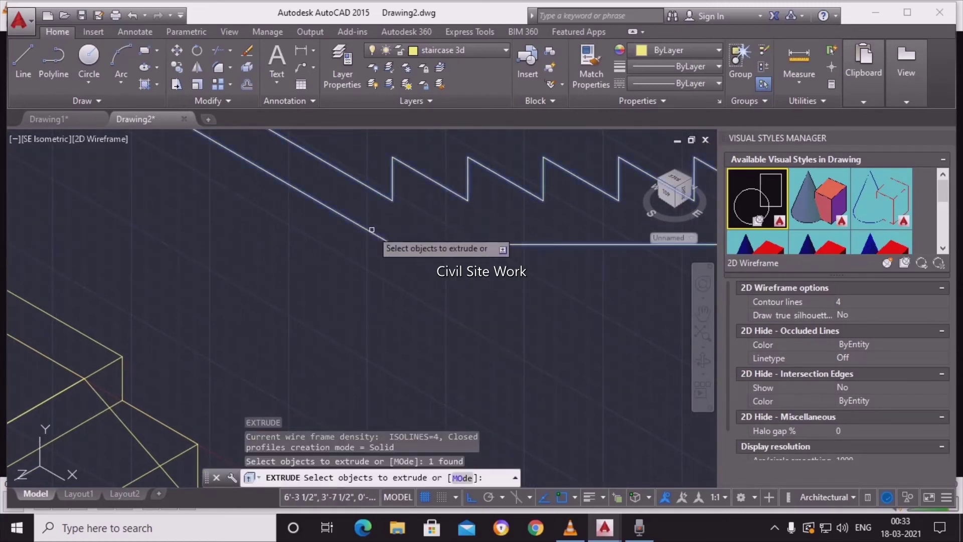
{"action": "key", "text": "Return"}
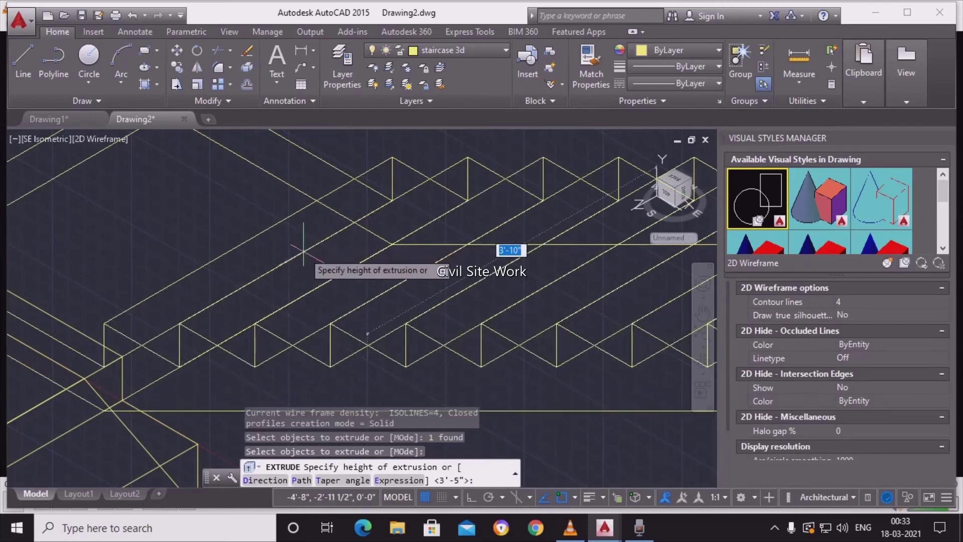
{"action": "type", "text": "3'5"}
{"action": "key", "text": "Return"}
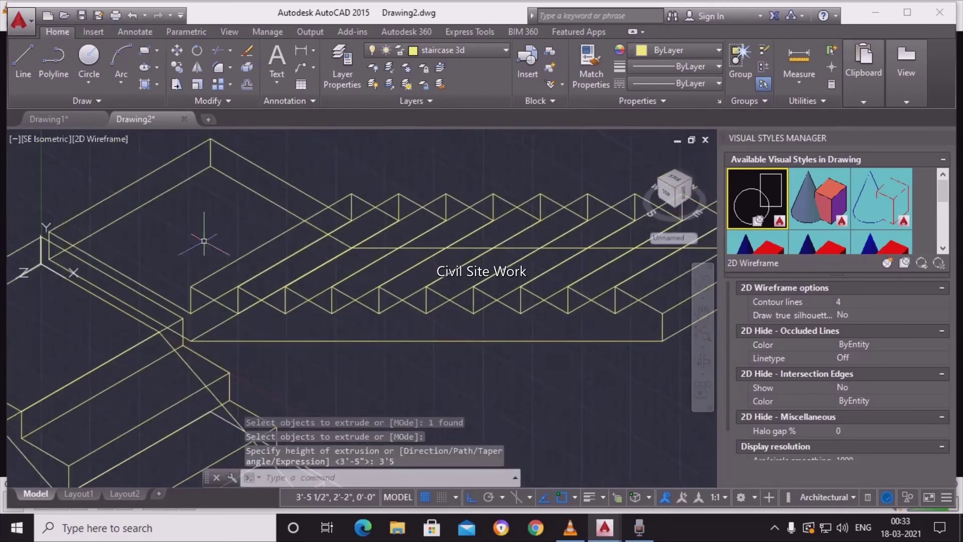
{"action": "middle_click_drag", "start_coordinate": [303, 249], "coordinate": [140, 241]}
Step: Start a box solid at the landing corner, then abandon it
{"action": "type", "text": "bo"}
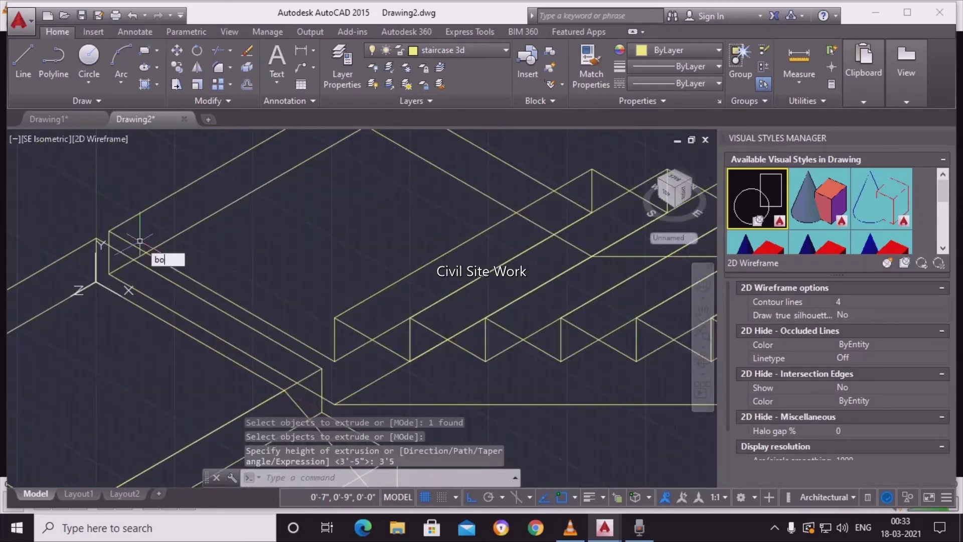
{"action": "type", "text": "x"}
{"action": "key", "text": "Return"}
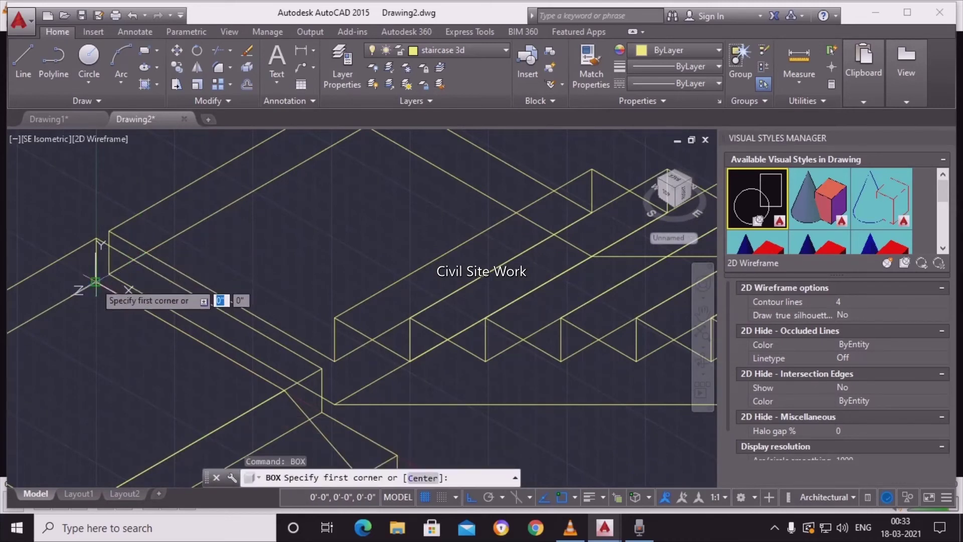
{"action": "left_click", "coordinate": [96, 282]}
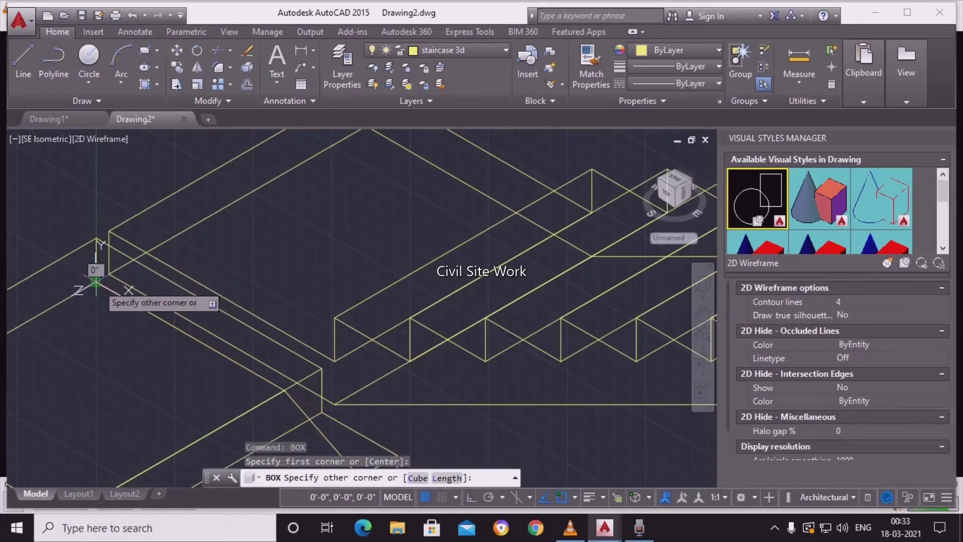
{"action": "left_click", "coordinate": [333, 398]}
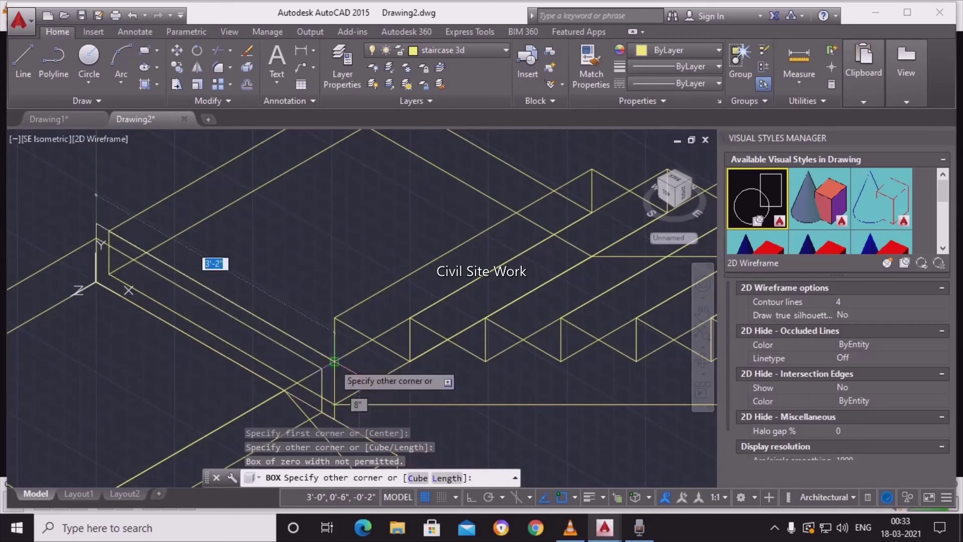
{"action": "key", "text": "Escape"}
Step: Union the upper flight with the landing and lower flight into one staircase solid
{"action": "scroll", "coordinate": [279, 275], "scroll_direction": "down", "scroll_amount": 2}
{"action": "middle_click_drag", "start_coordinate": [279, 276], "coordinate": [315, 211]}
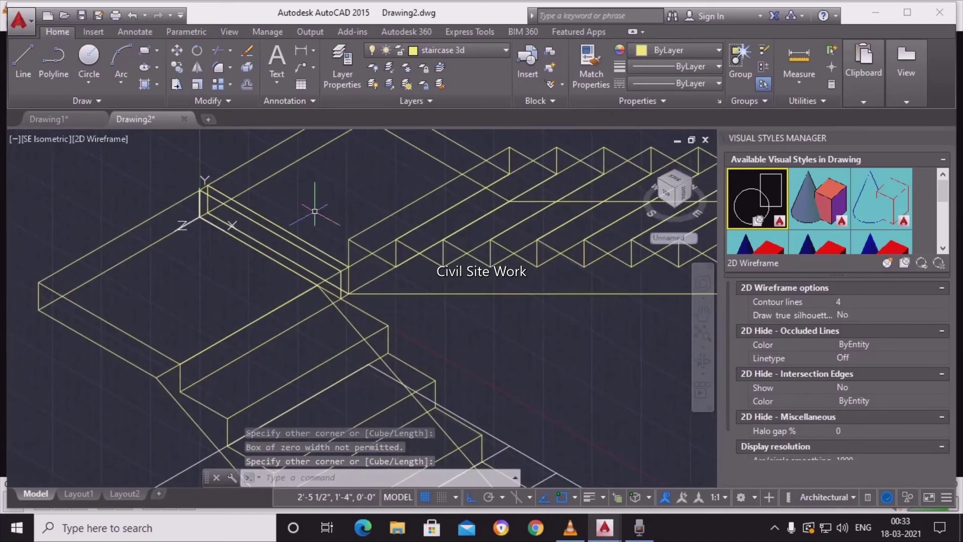
{"action": "type", "text": "uni"}
{"action": "key", "text": "Return"}
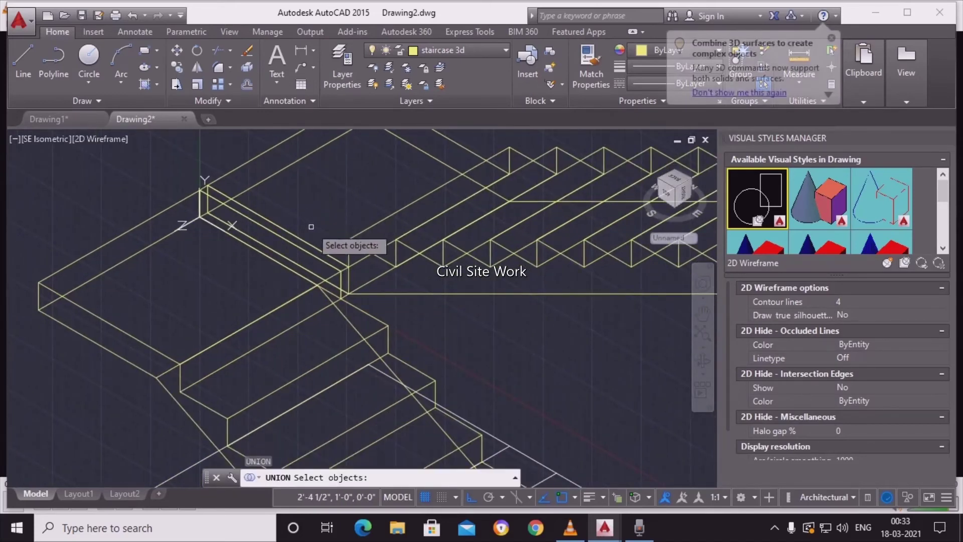
{"action": "left_click", "coordinate": [254, 159]}
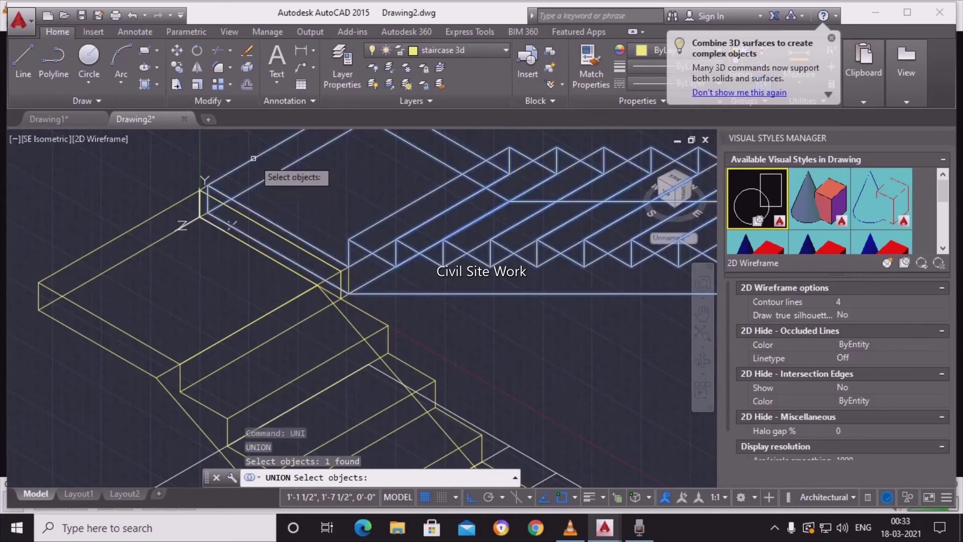
{"action": "left_click", "coordinate": [225, 196]}
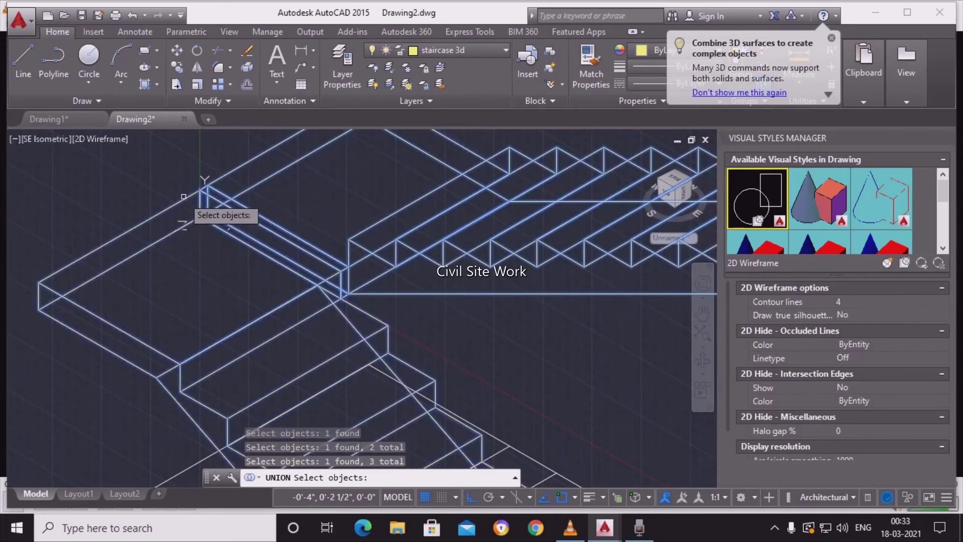
{"action": "key", "text": "Return"}
Step: Zoom out and begin changing the coordinate system with UCS
{"action": "scroll", "coordinate": [184, 192], "scroll_direction": "down", "scroll_amount": 2}
{"action": "scroll", "coordinate": [205, 210], "scroll_direction": "down", "scroll_amount": 2}
{"action": "scroll", "coordinate": [223, 231], "scroll_direction": "down", "scroll_amount": 2}
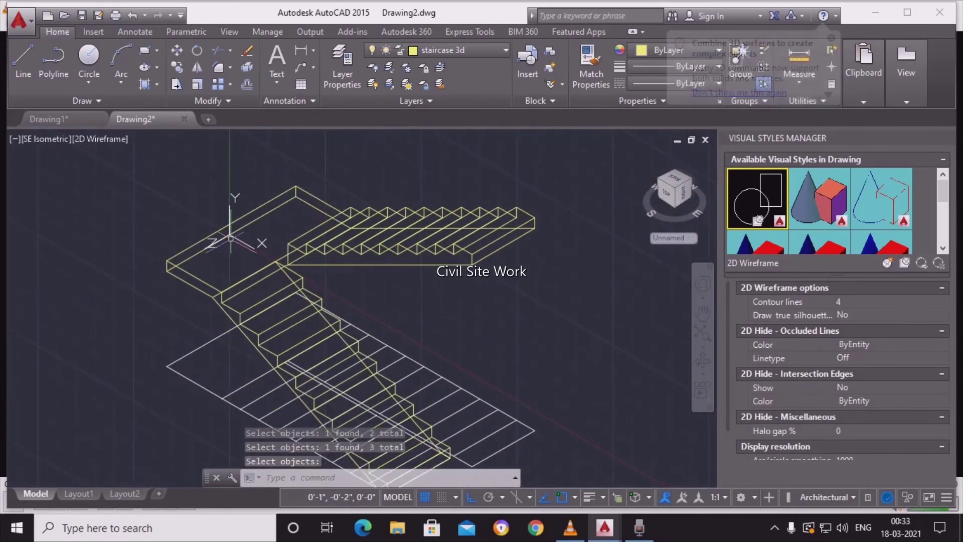
{"action": "type", "text": "ucs"}
{"action": "key", "text": "Return"}
Step: Set the UCS to World, then pan, zoom and orbit to frame the staircase
{"action": "type", "text": "w"}
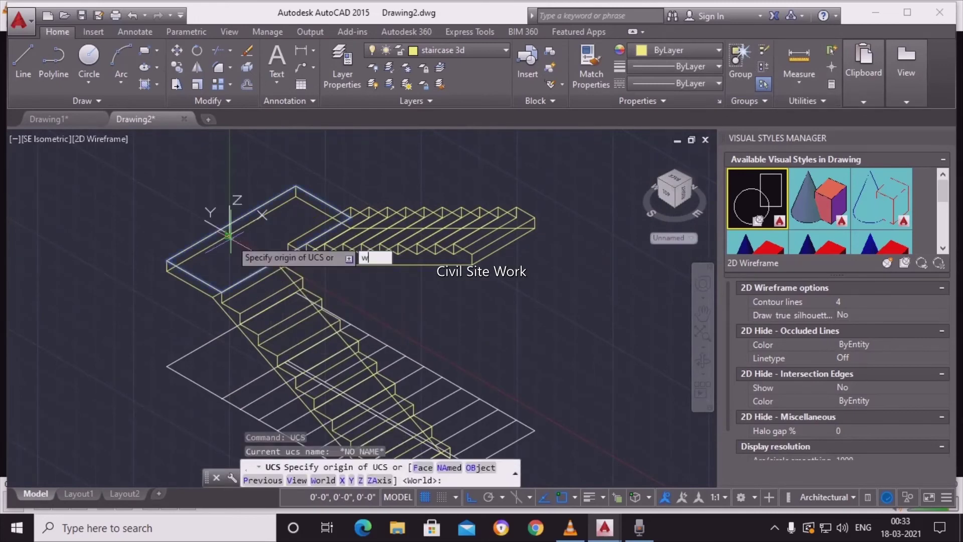
{"action": "key", "text": "Return"}
{"action": "scroll", "coordinate": [228, 235], "scroll_direction": "down", "scroll_amount": 2}
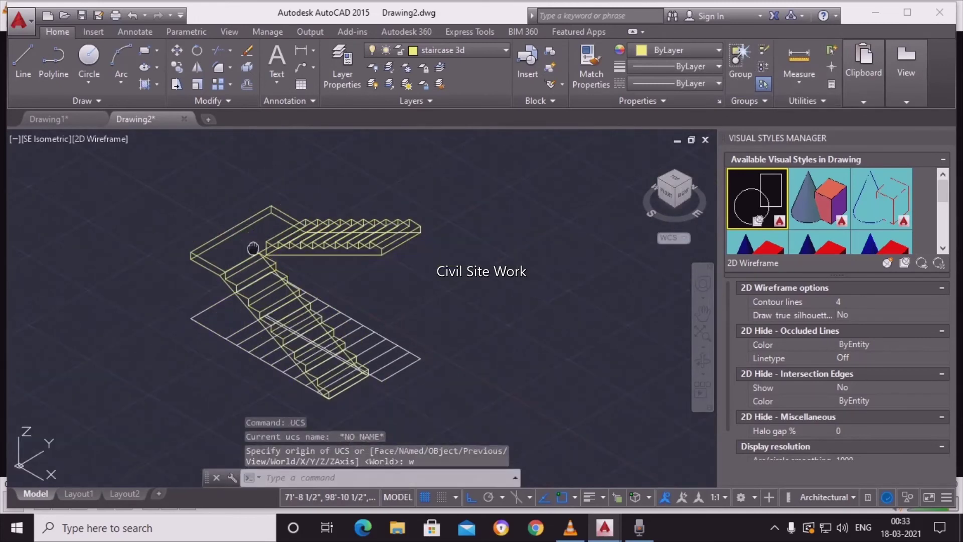
{"action": "middle_click_drag", "start_coordinate": [296, 210], "coordinate": [290, 246]}
{"action": "scroll", "coordinate": [306, 243], "scroll_direction": "up", "scroll_amount": 2}
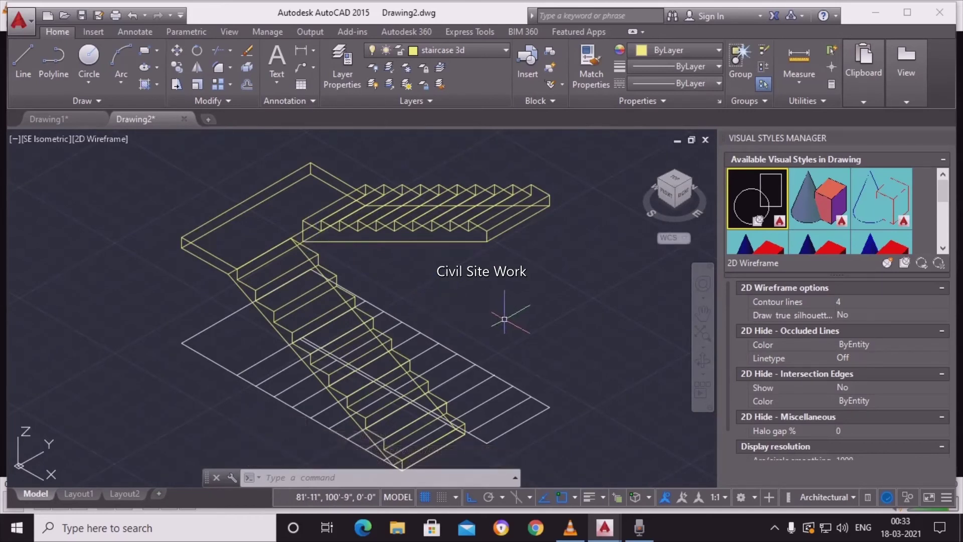
{"action": "mouse_move", "coordinate": [572, 404]}
{"action": "middle_mouse_down", "text": "shift"}
{"action": "mouse_move", "coordinate": [386, 387]}
{"action": "mouse_move", "coordinate": [414, 316]}
{"action": "middle_mouse_up", "text": "shift"}
{"action": "mouse_move", "coordinate": [494, 359]}
{"action": "middle_mouse_down"}
{"action": "mouse_move", "coordinate": [480, 262]}
{"action": "mouse_move", "coordinate": [503, 225]}
{"action": "middle_mouse_up"}
{"action": "scroll", "coordinate": [490, 339], "scroll_direction": "up", "scroll_amount": 4}
{"action": "scroll", "coordinate": [490, 339], "scroll_direction": "down", "scroll_amount": 4}
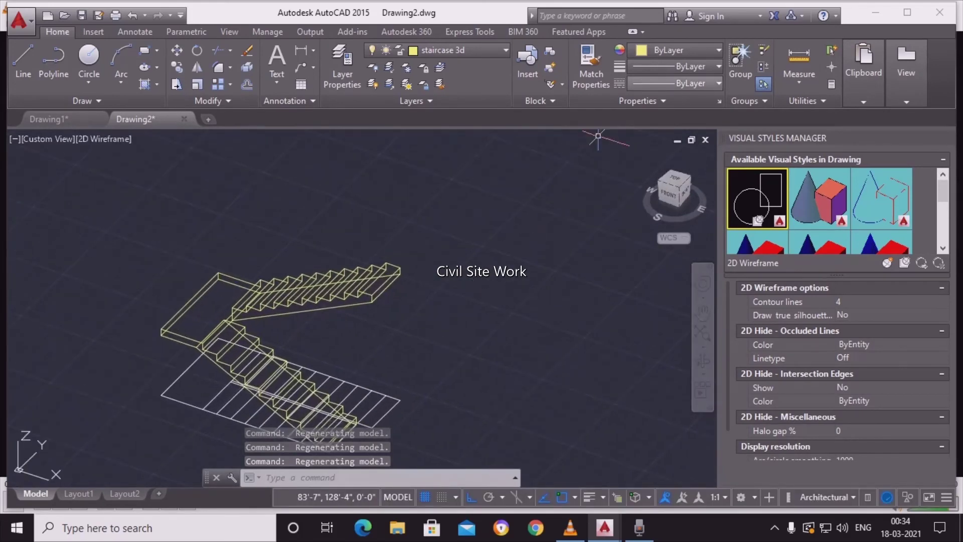
Step: Colour the staircase pale blue, show it in the Realistic style, and view it from the right
{"action": "left_click", "coordinate": [394, 306]}
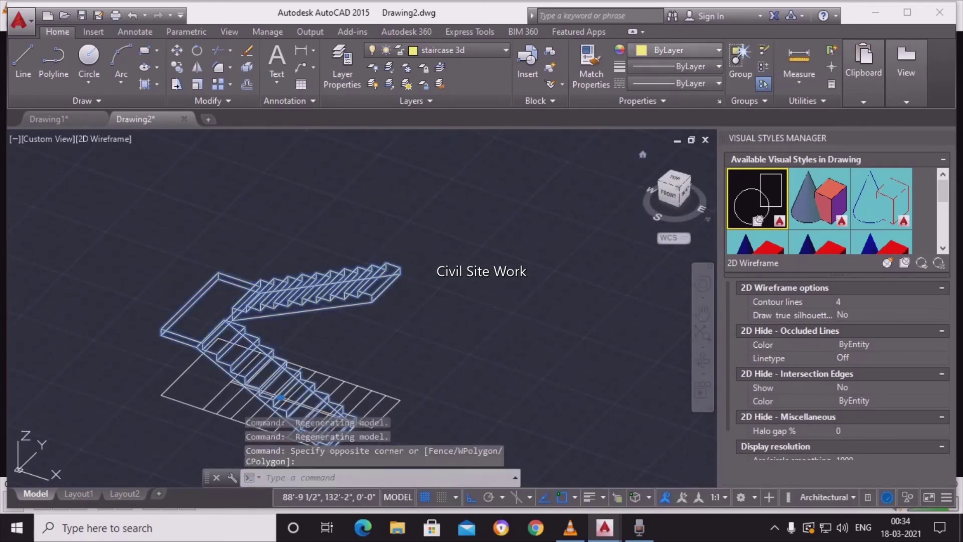
{"action": "left_click", "coordinate": [692, 50]}
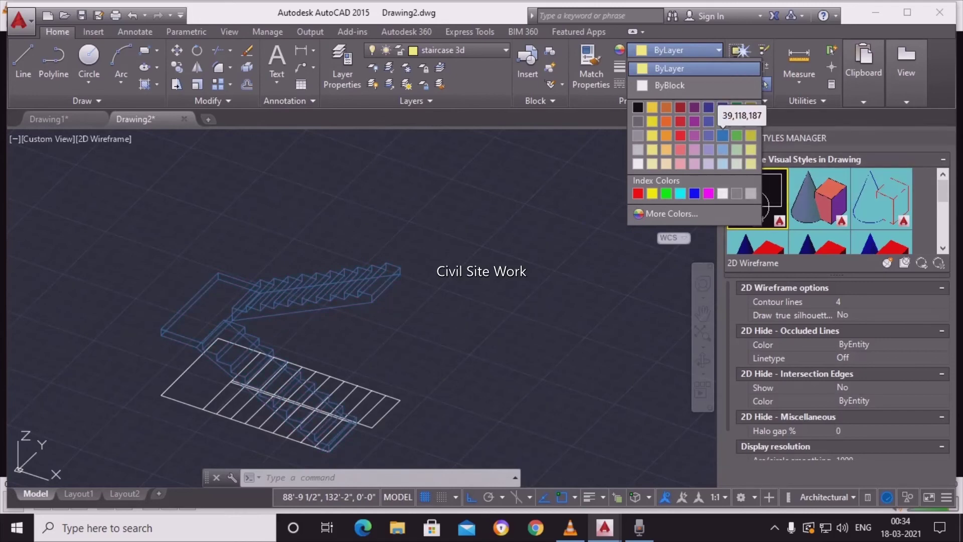
{"action": "left_click", "coordinate": [722, 150]}
{"action": "left_click", "coordinate": [474, 271]}
{"action": "key", "text": "Escape"}
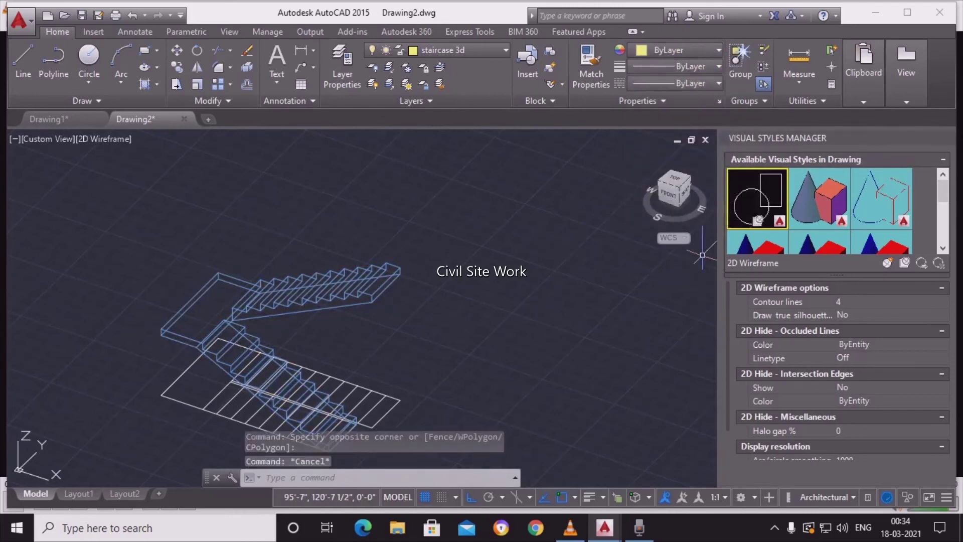
{"action": "double_click", "coordinate": [757, 235]}
{"action": "mouse_move", "coordinate": [474, 271]}
{"action": "middle_mouse_down"}
{"action": "mouse_move", "coordinate": [528, 245]}
{"action": "mouse_move", "coordinate": [378, 281]}
{"action": "middle_mouse_up"}
{"action": "scroll", "coordinate": [524, 318], "scroll_direction": "up", "scroll_amount": 3}
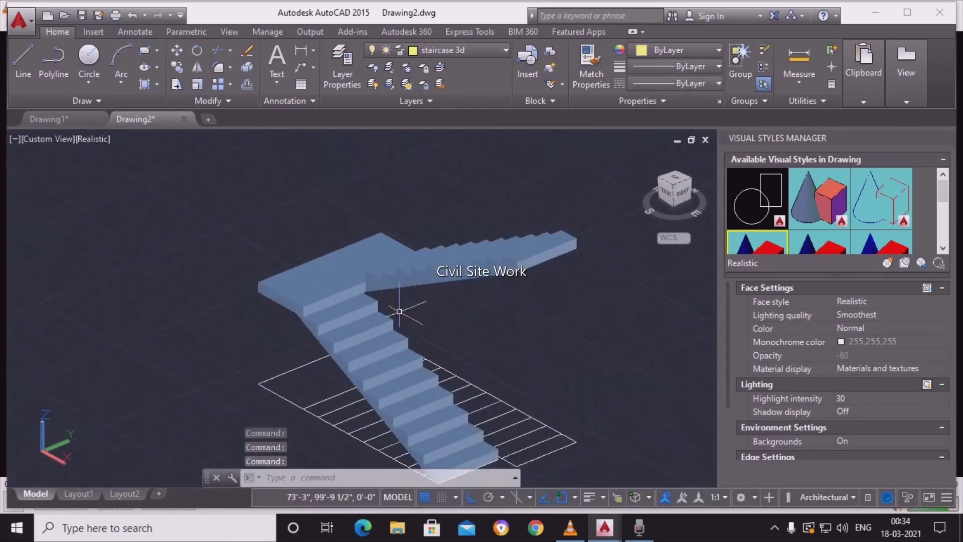
{"action": "scroll", "coordinate": [456, 301], "scroll_direction": "up", "scroll_amount": 3}
{"action": "mouse_move", "coordinate": [464, 307]}
{"action": "middle_mouse_down", "text": "shift"}
{"action": "mouse_move", "coordinate": [408, 435]}
{"action": "mouse_move", "coordinate": [525, 307]}
{"action": "mouse_move", "coordinate": [491, 311]}
{"action": "middle_mouse_up", "text": "shift"}
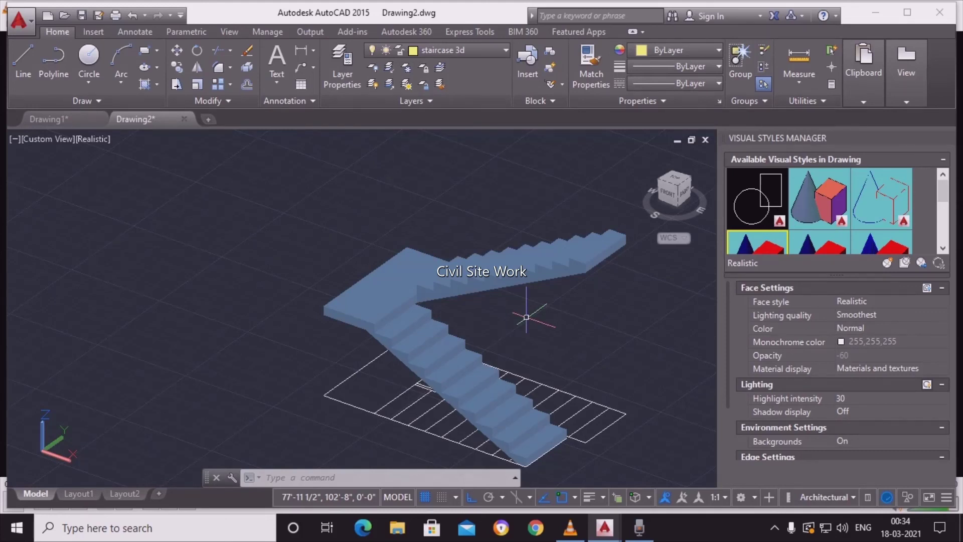
Step: Bring the VLC media player window to the front from the taskbar
{"action": "left_click", "coordinate": [570, 527]}
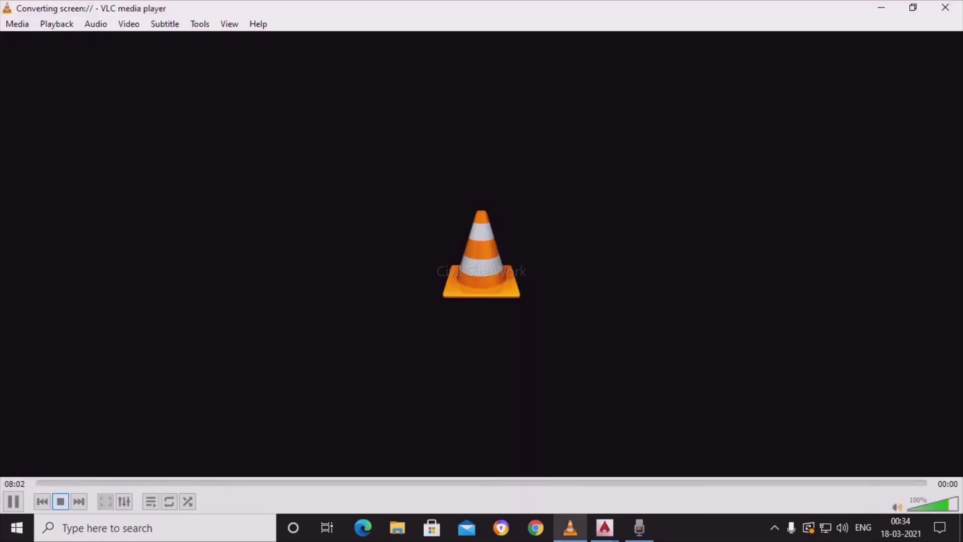